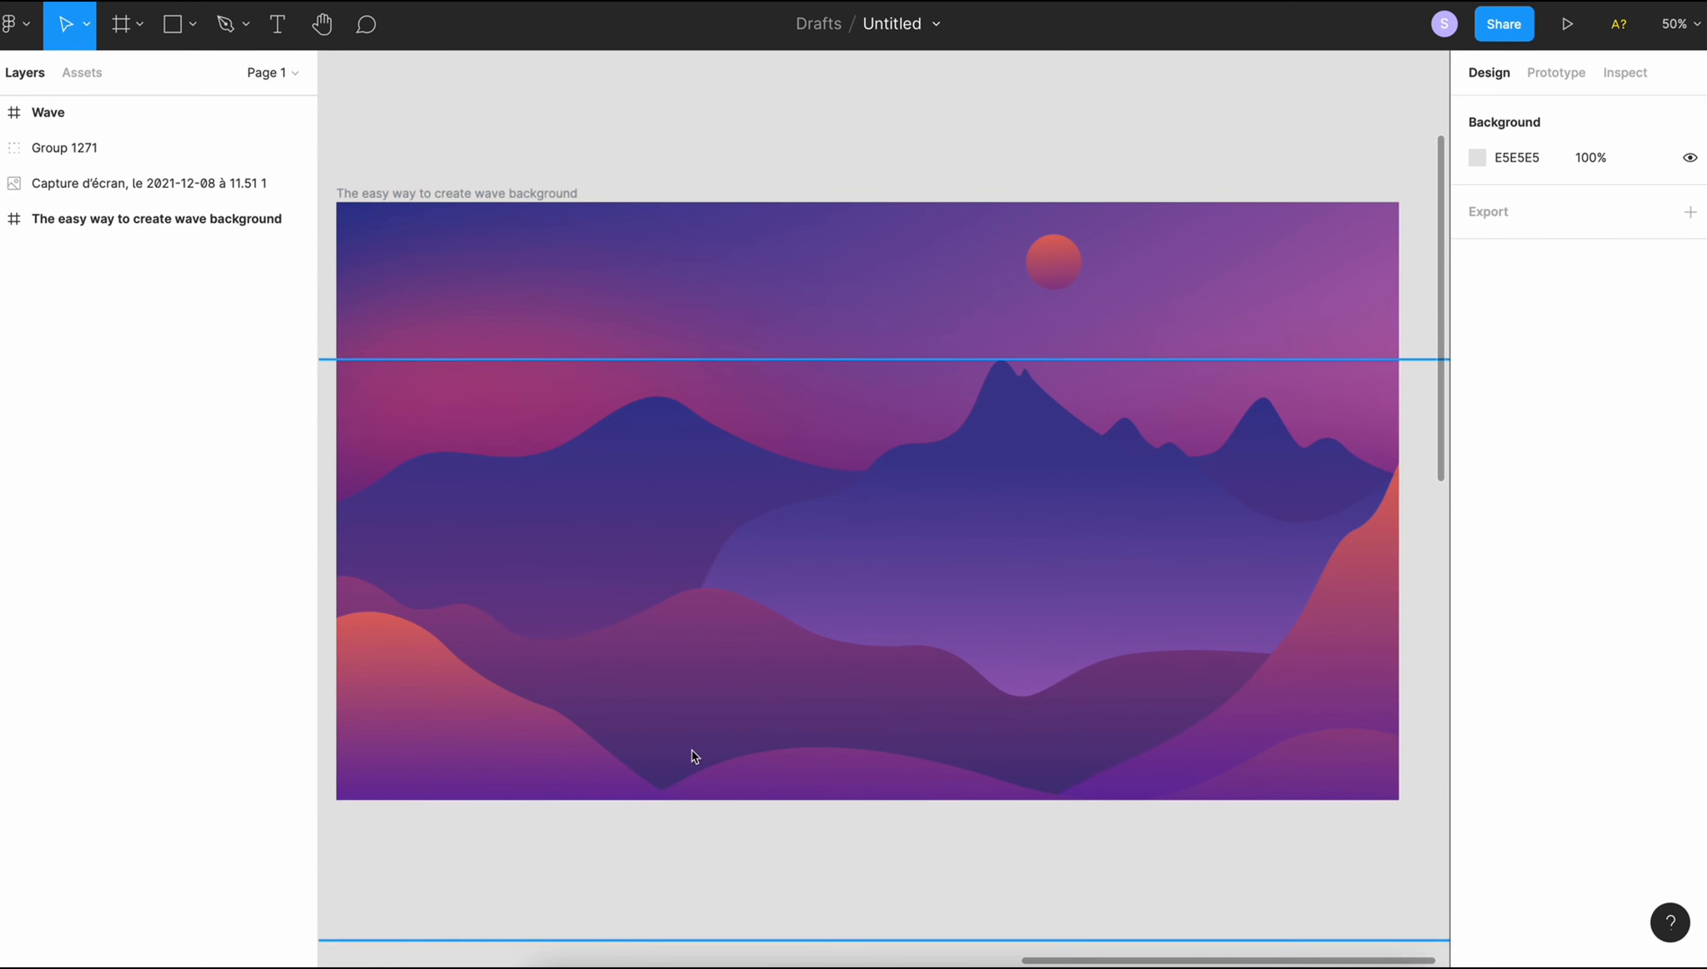
- Create a 1440 × 1024 Desktop frame in the empty canvas area below the colour swatches
scroll(1171, 910, left, 1)
scroll(1172, 909, right, 1)
scroll(1171, 910, down, 1)
scroll(1172, 909, right, 1)
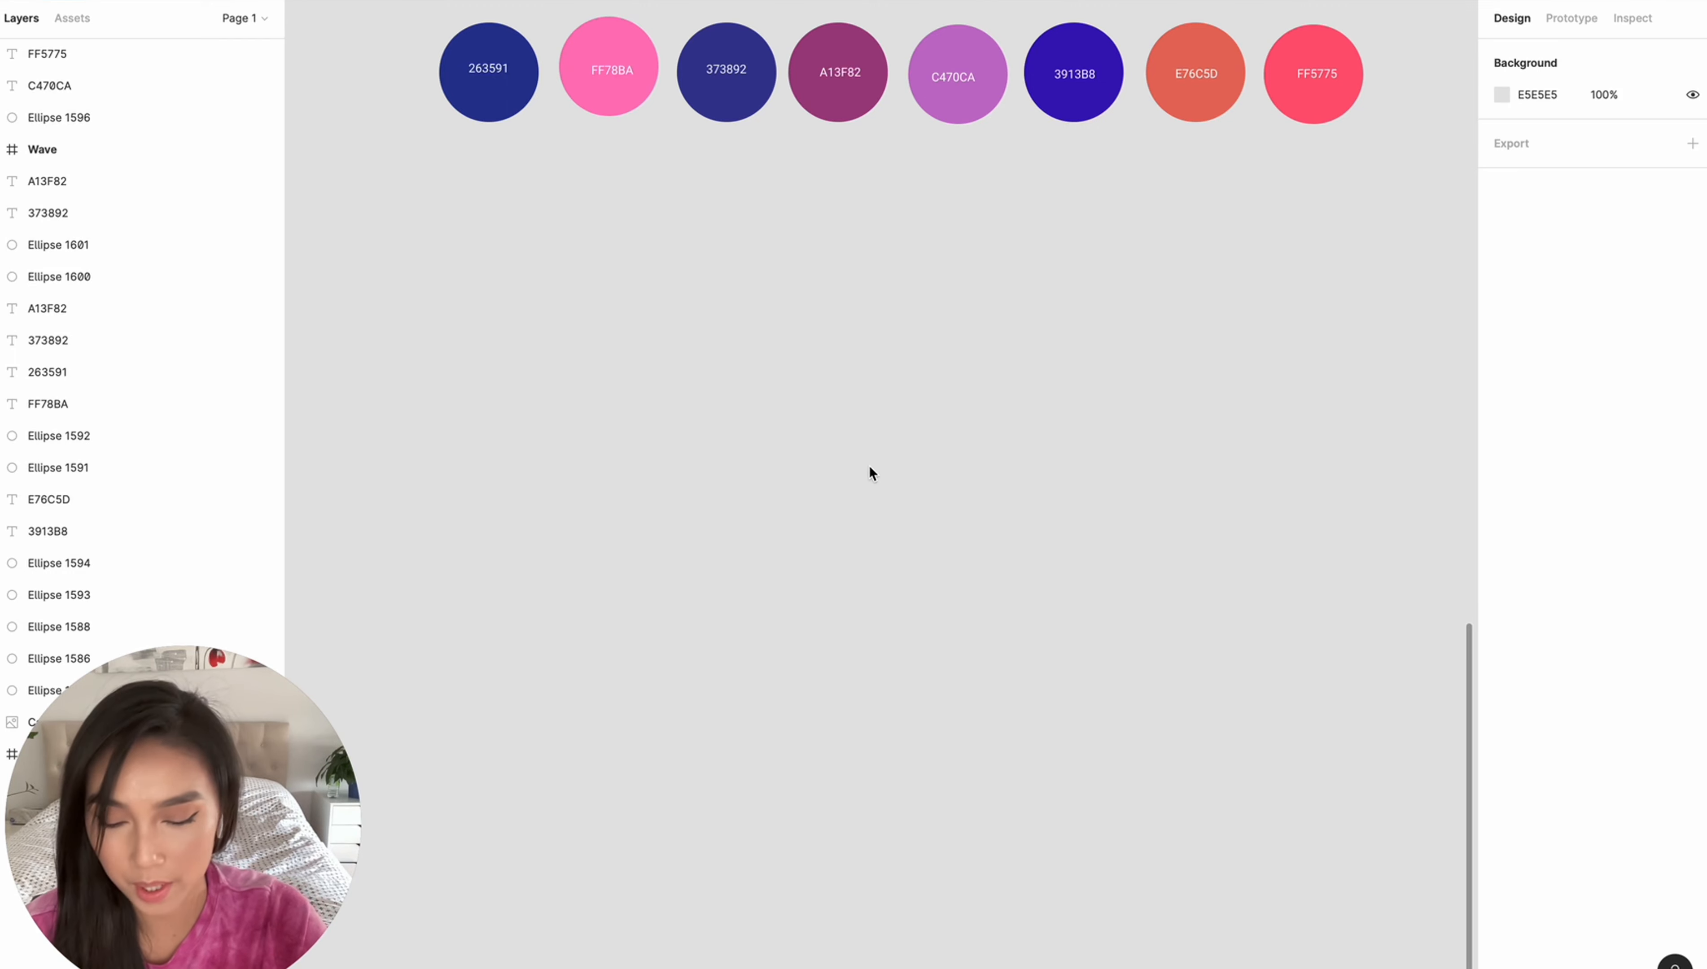
key(f)
click(1530, 179)
click(1530, 169)
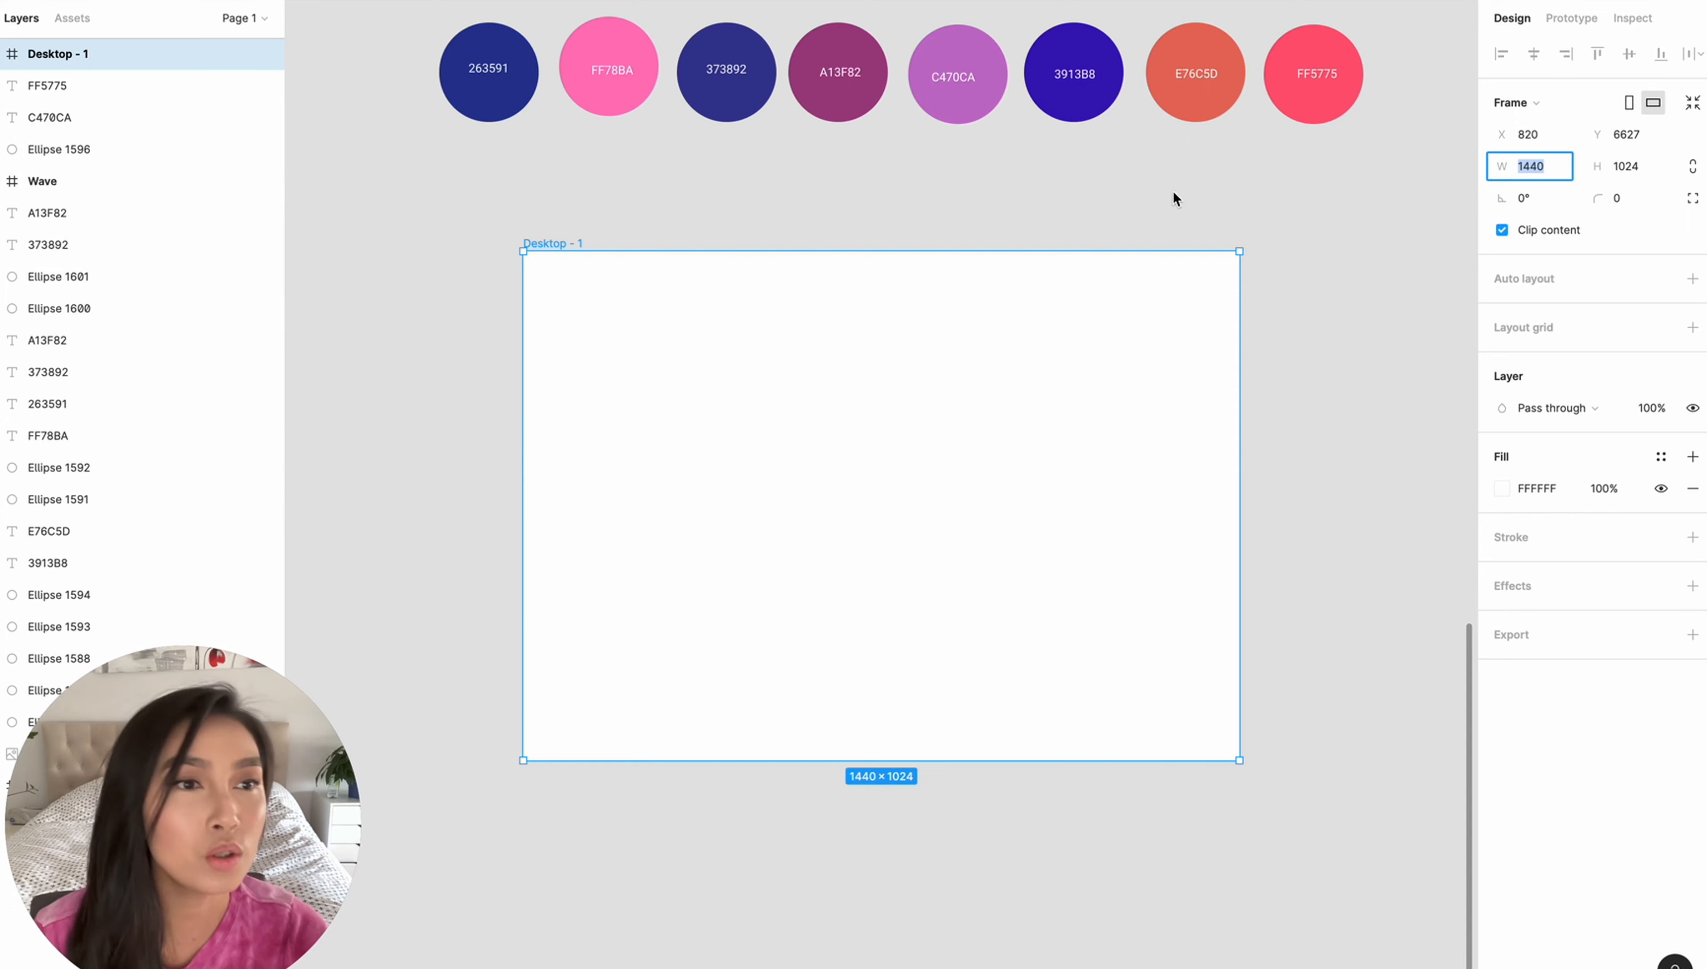
key(Return)
- Change the Desktop frame's fill to a linear gradient with start colour 263591 sampled from the swatch
click(1510, 483)
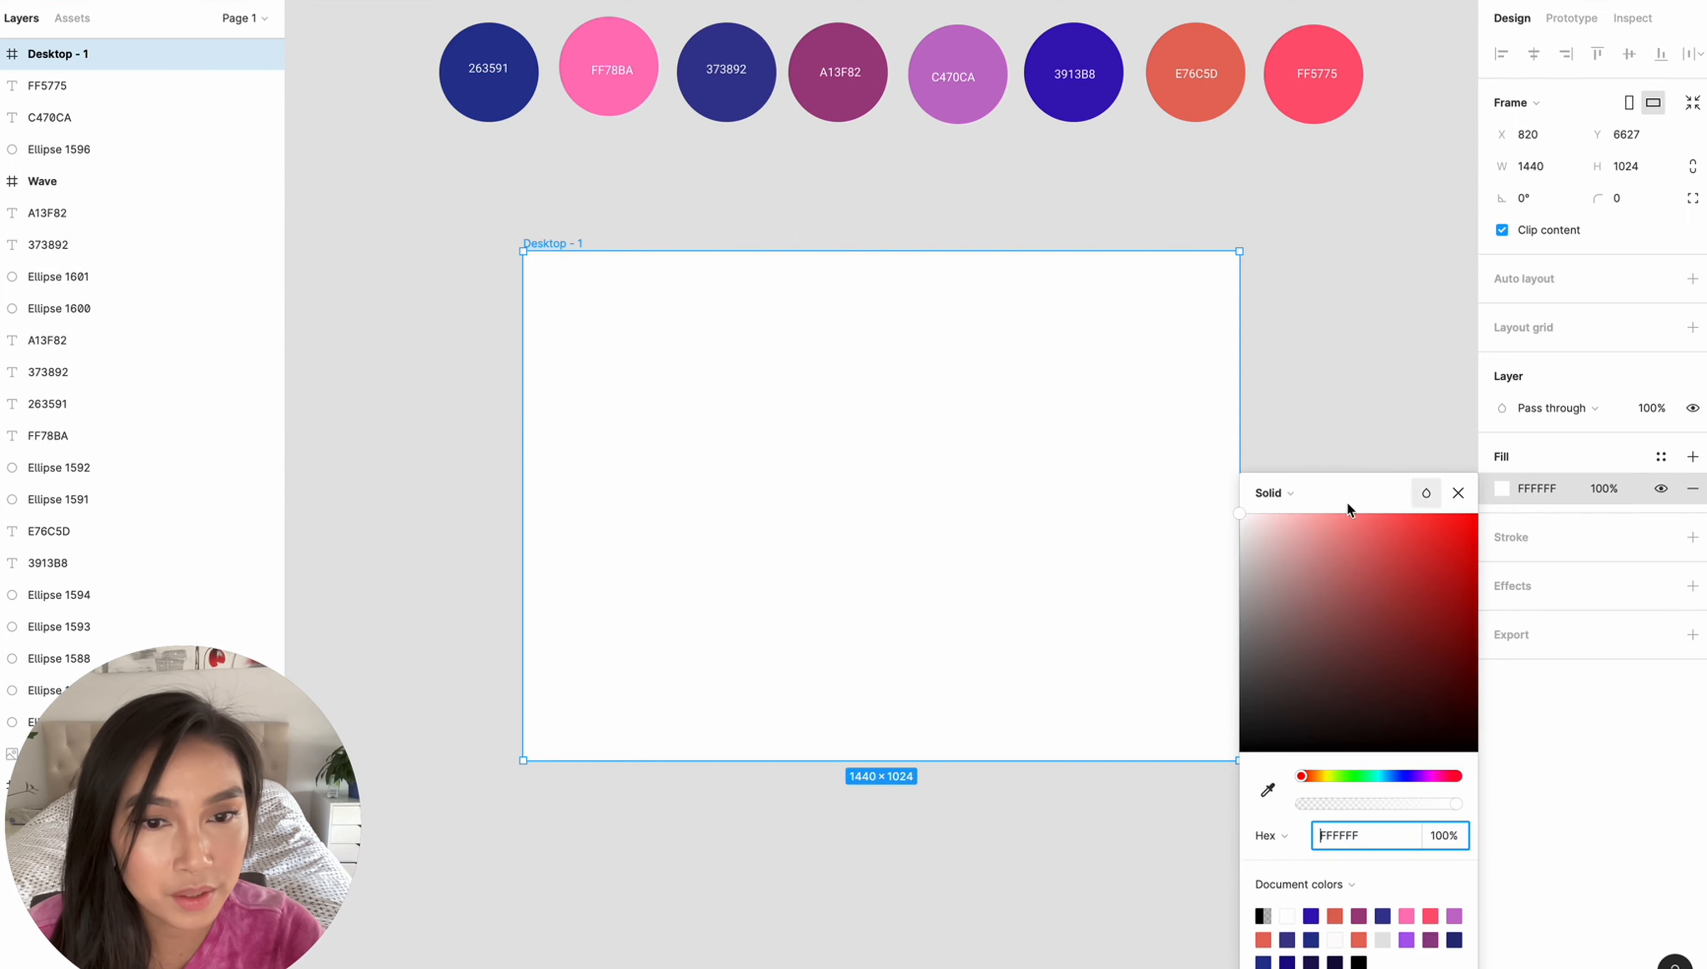
click(1266, 489)
click(1302, 519)
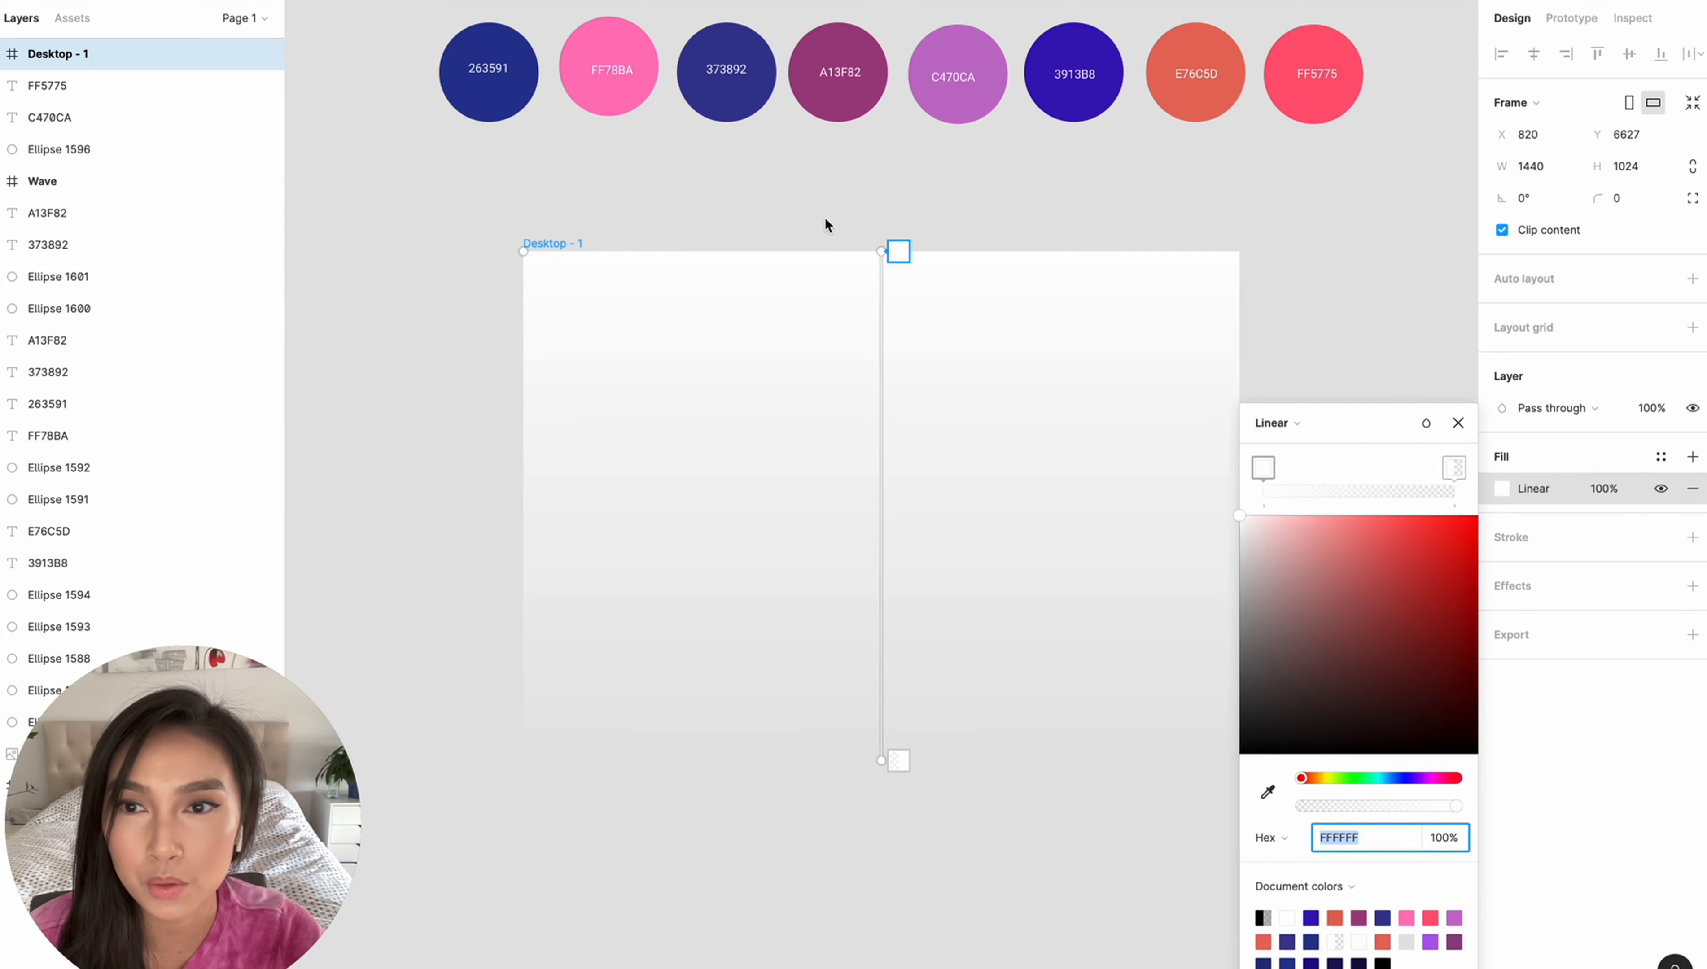
click(901, 251)
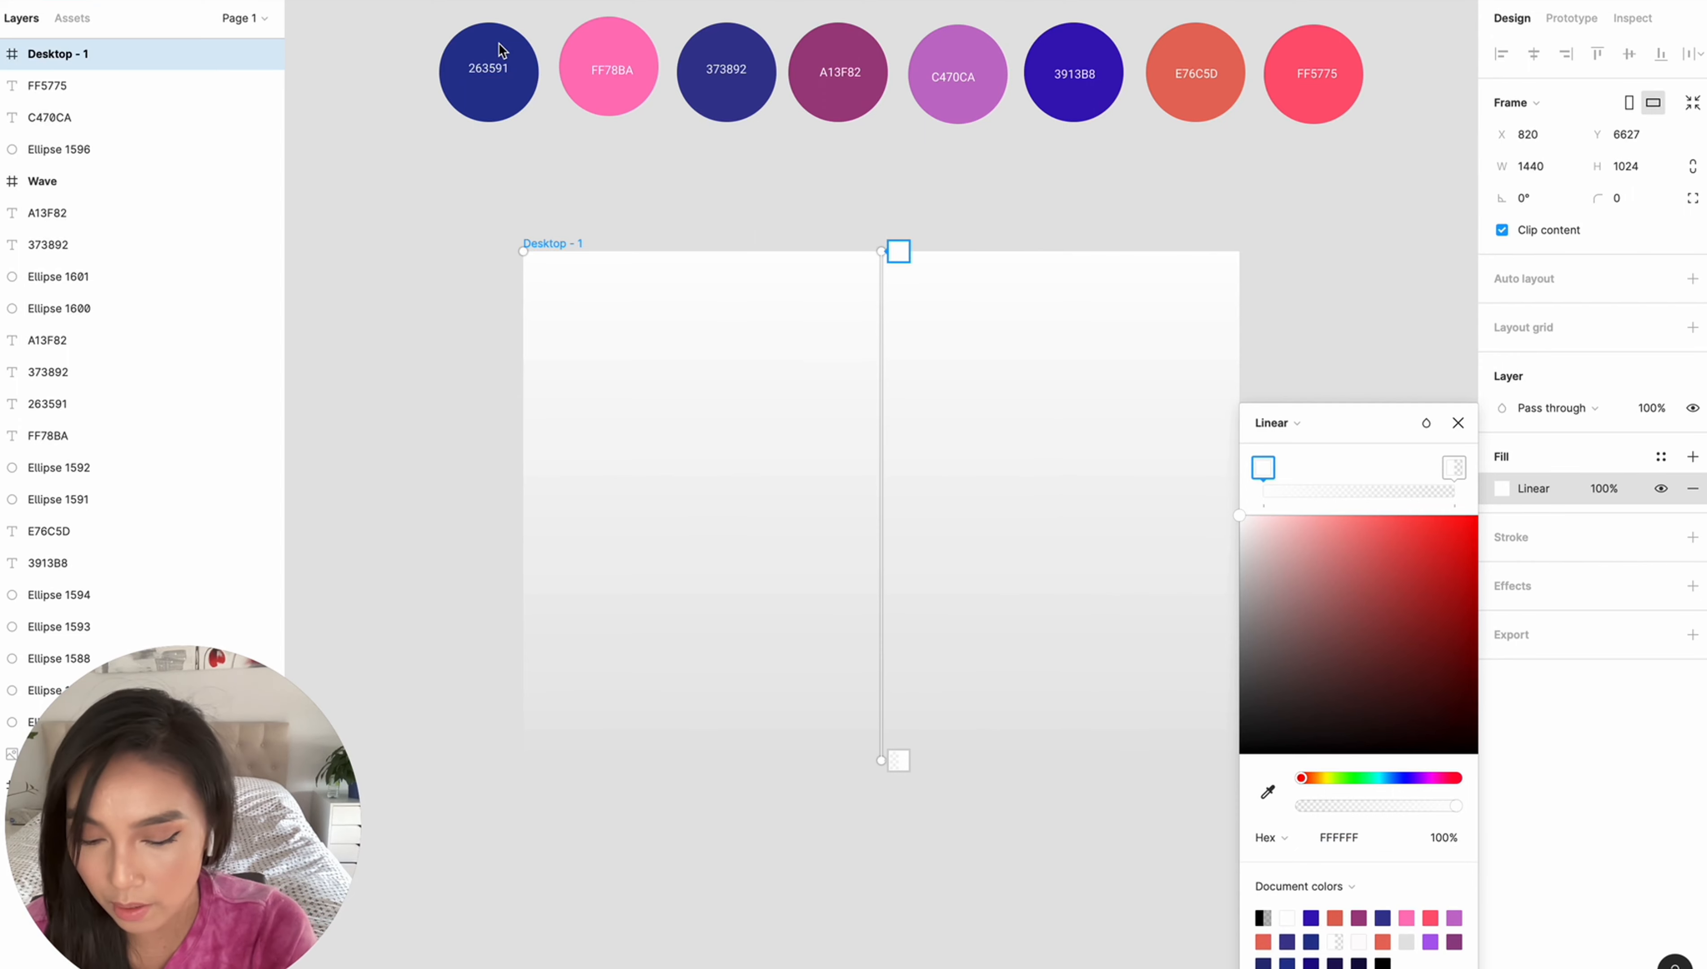
key(i)
click(495, 45)
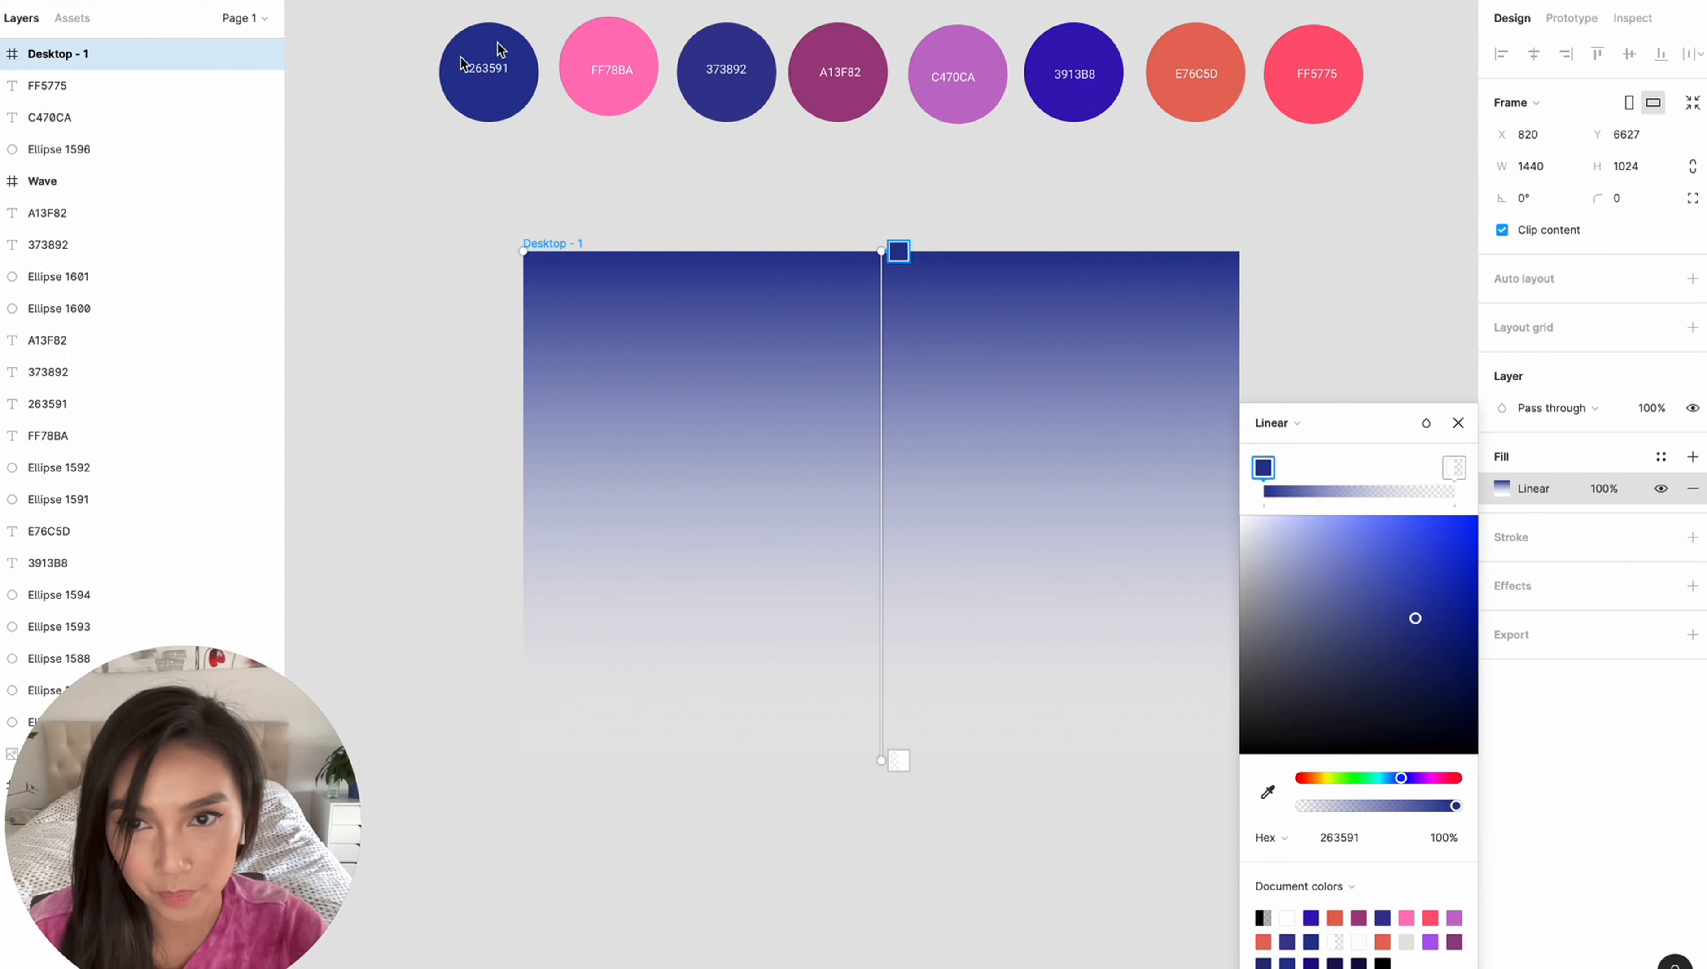
- Set the frame gradient's end colour to the FF78BA swatch and run it diagonally from the frame's upper-left to lower-right corner
click(899, 760)
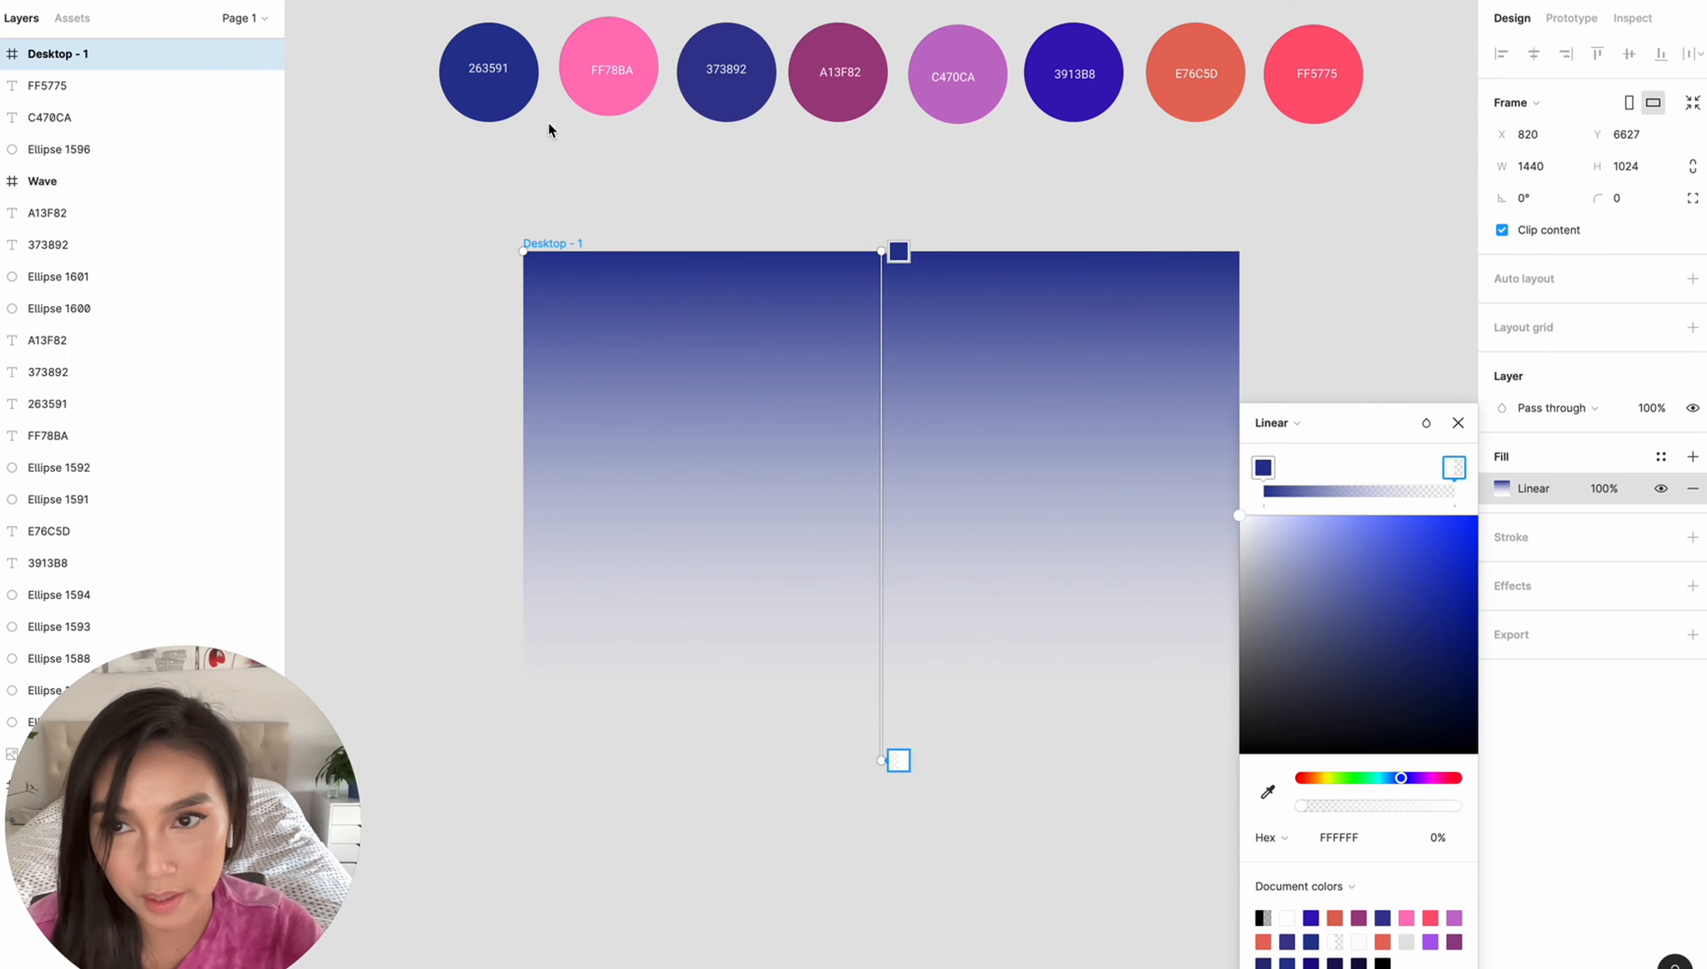
key(i)
click(605, 47)
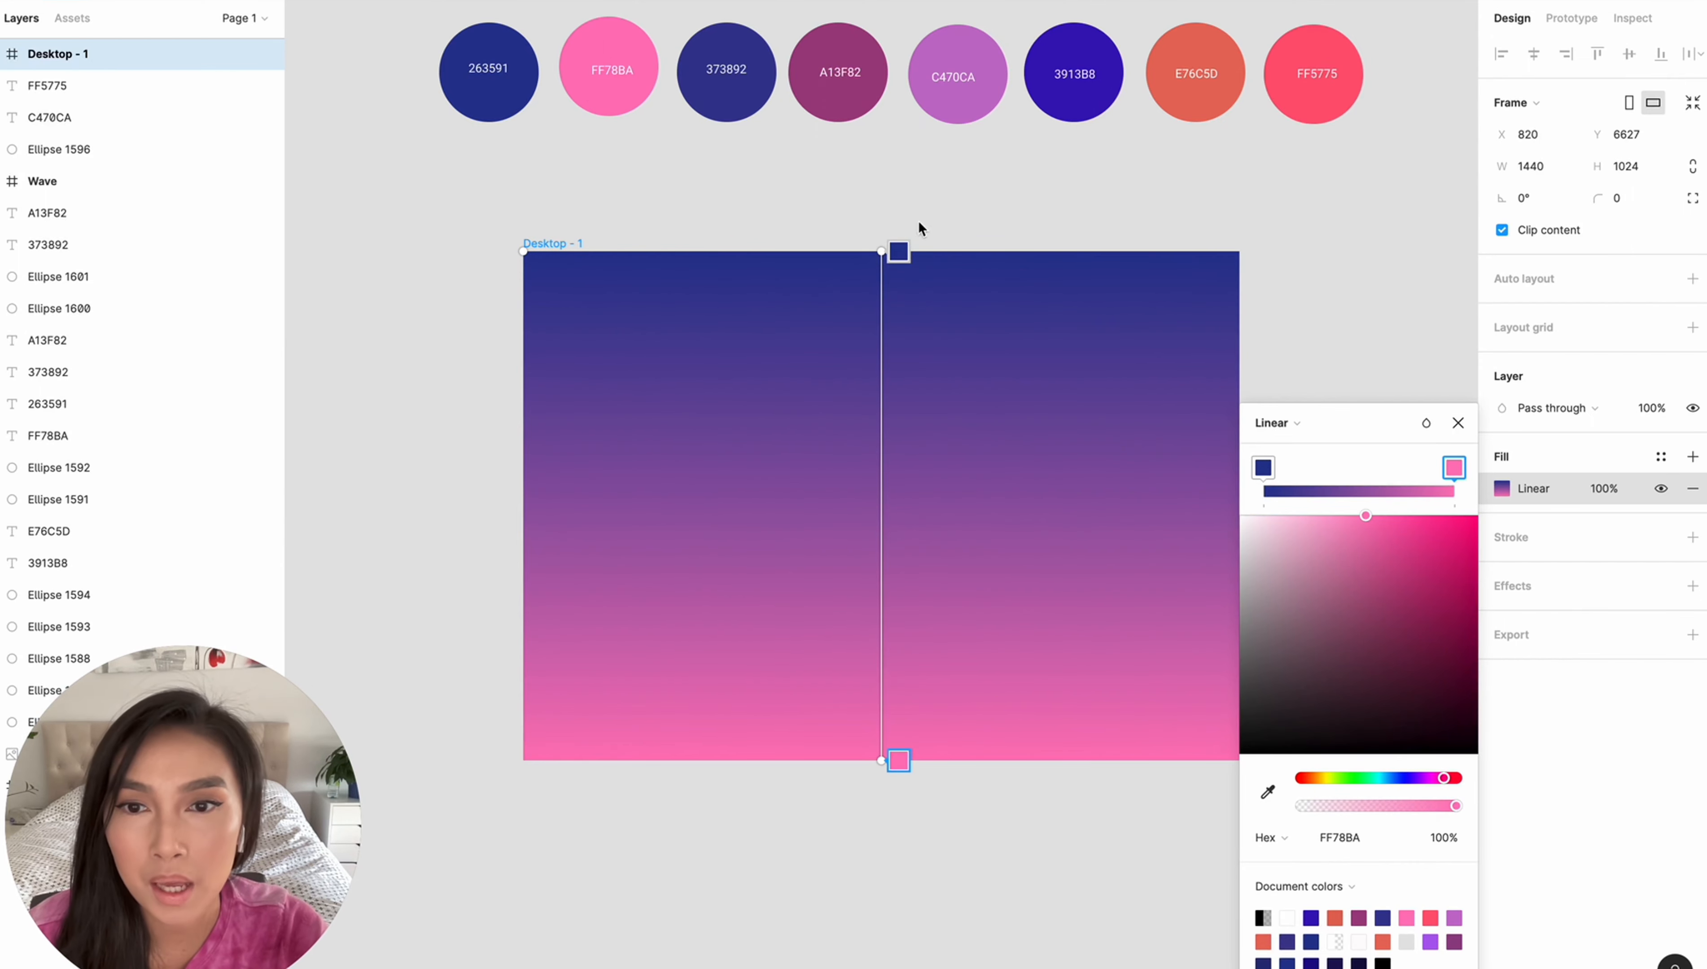
drag(884, 255, 529, 256)
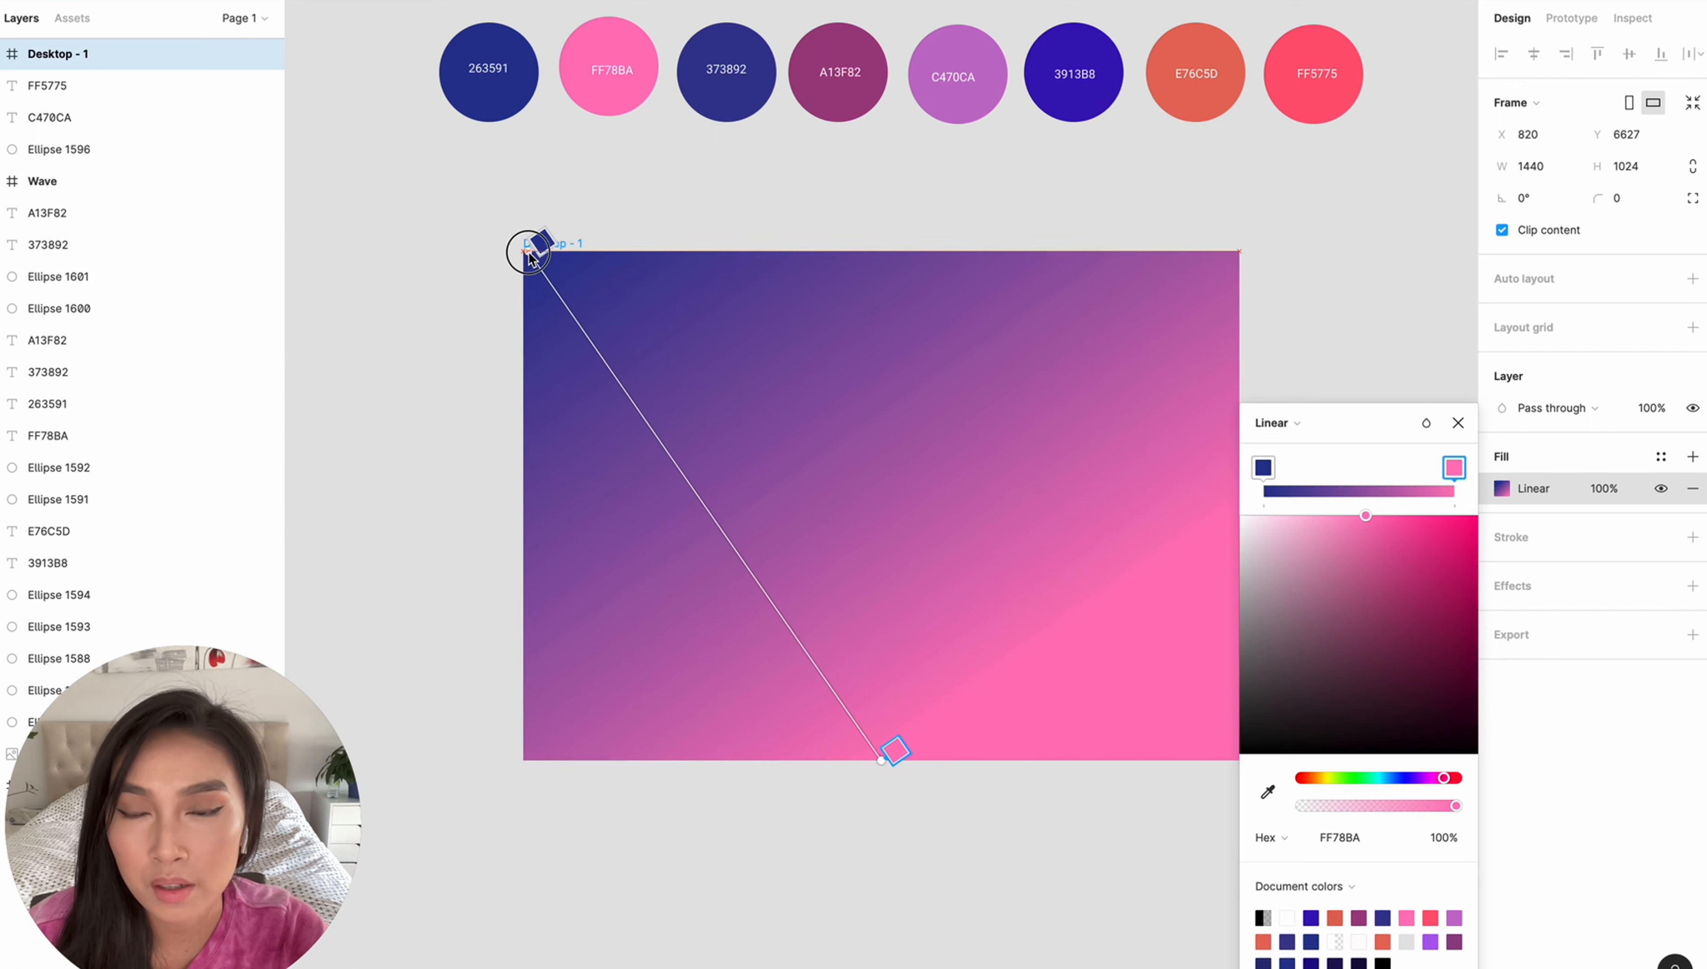
drag(884, 759, 1233, 763)
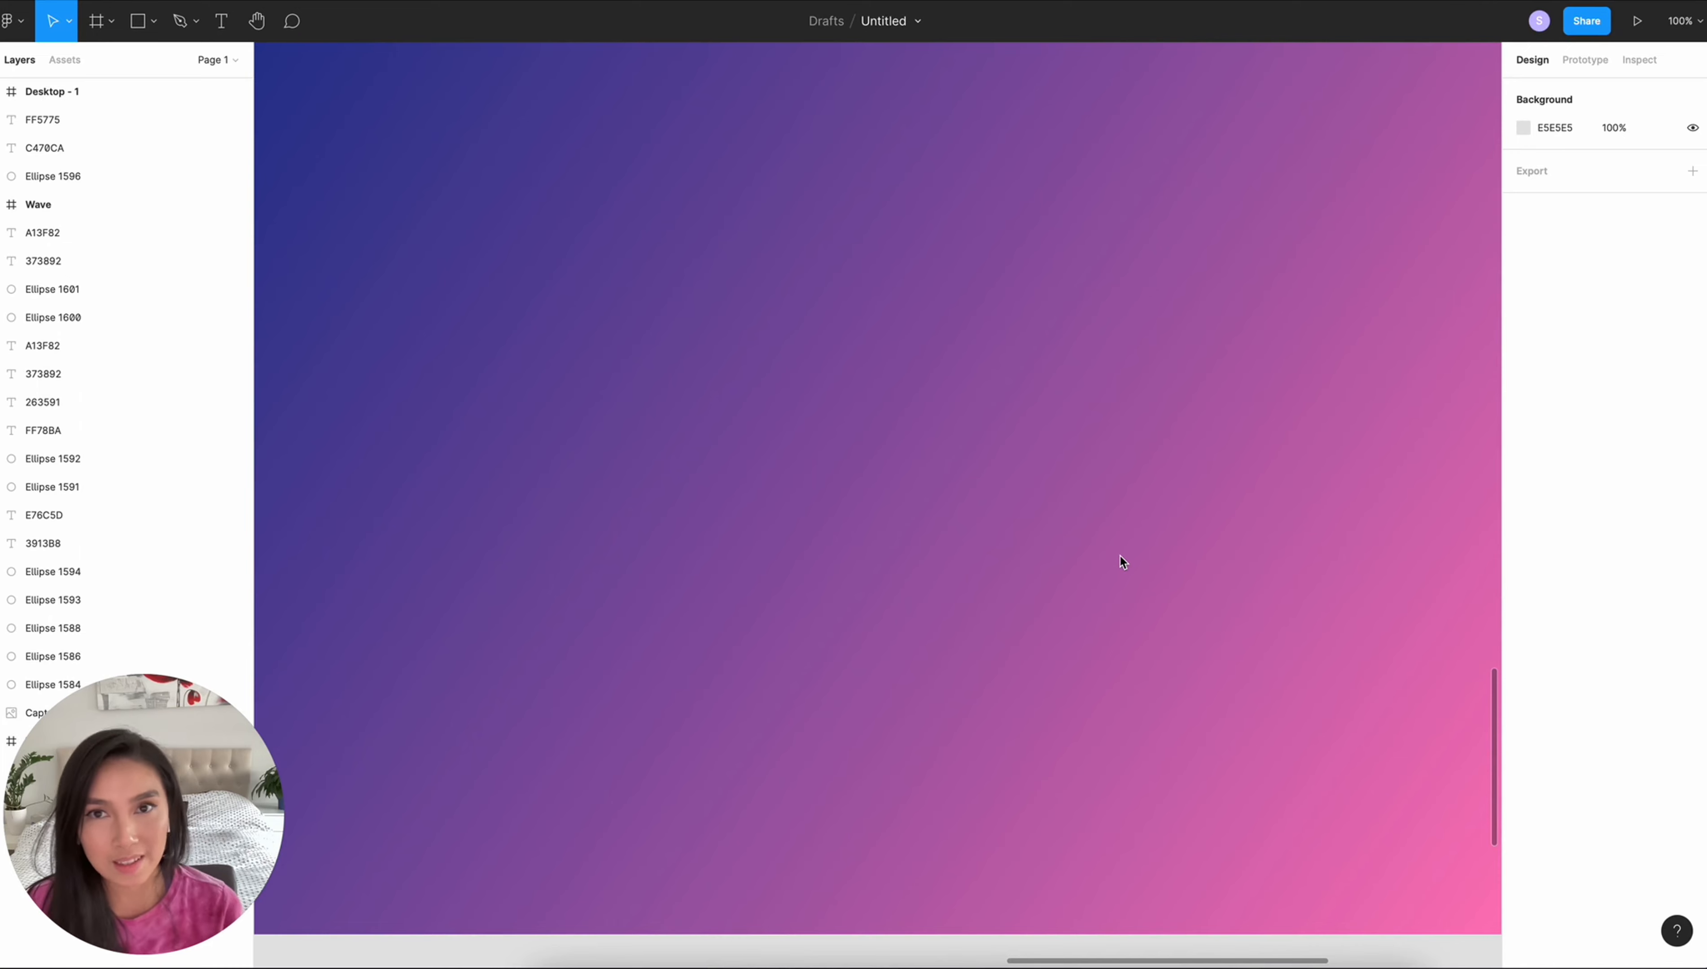
- Search the Figma Community for the "get wave" plugin
right_click(1005, 827)
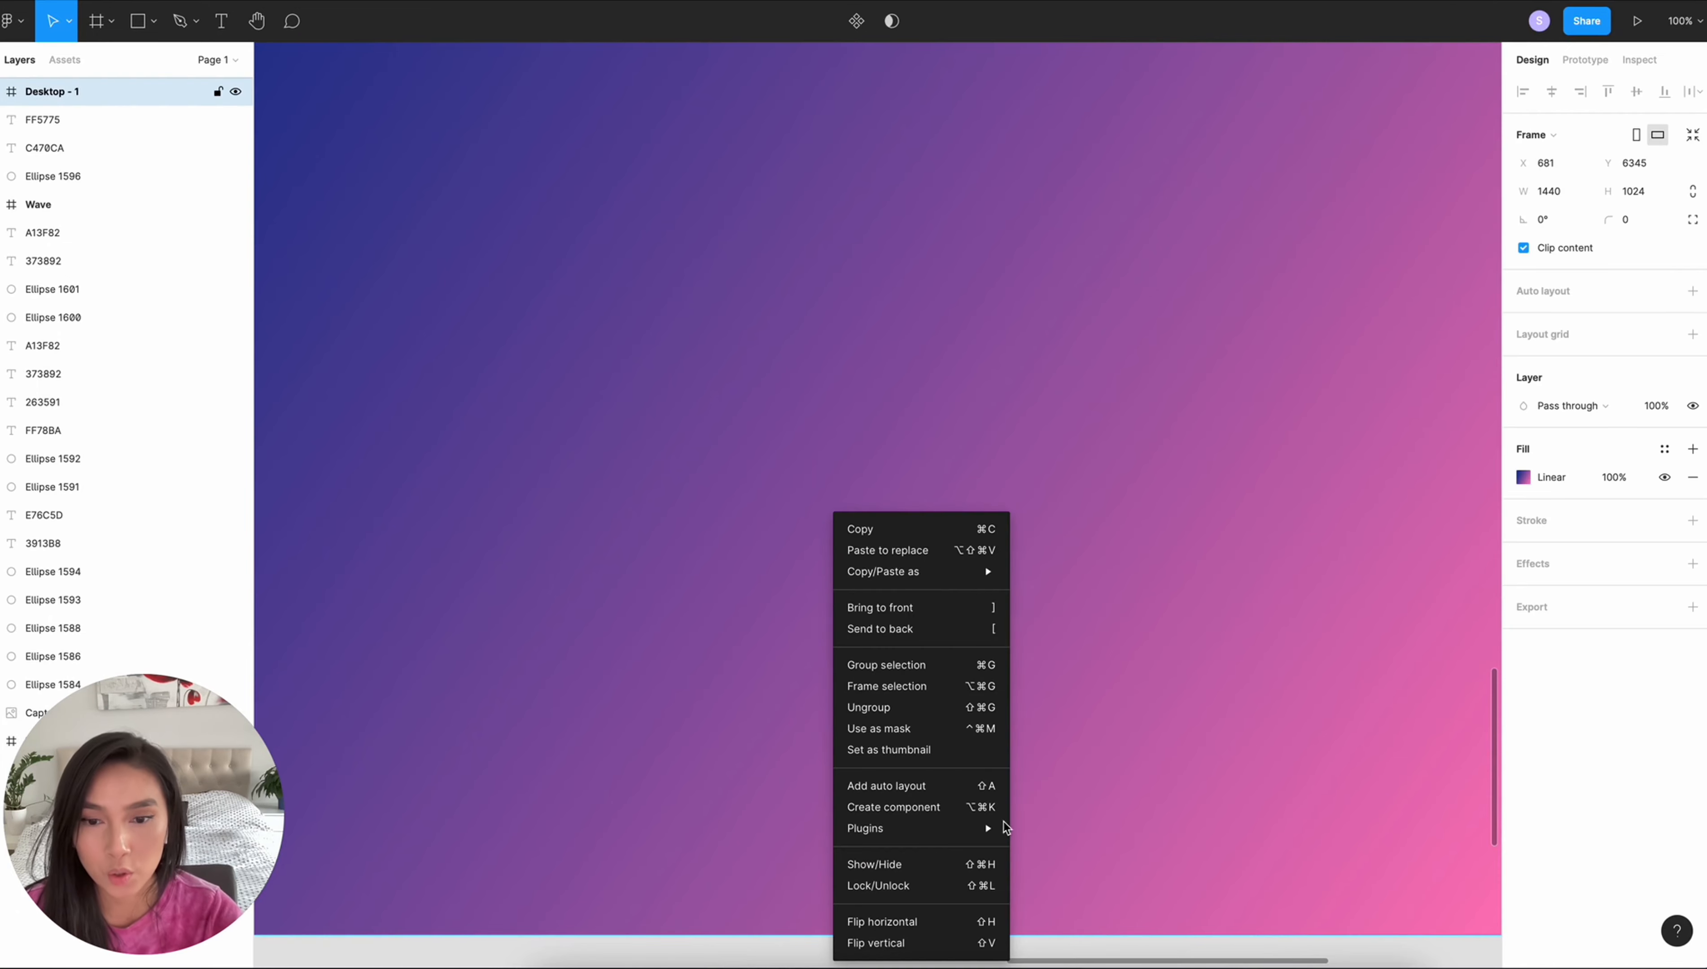
mouse_move(863, 830)
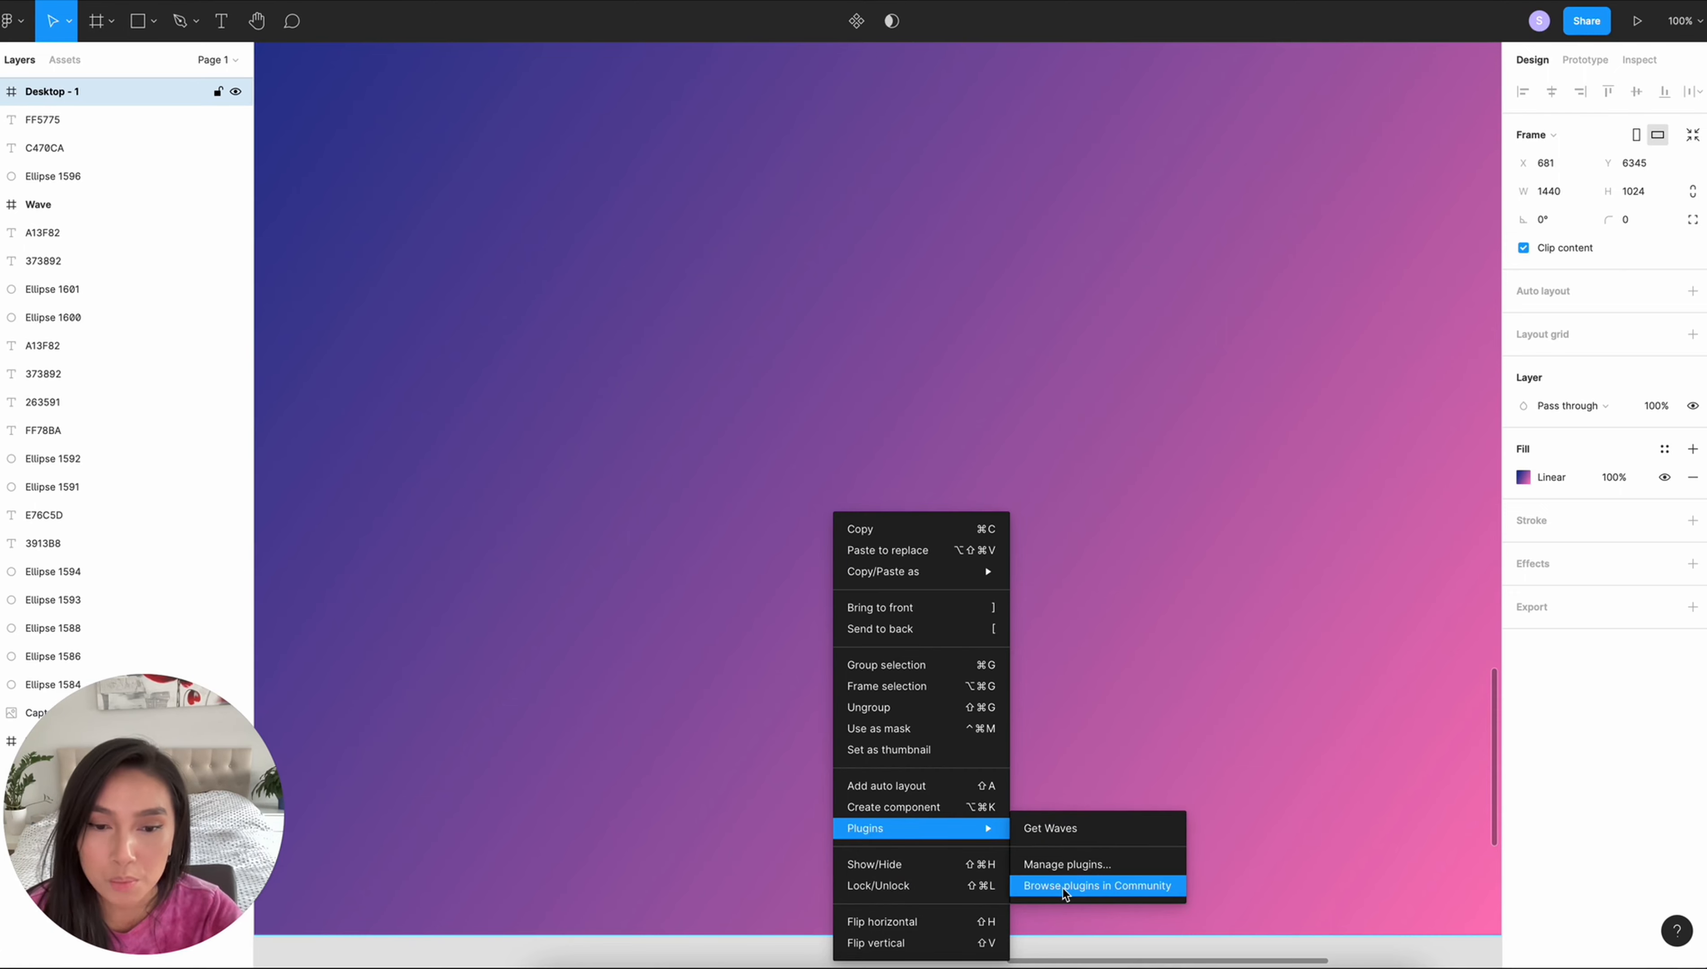
click(1148, 888)
click(795, 310)
text(get wave)
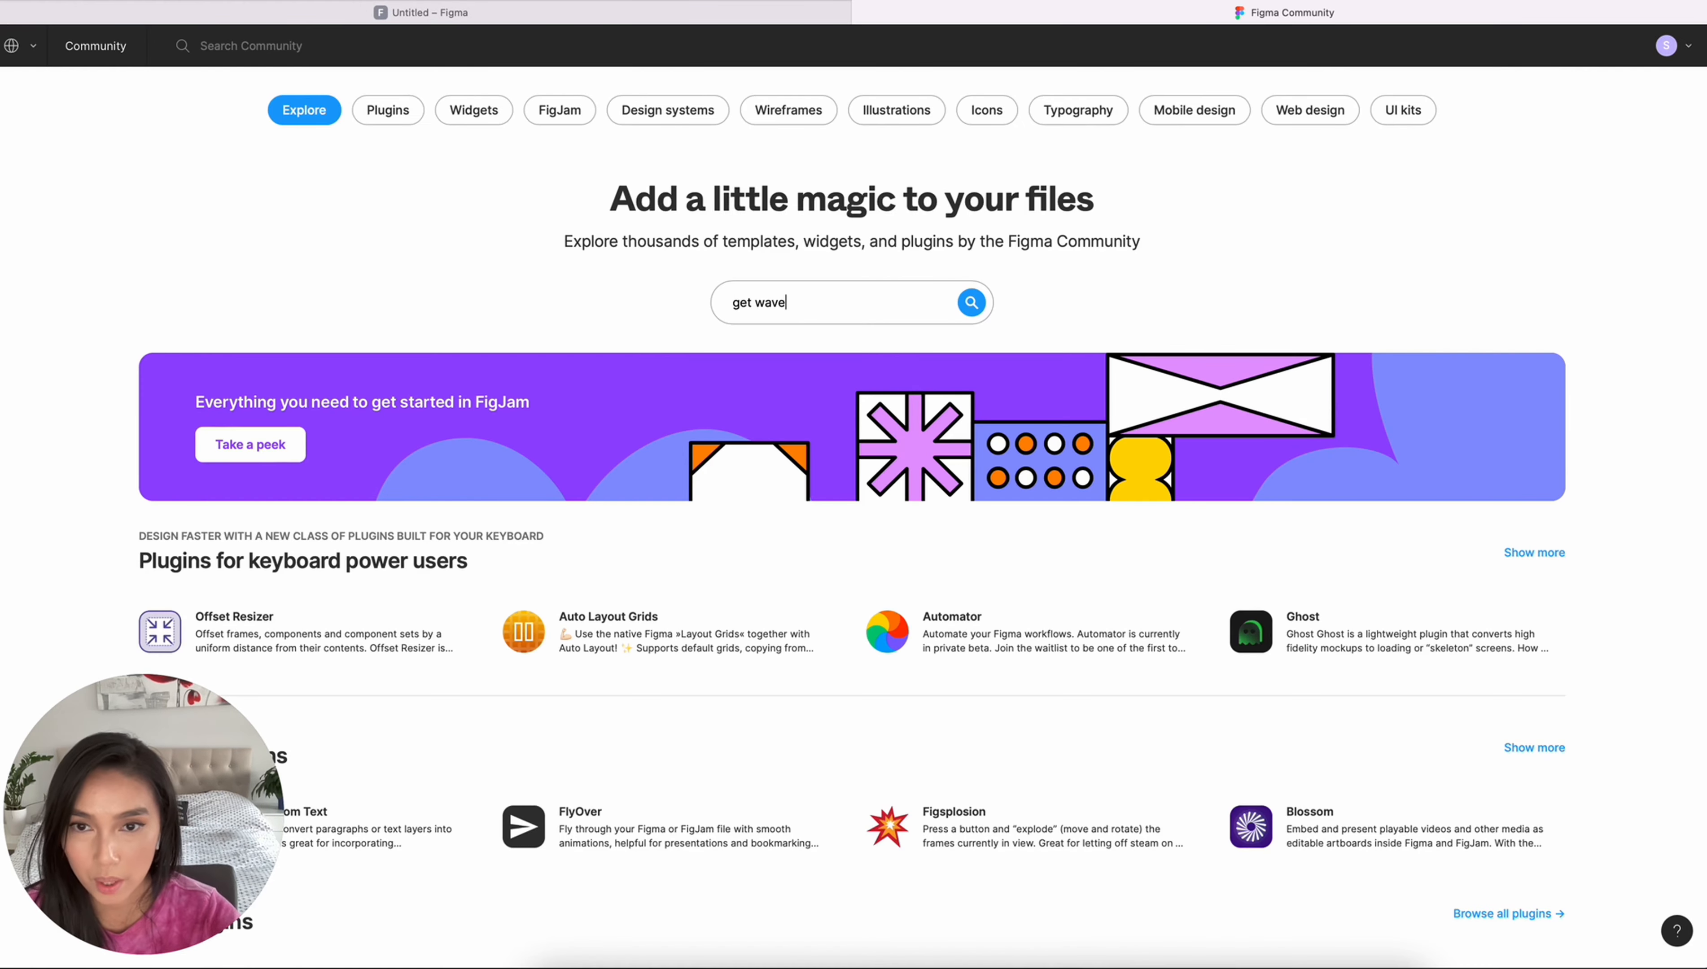
key(Return)
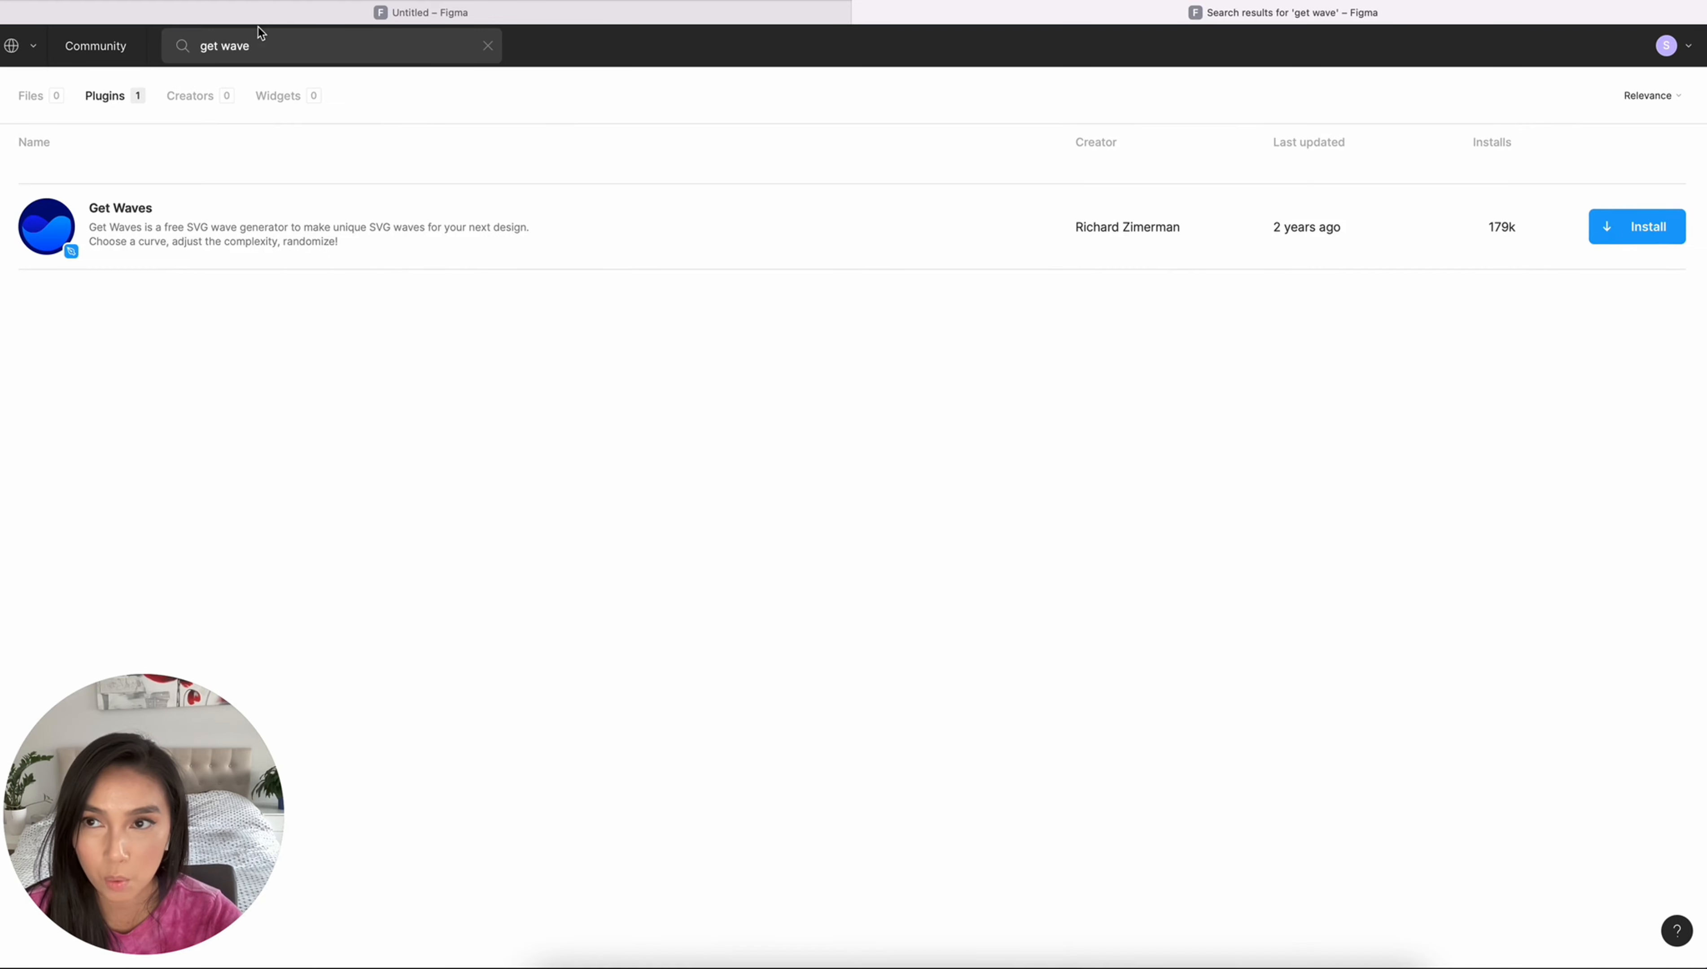
- Return to the design file and generate a smooth wave with several peaks over the Desktop frame using the Get Waves plugin
click(480, 20)
right_click(920, 824)
mouse_move(936, 830)
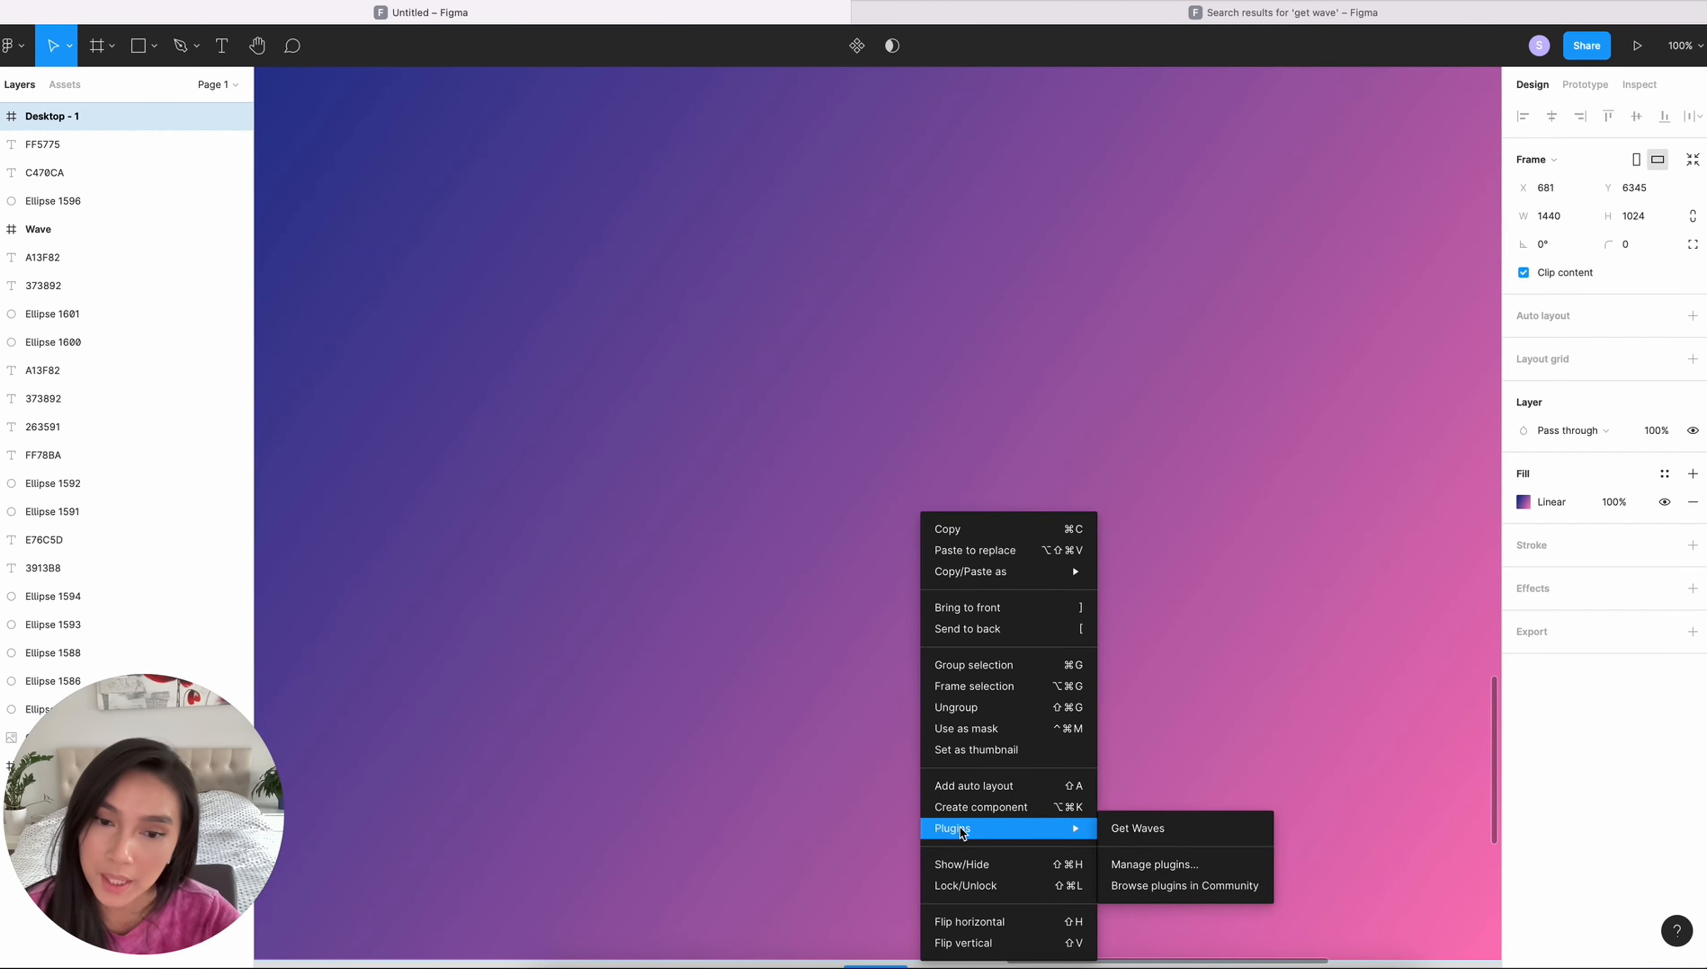
click(1176, 830)
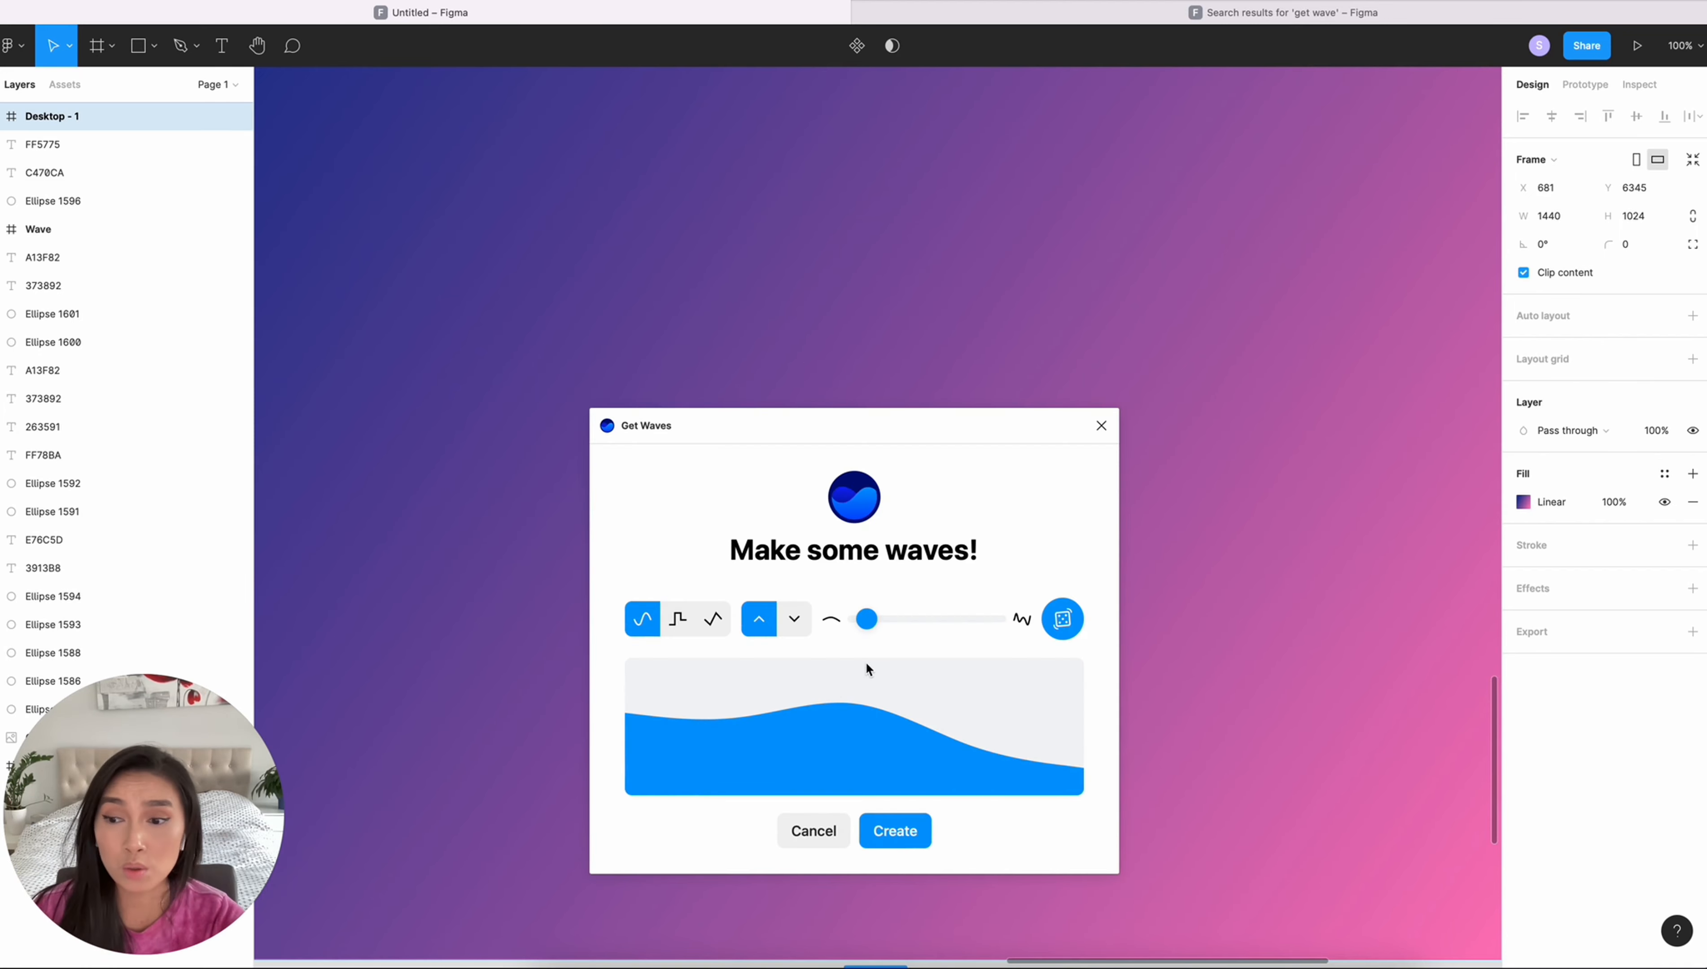
drag(871, 620, 888, 627)
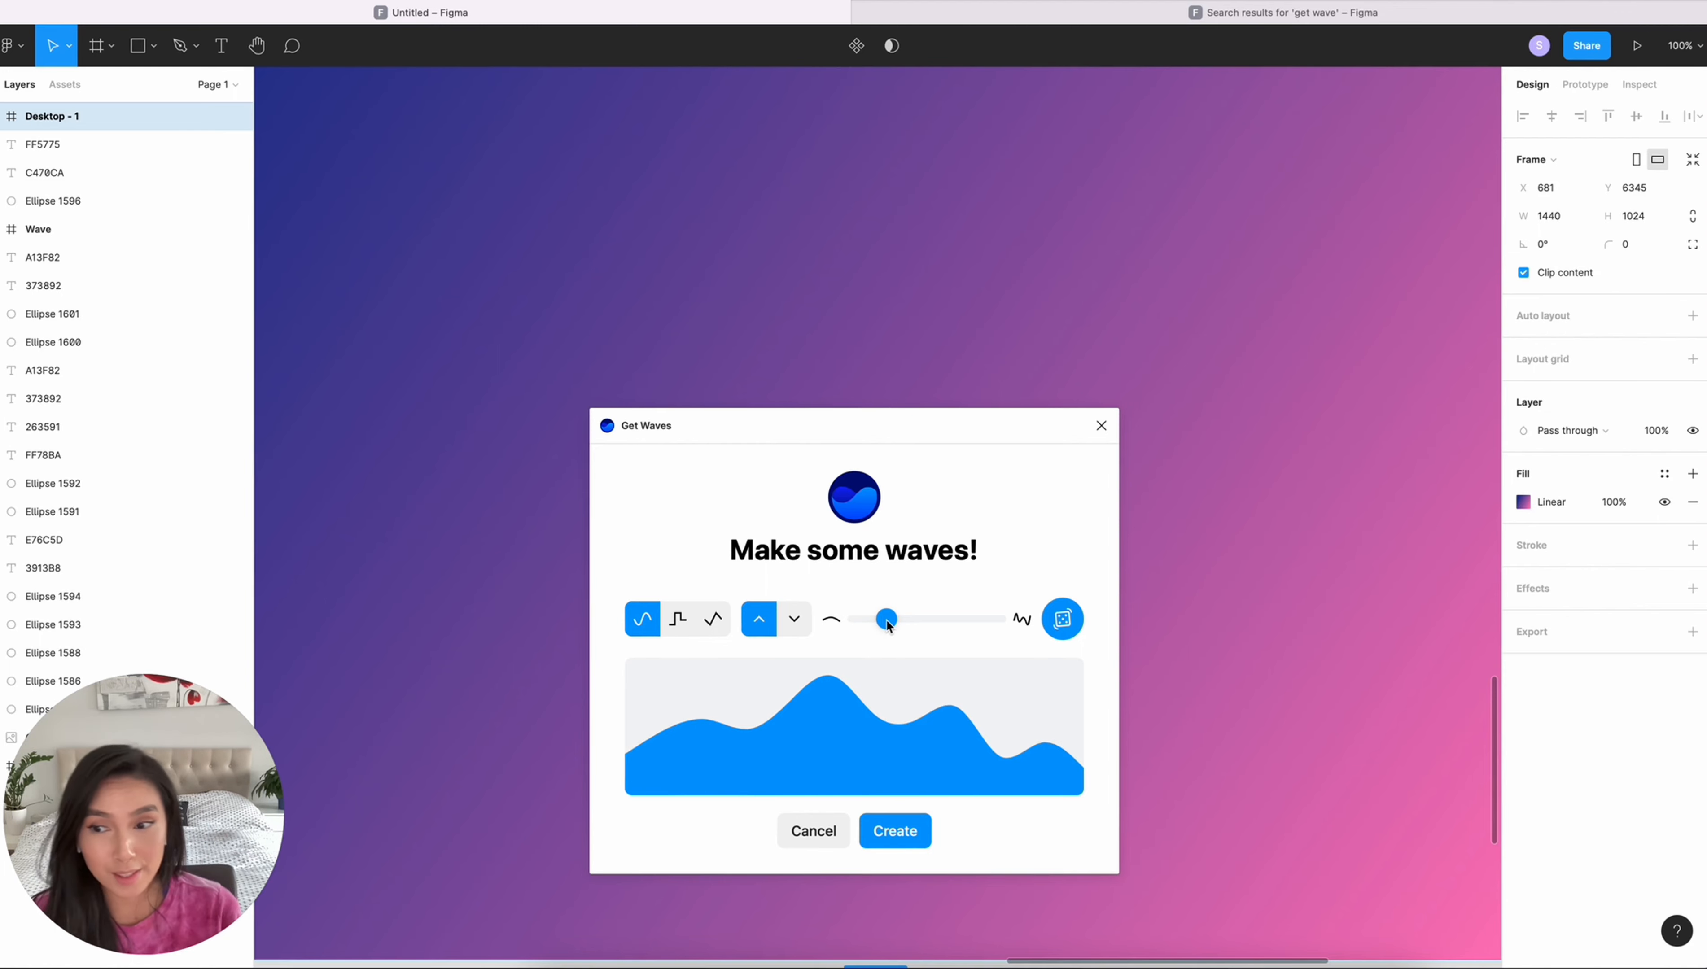
drag(888, 625, 891, 624)
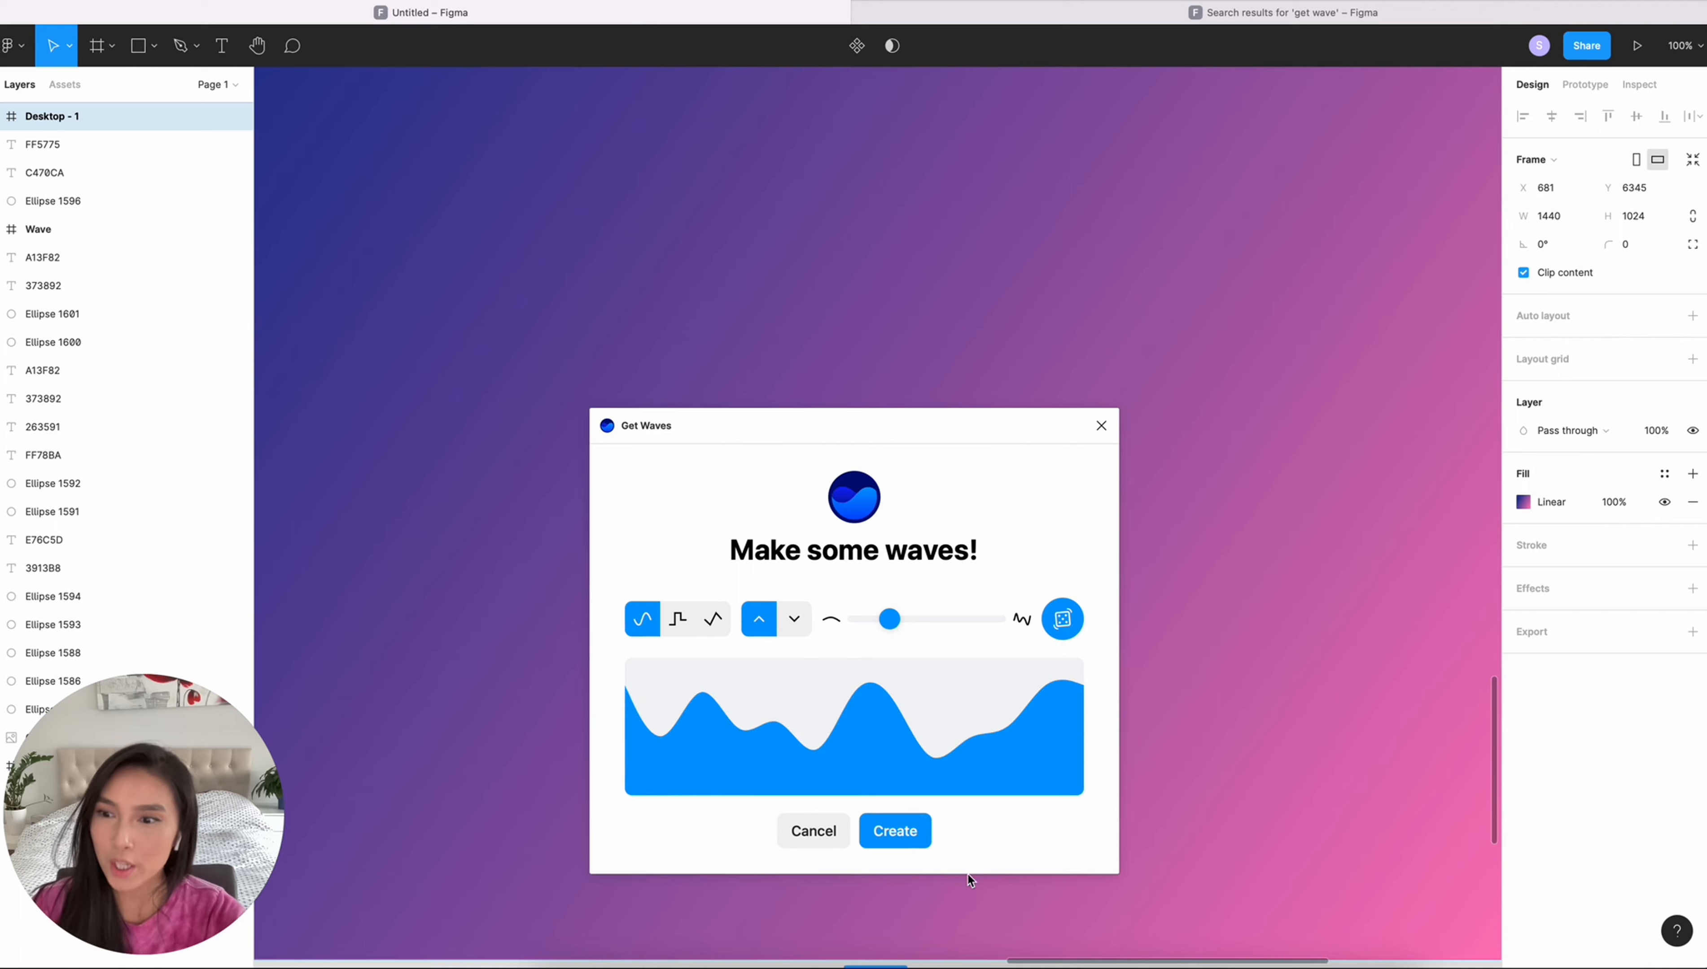
click(911, 834)
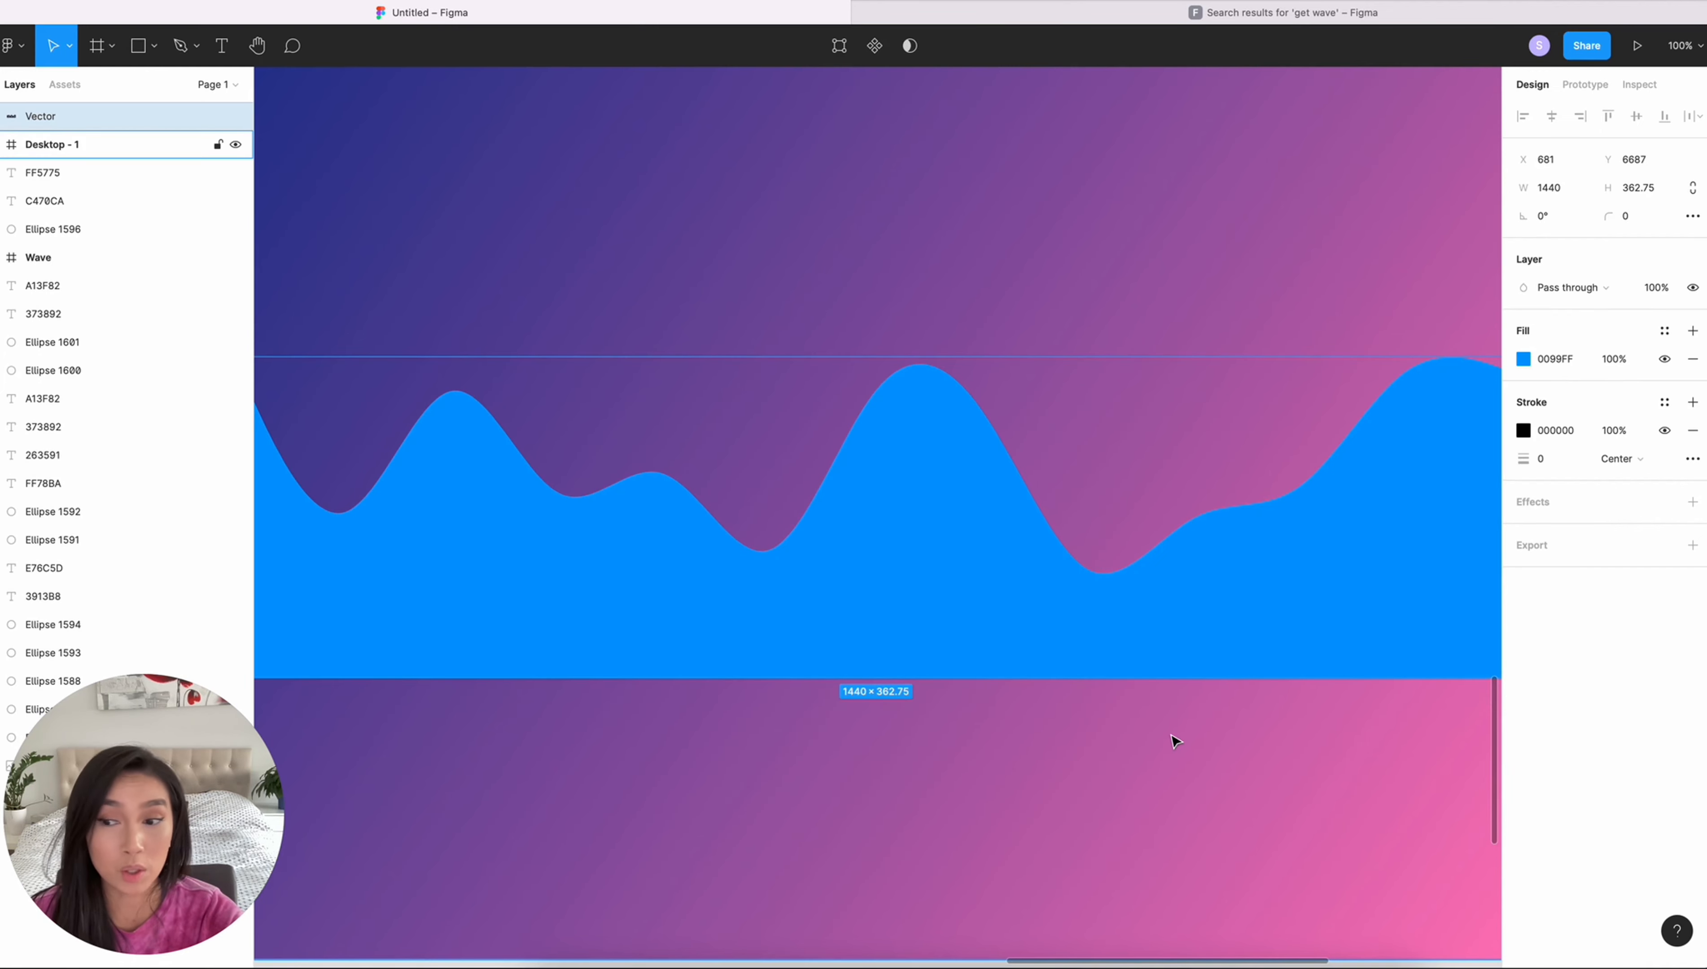
- Change the wave's fill to a linear gradient with start colour 373892 sampled from the swatch
scroll(1176, 742, up, 1)
key(super+minus)
scroll(1111, 717, down, 3)
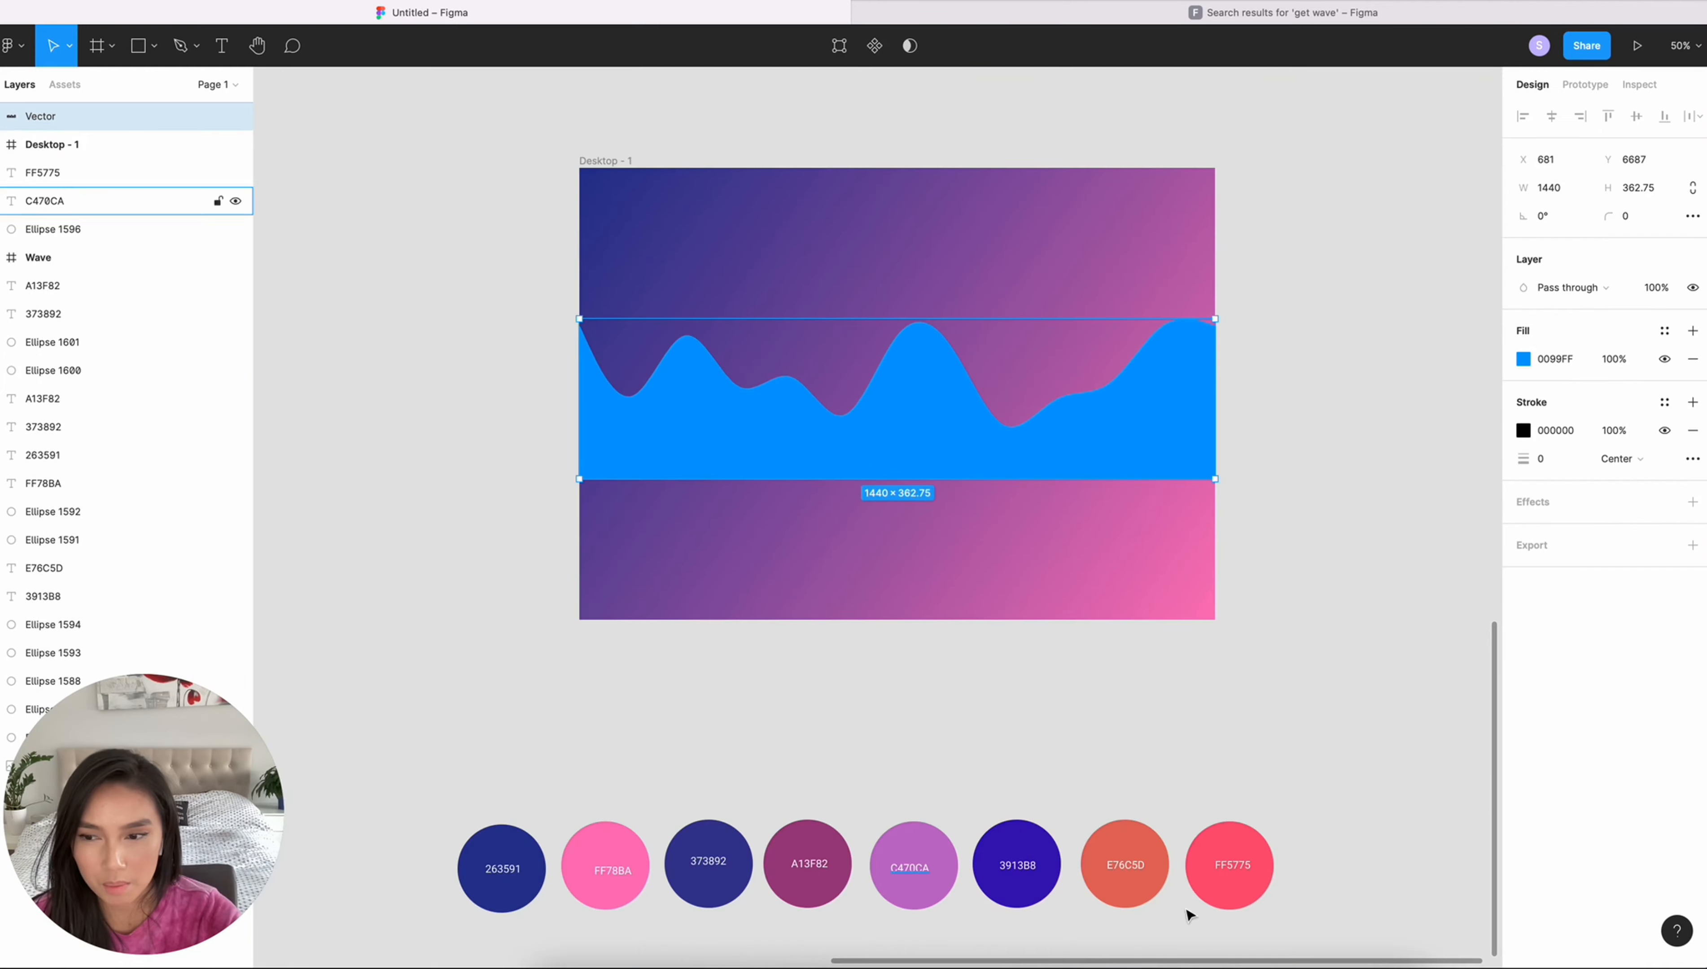
click(471, 311)
key(super+z)
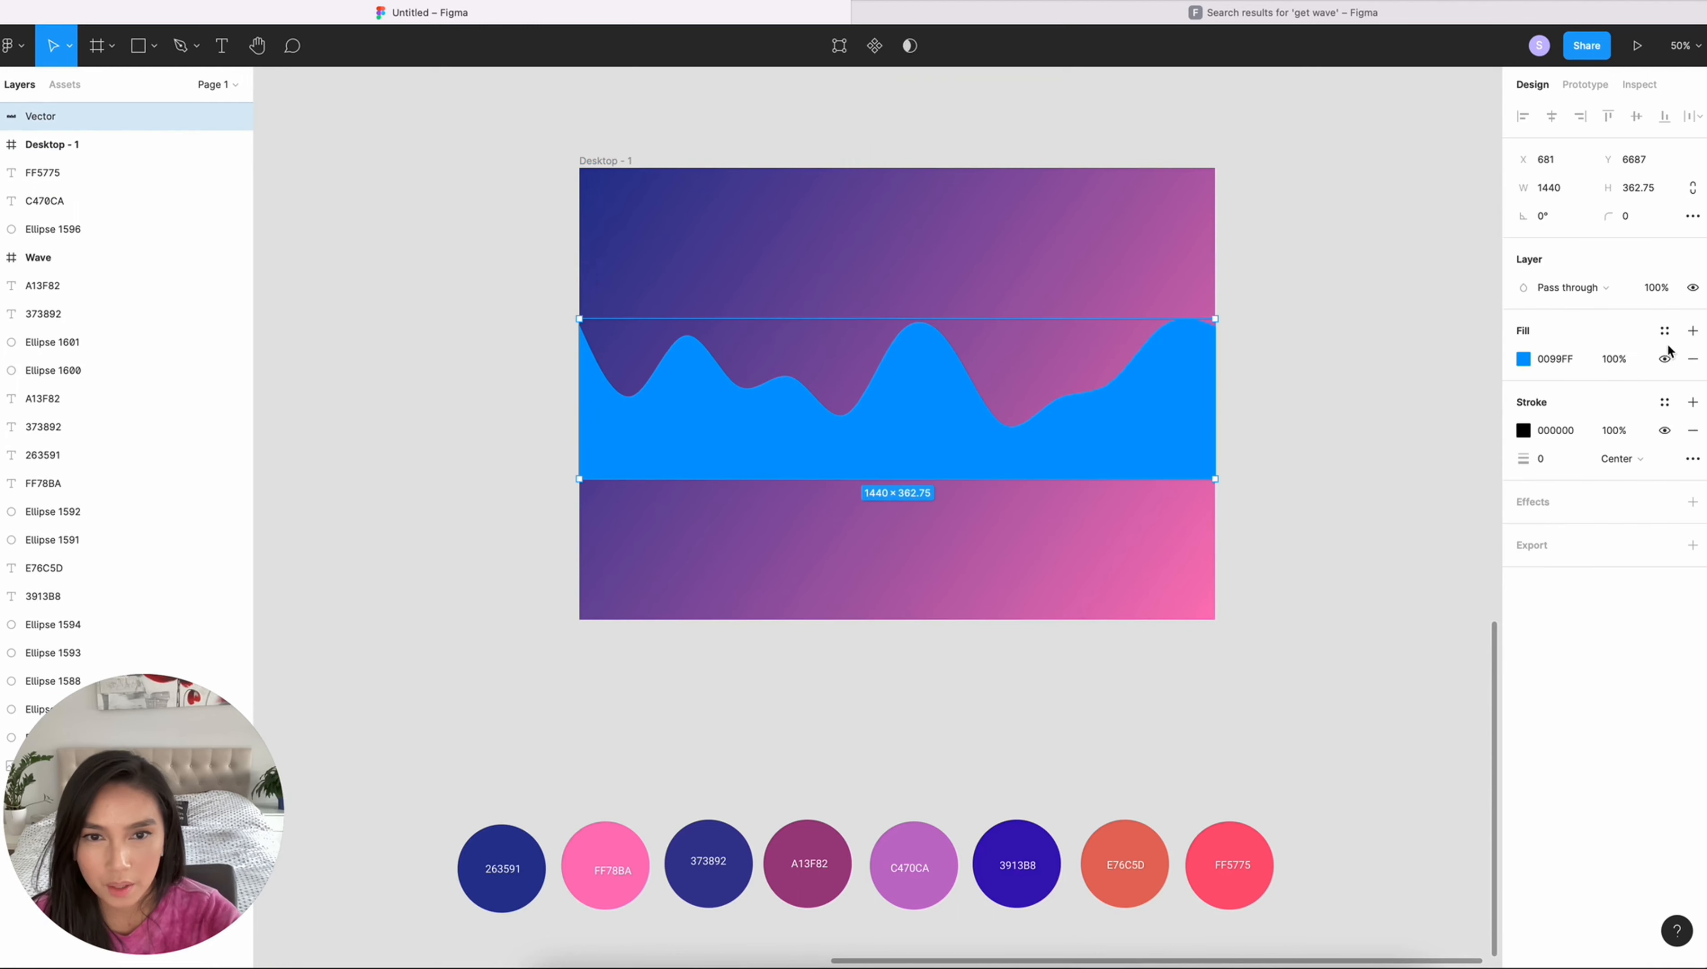
click(1523, 360)
click(1321, 362)
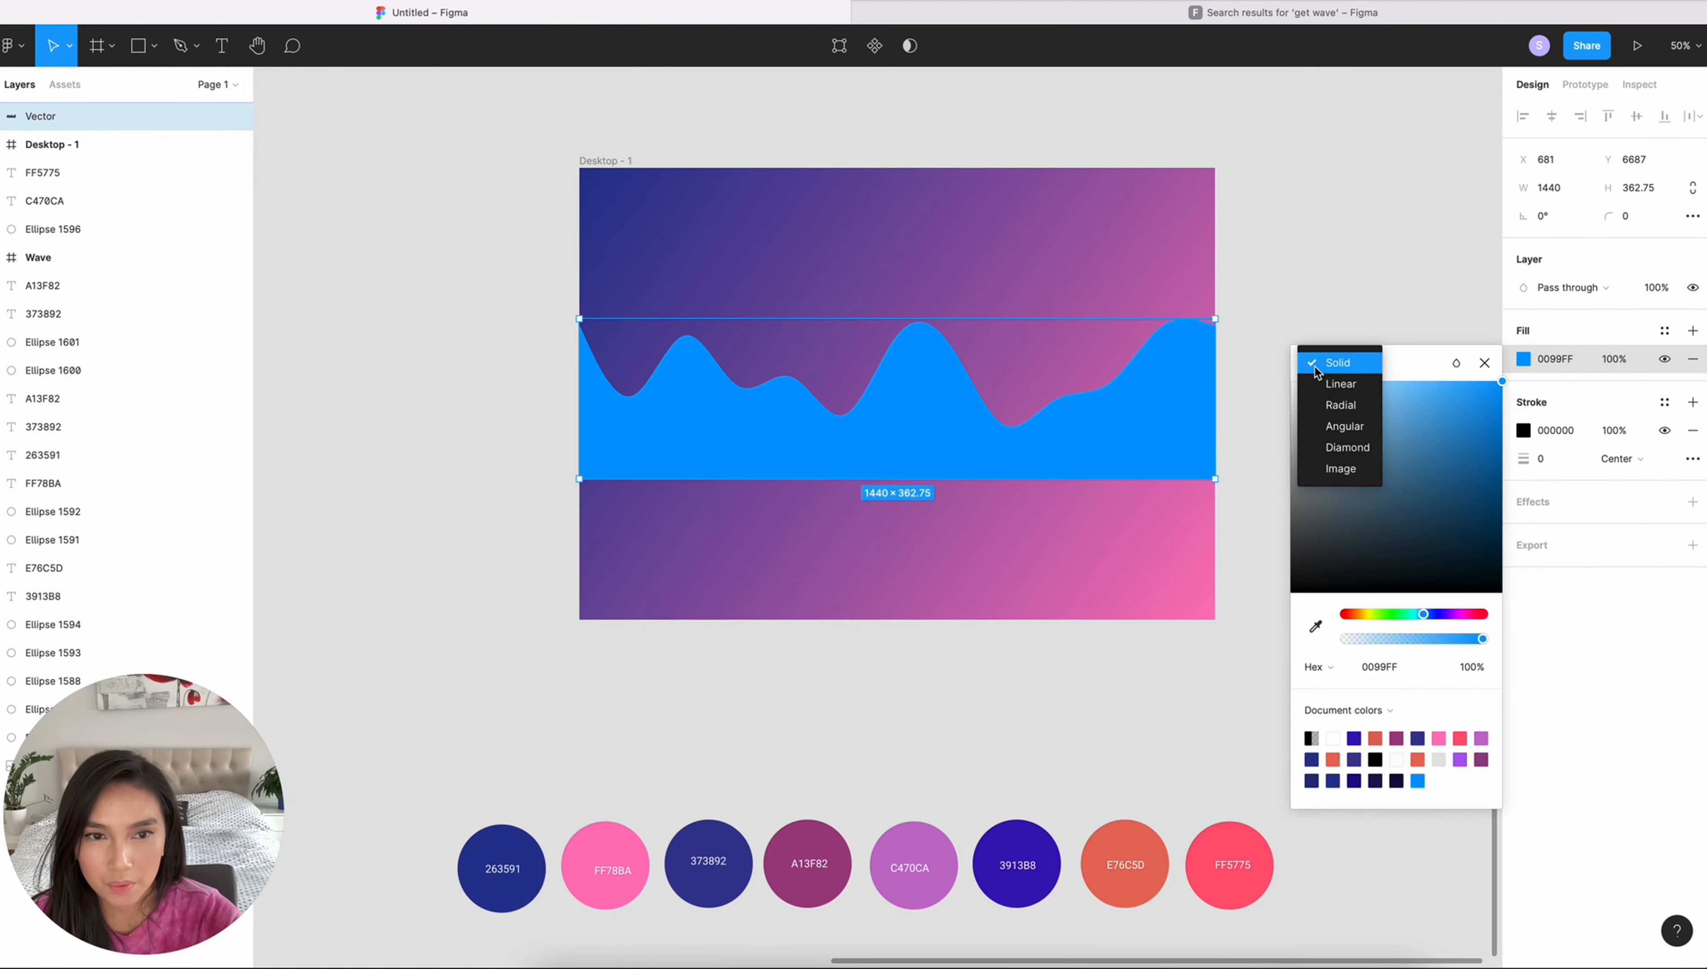
click(1331, 387)
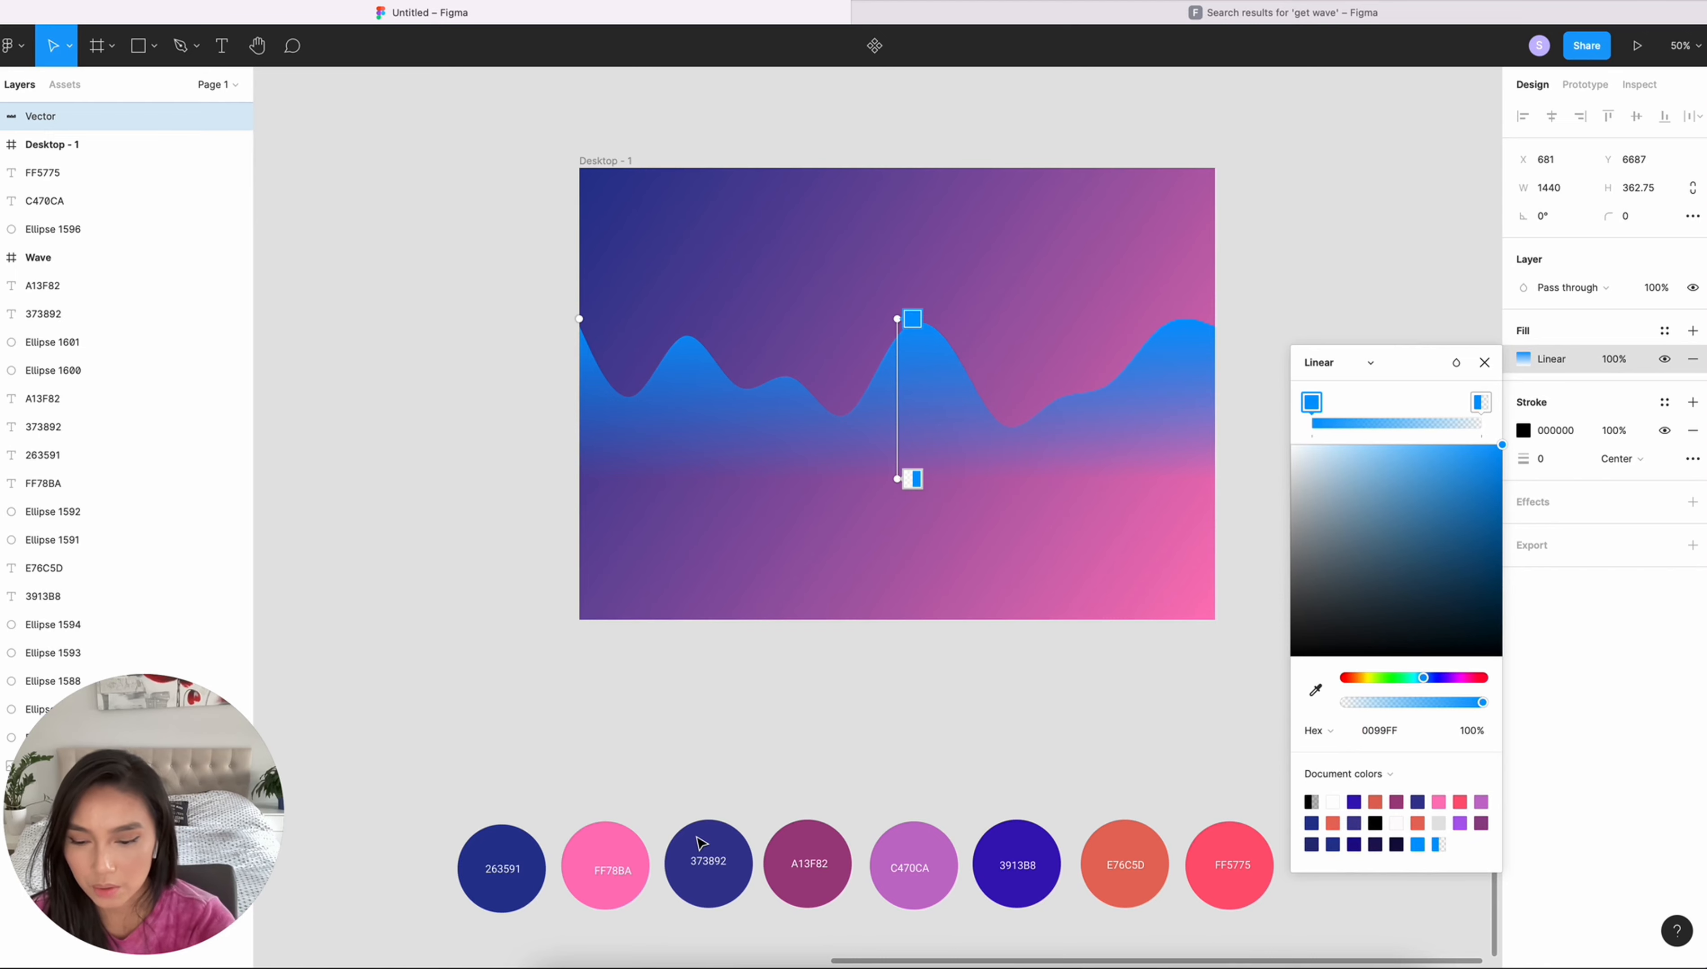
key(i)
click(709, 874)
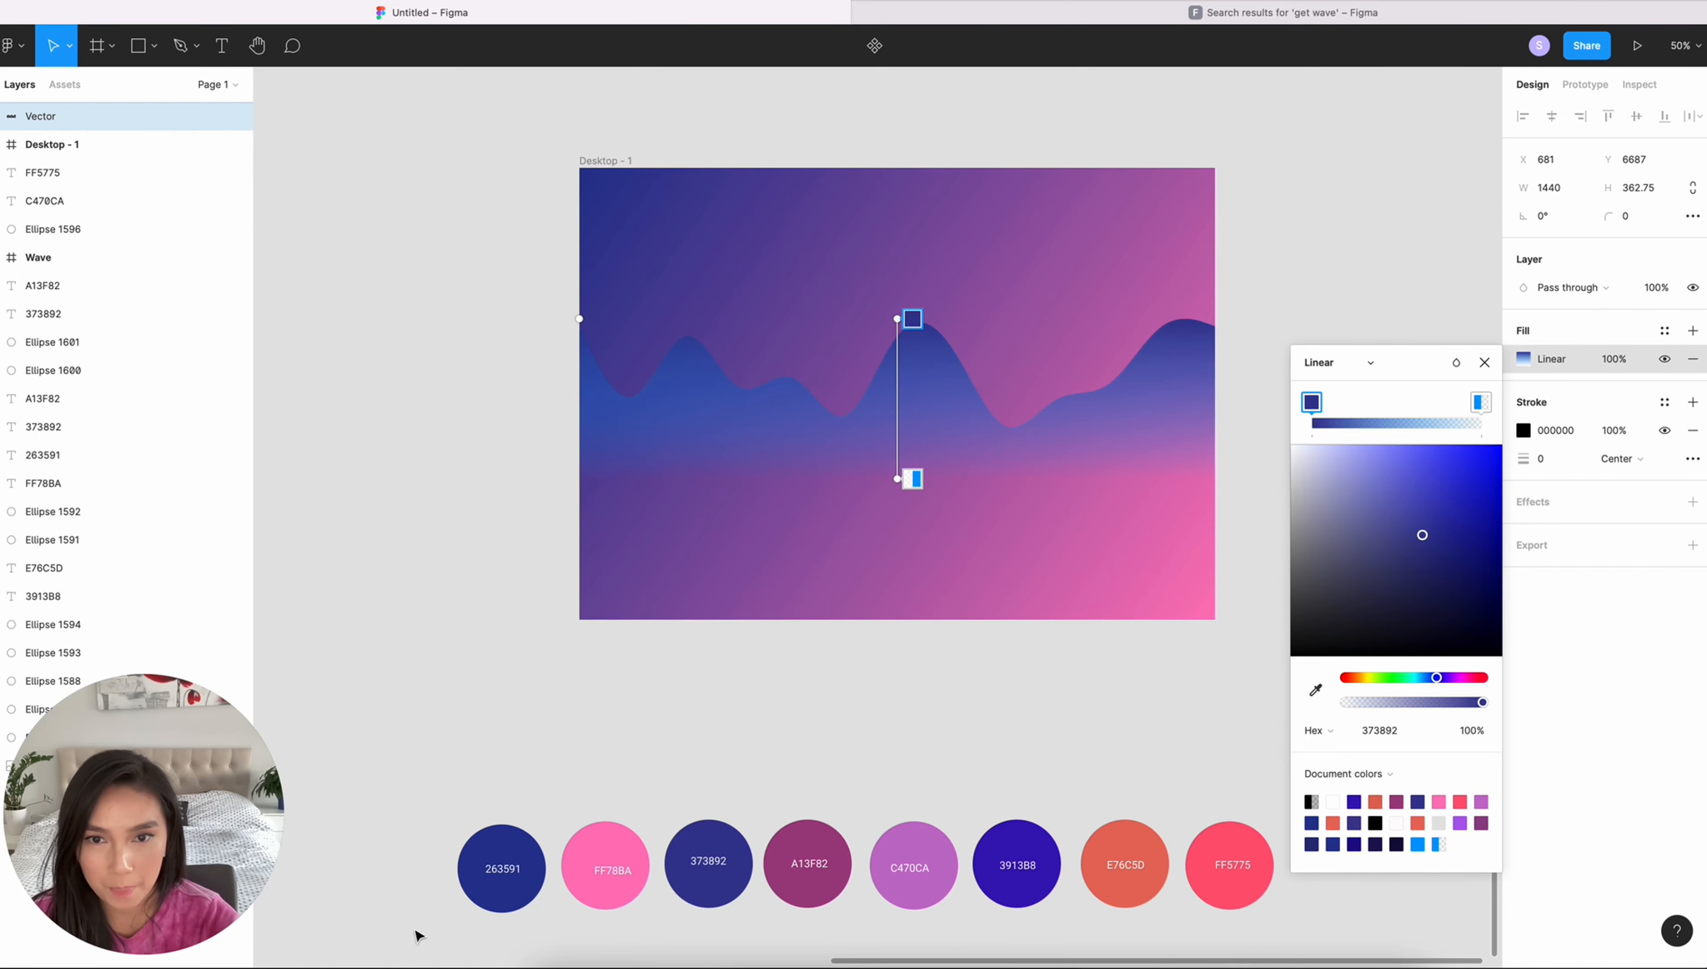
- Set the wave gradient's end colour to the A13F82 swatch colour
click(912, 479)
key(i)
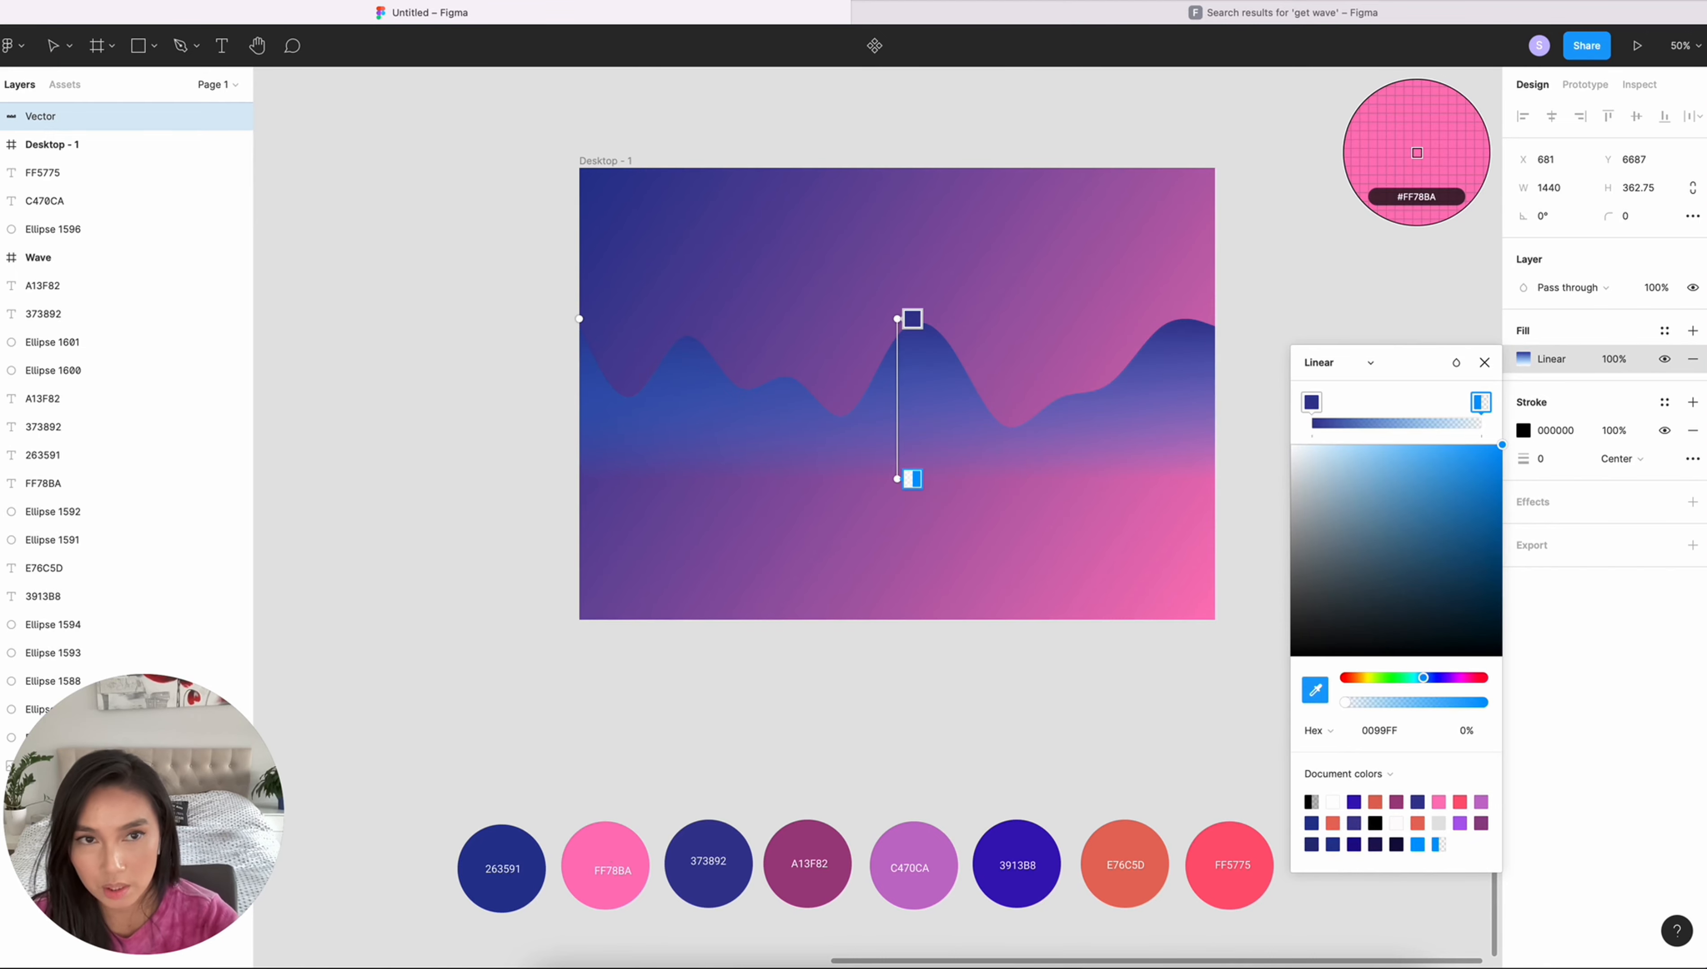
click(605, 866)
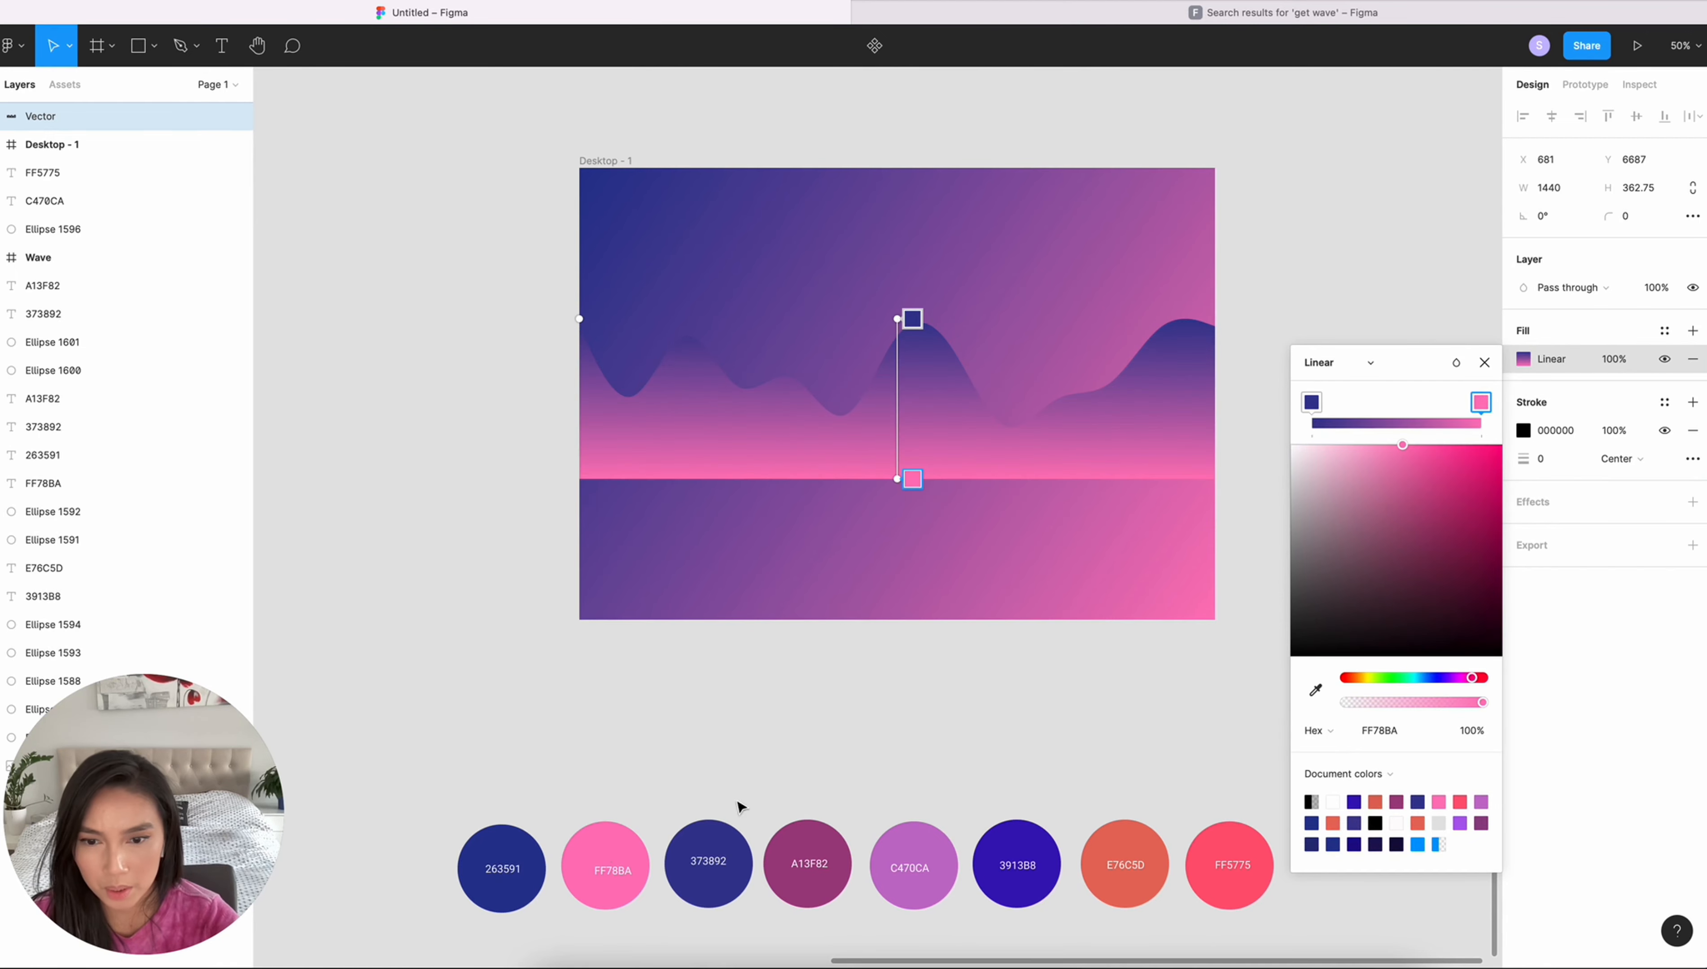
key(i)
click(804, 844)
- Edit the wave's vector points and stretch its bottom edge to the frame's lower edge, making it 683 high
key(Return)
drag(515, 455, 1295, 564)
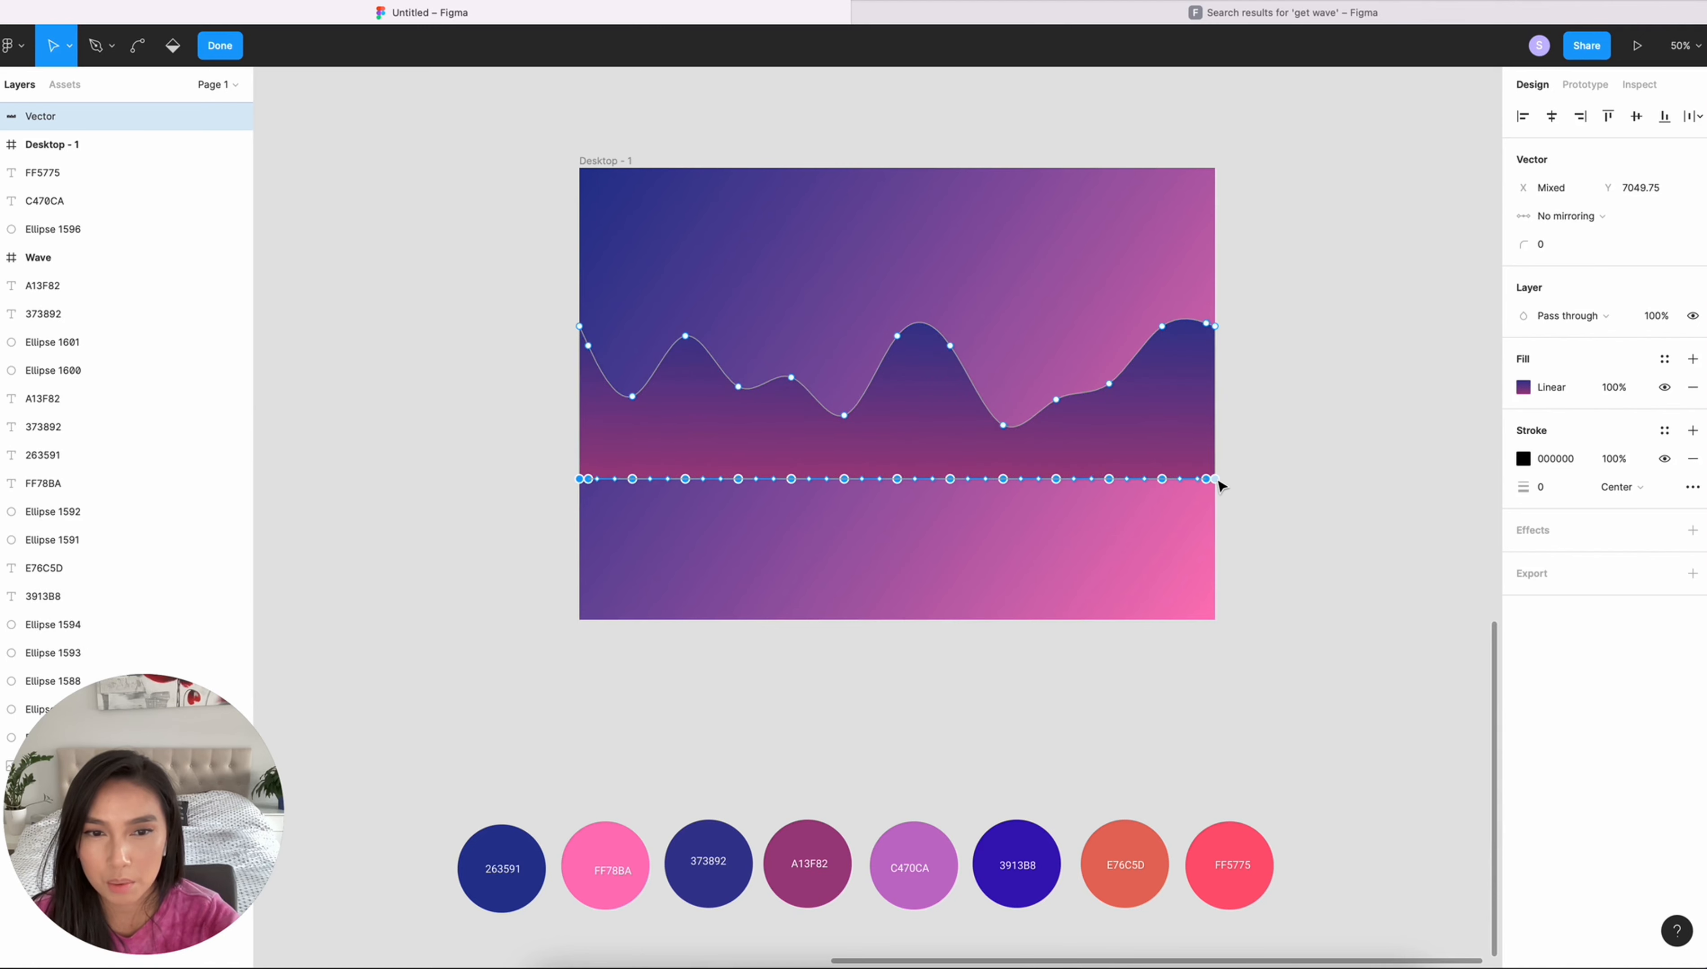
drag(1219, 485, 1206, 625)
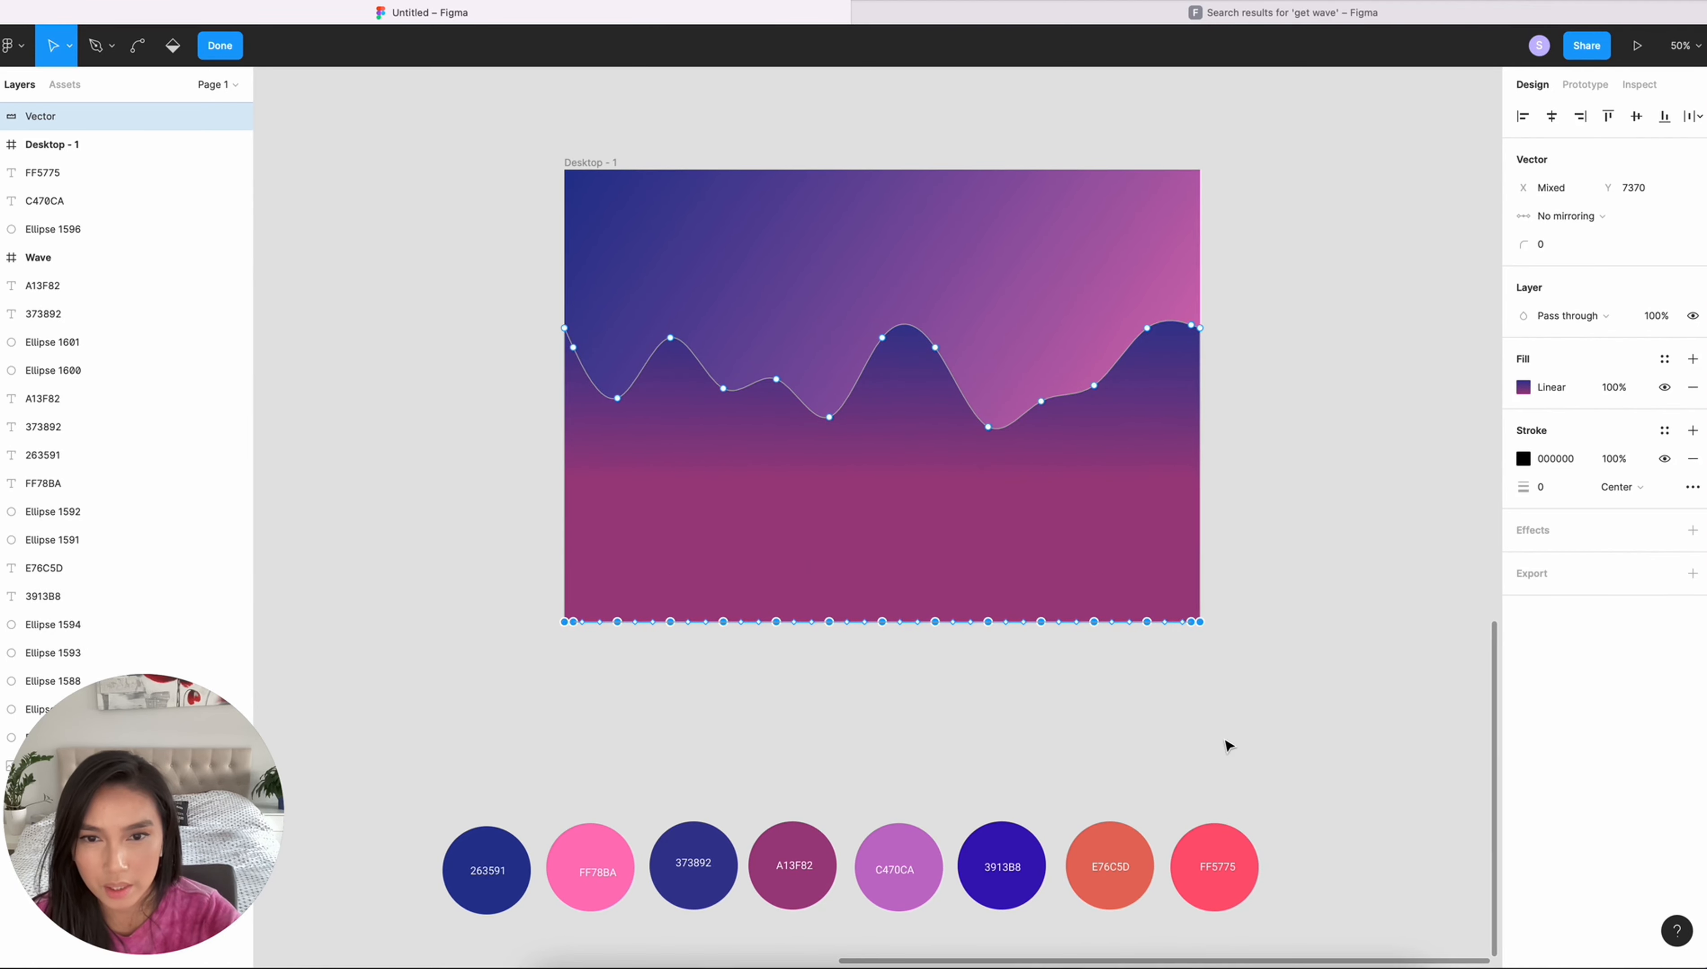
key(Escape)
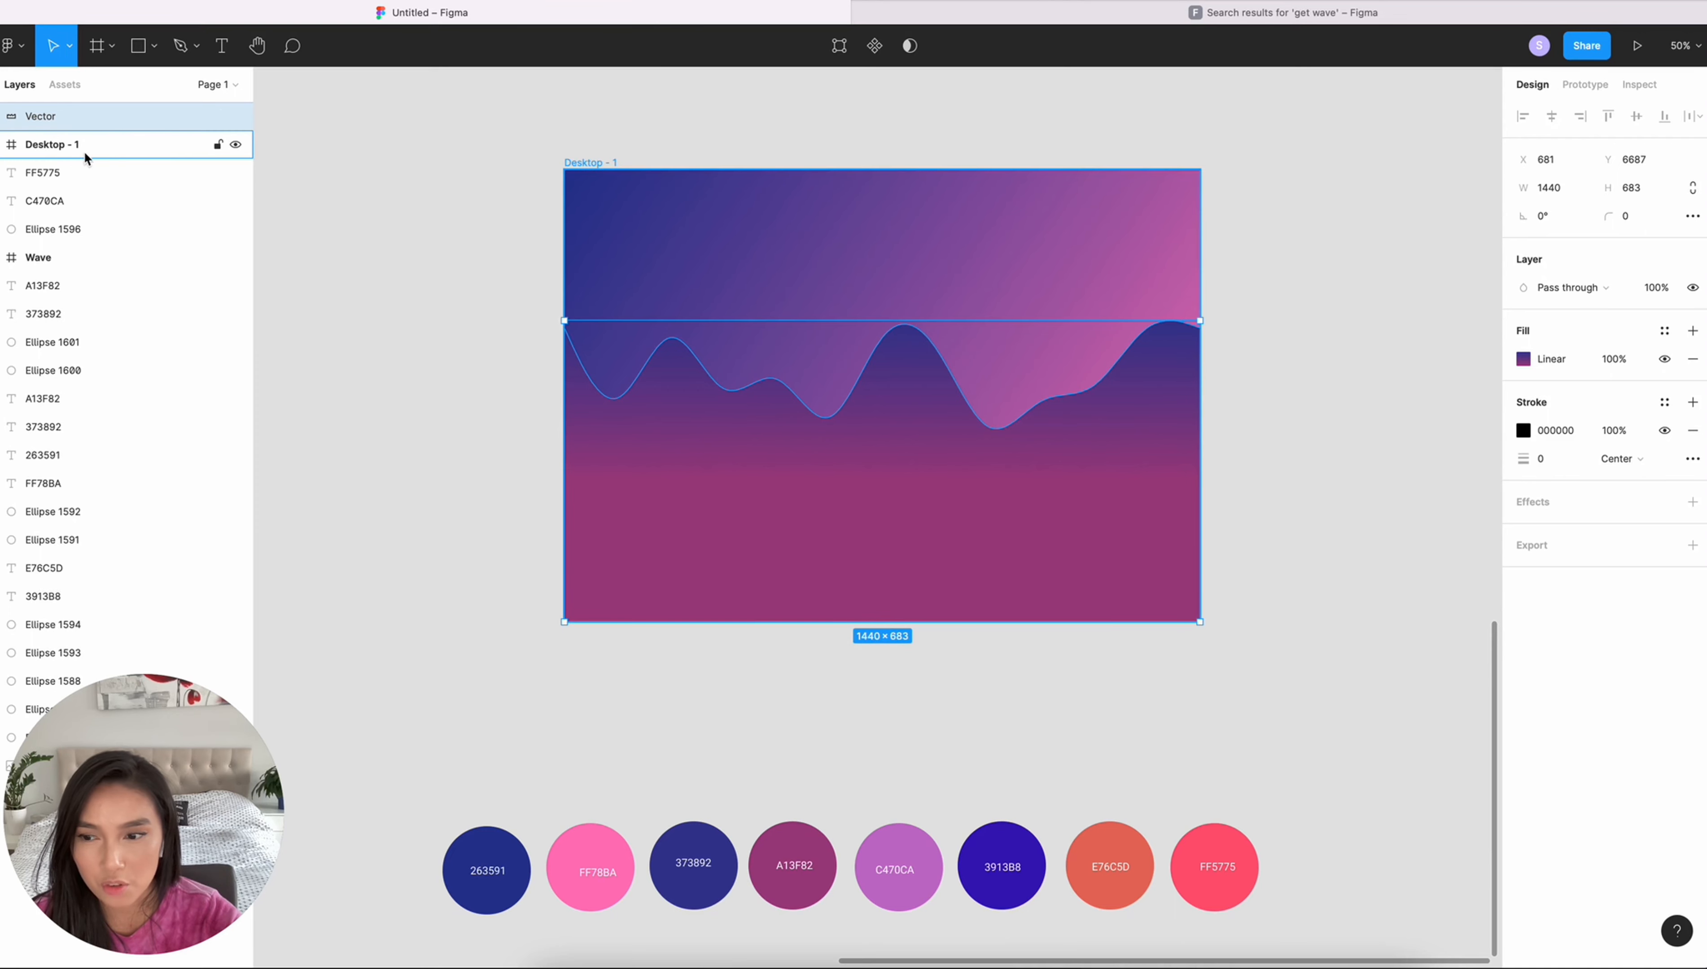
- Move the wave vector inside the Desktop - 1 frame and rename the frame as Wave
drag(38, 115, 76, 153)
double_click(93, 116)
text(W)
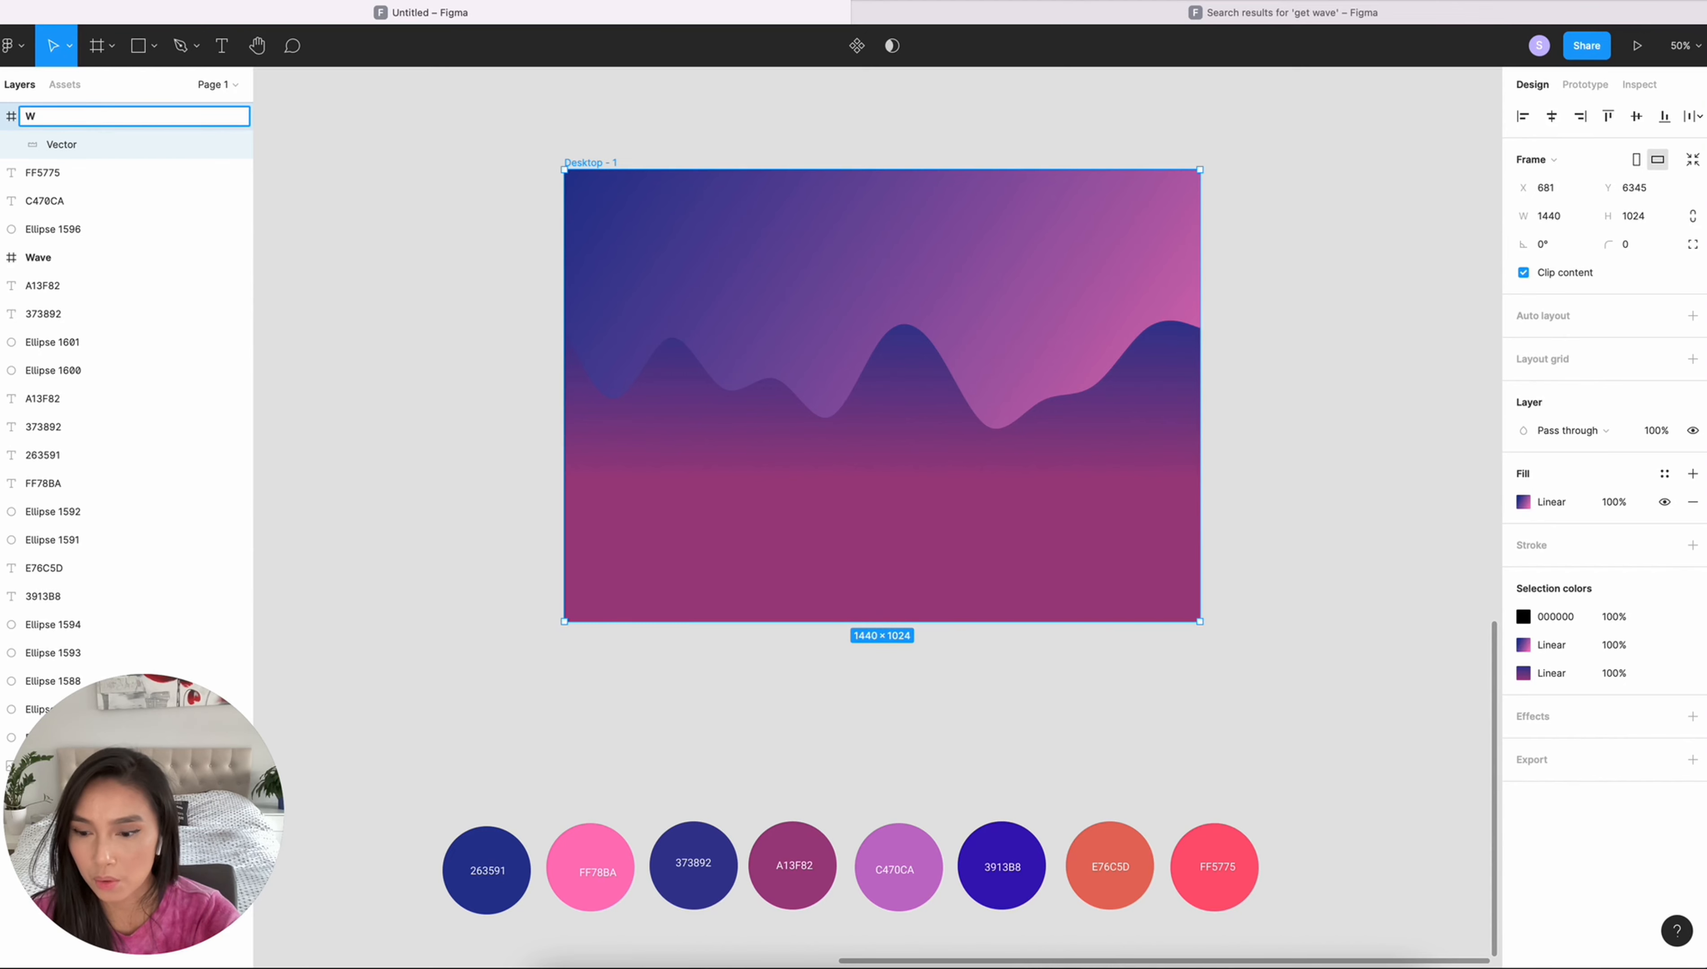
text(ave)
key(Return)
- Rename the wave vector inside the frame as Wave 1
click(434, 353)
click(671, 473)
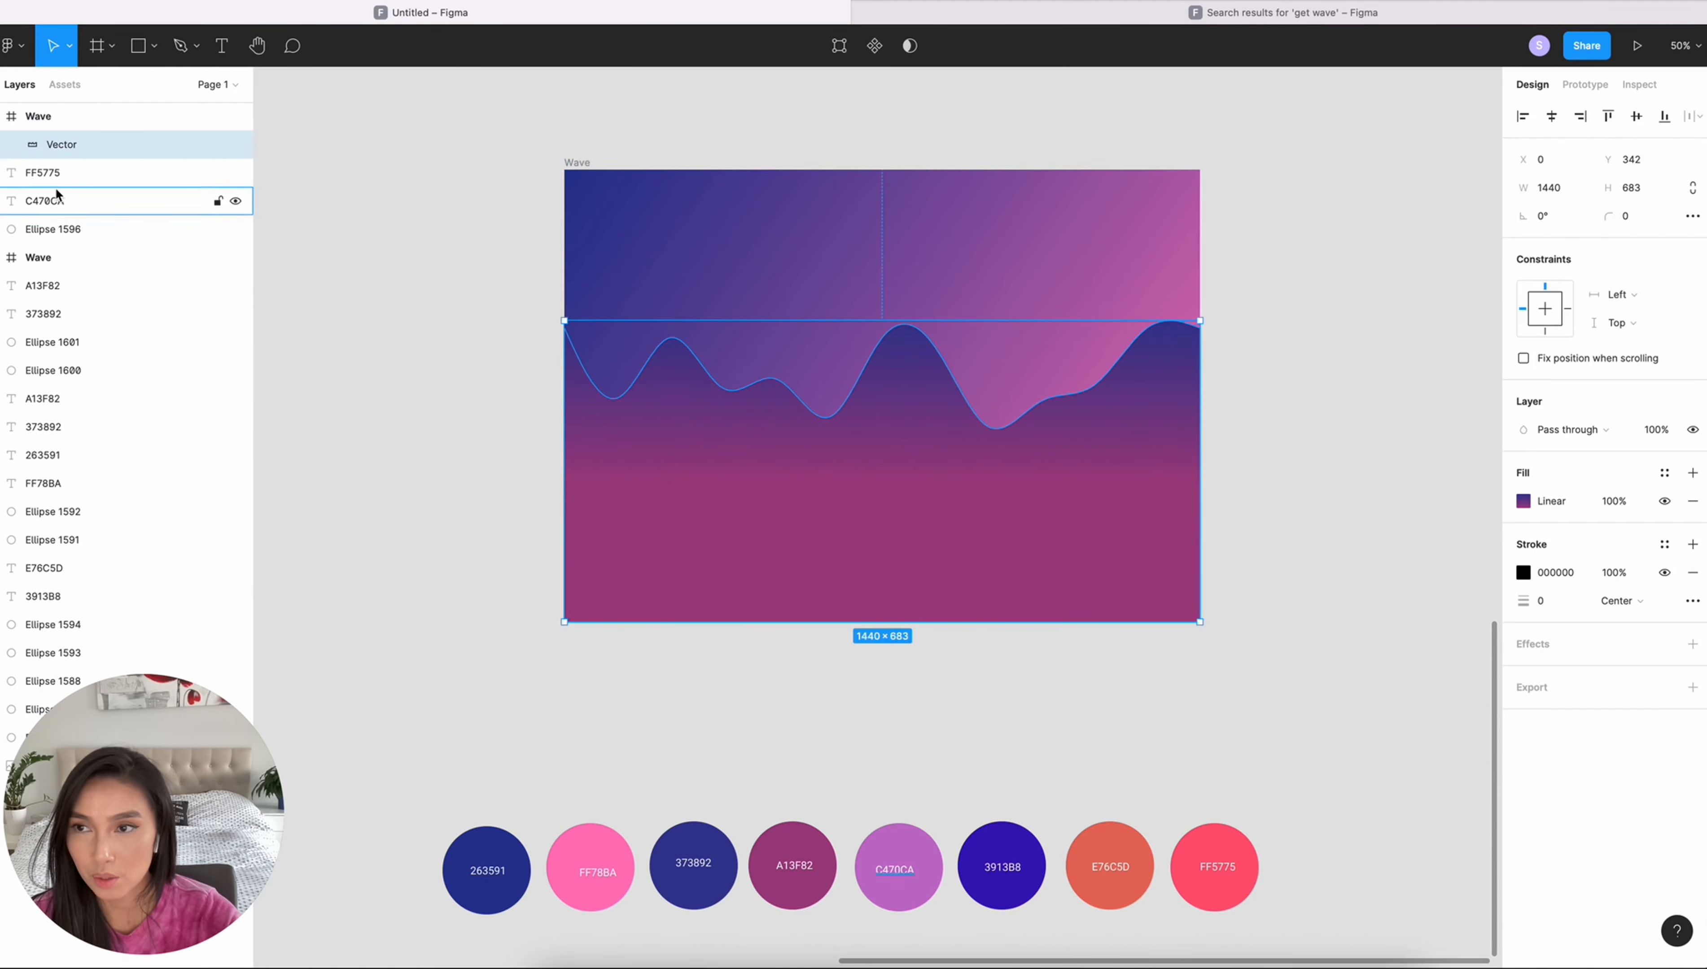
double_click(63, 145)
text(Wave 1)
click(1111, 651)
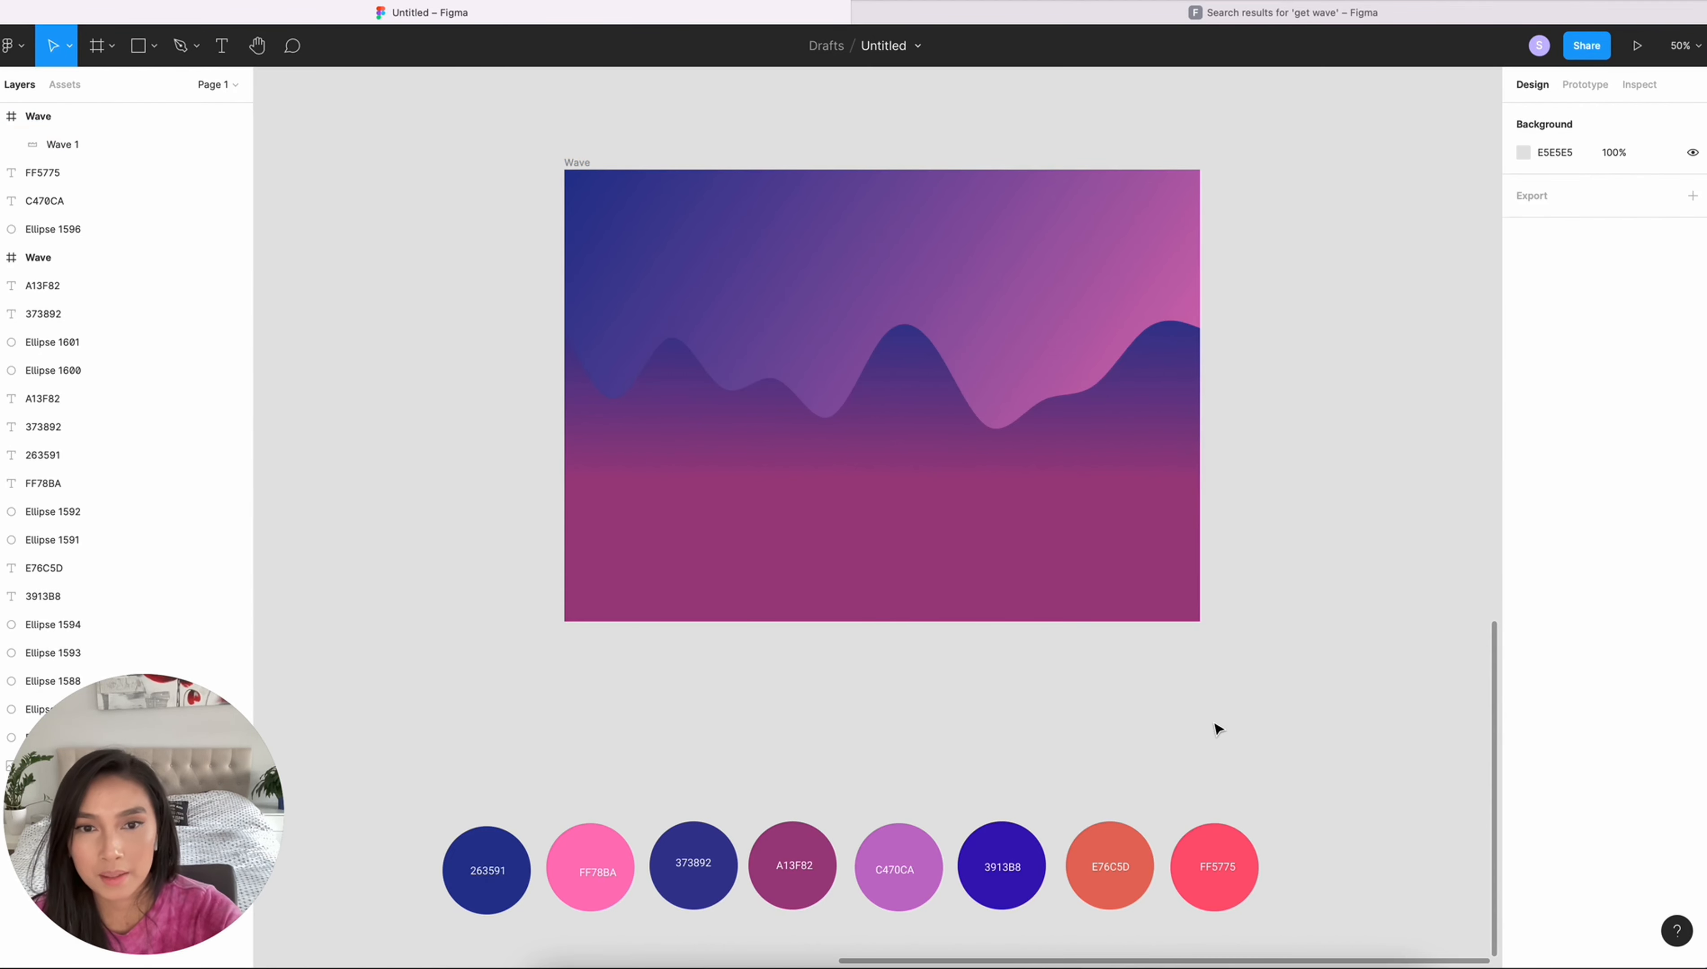
- Extend the Wave 1 gradient's end point down to the lower edge of the shape
click(1144, 576)
click(1524, 501)
drag(884, 486, 883, 635)
click(1490, 446)
click(1324, 600)
scroll(1324, 600, down, 1)
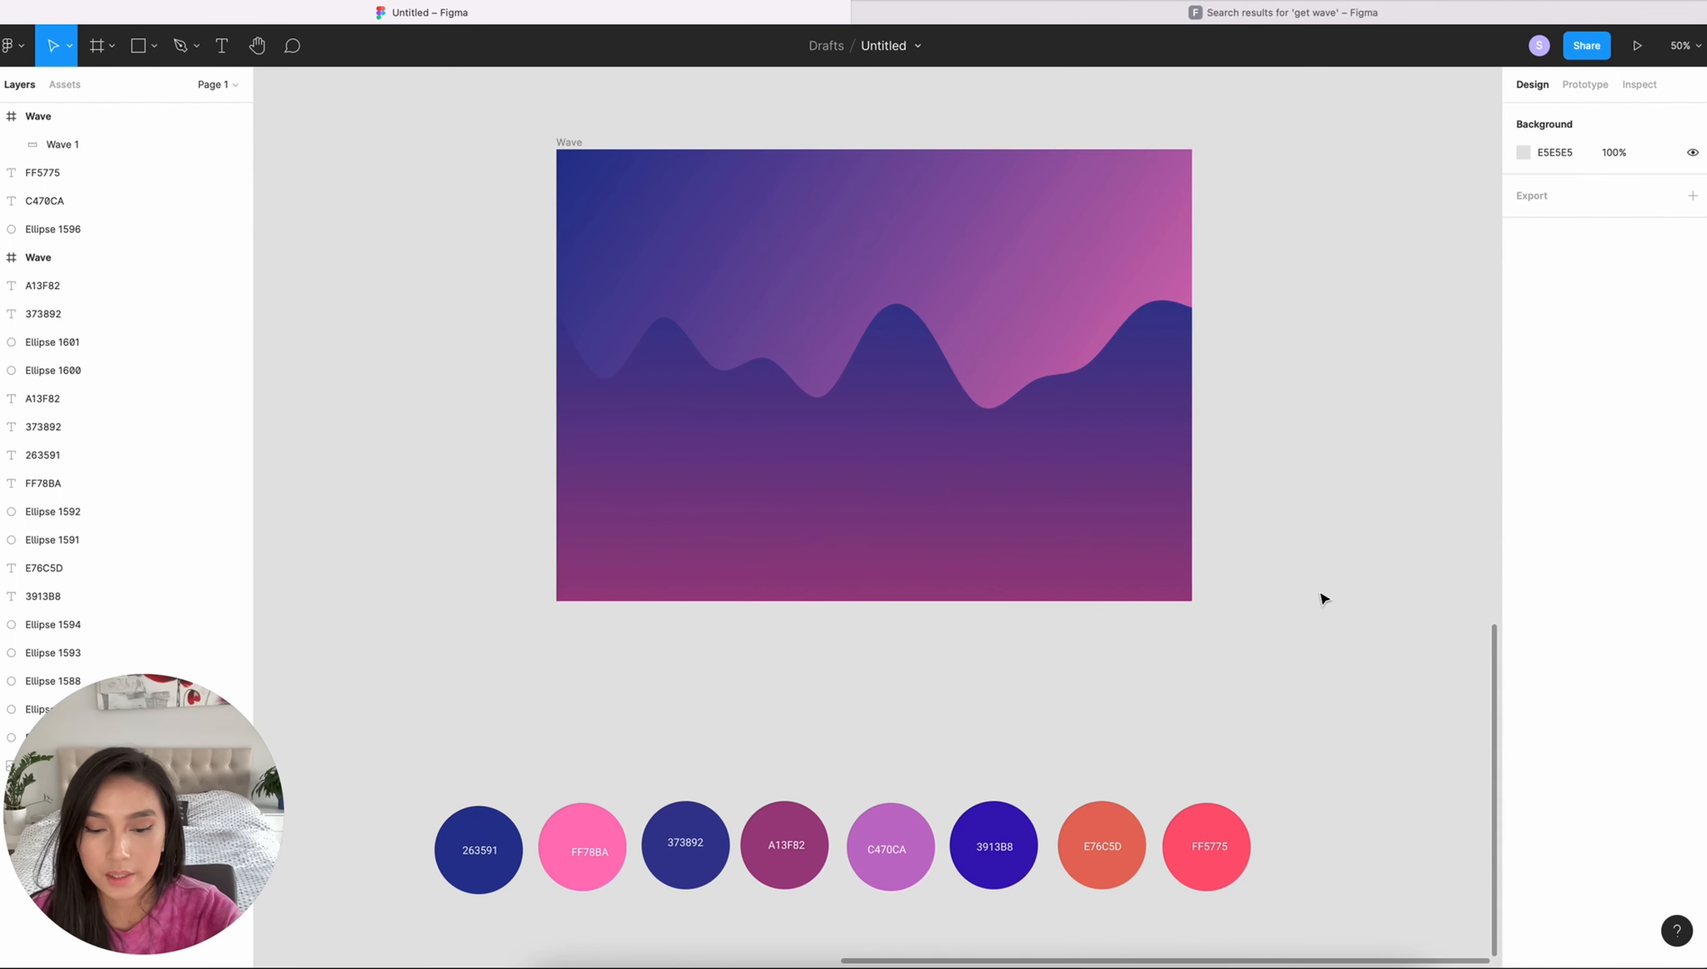
- Draw a closed zigzag shape with the Pen tool across the lower half of the Wave frame, extending past its bottom edge
click(1151, 528)
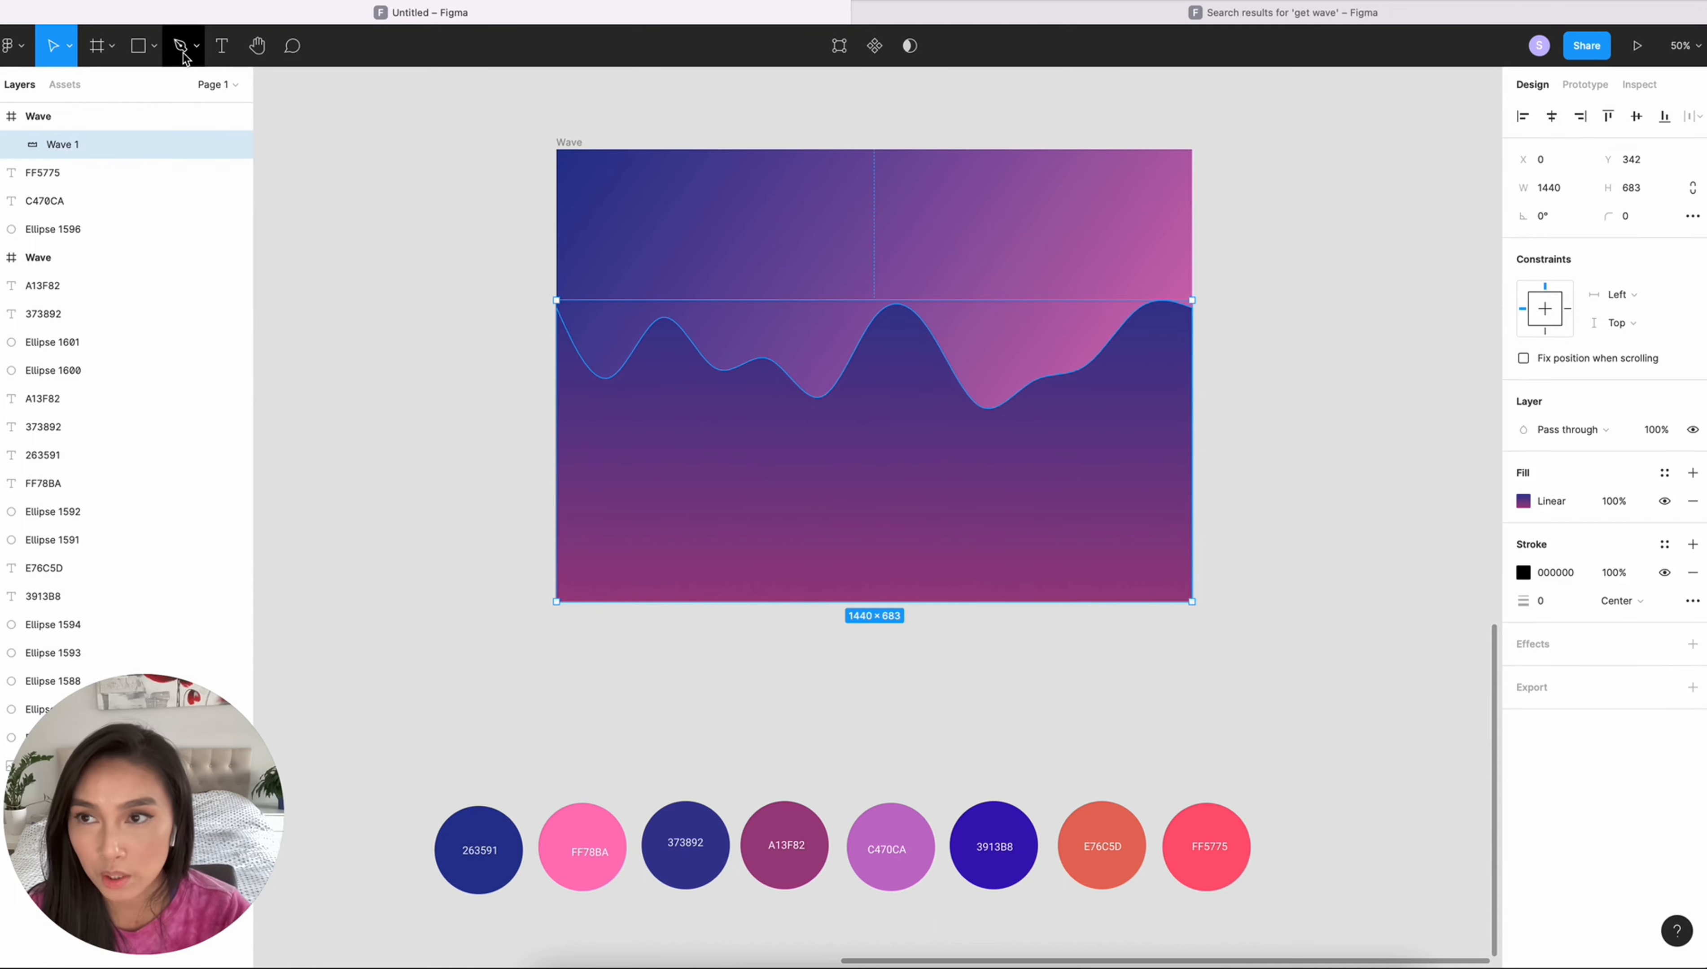
click(182, 46)
click(196, 46)
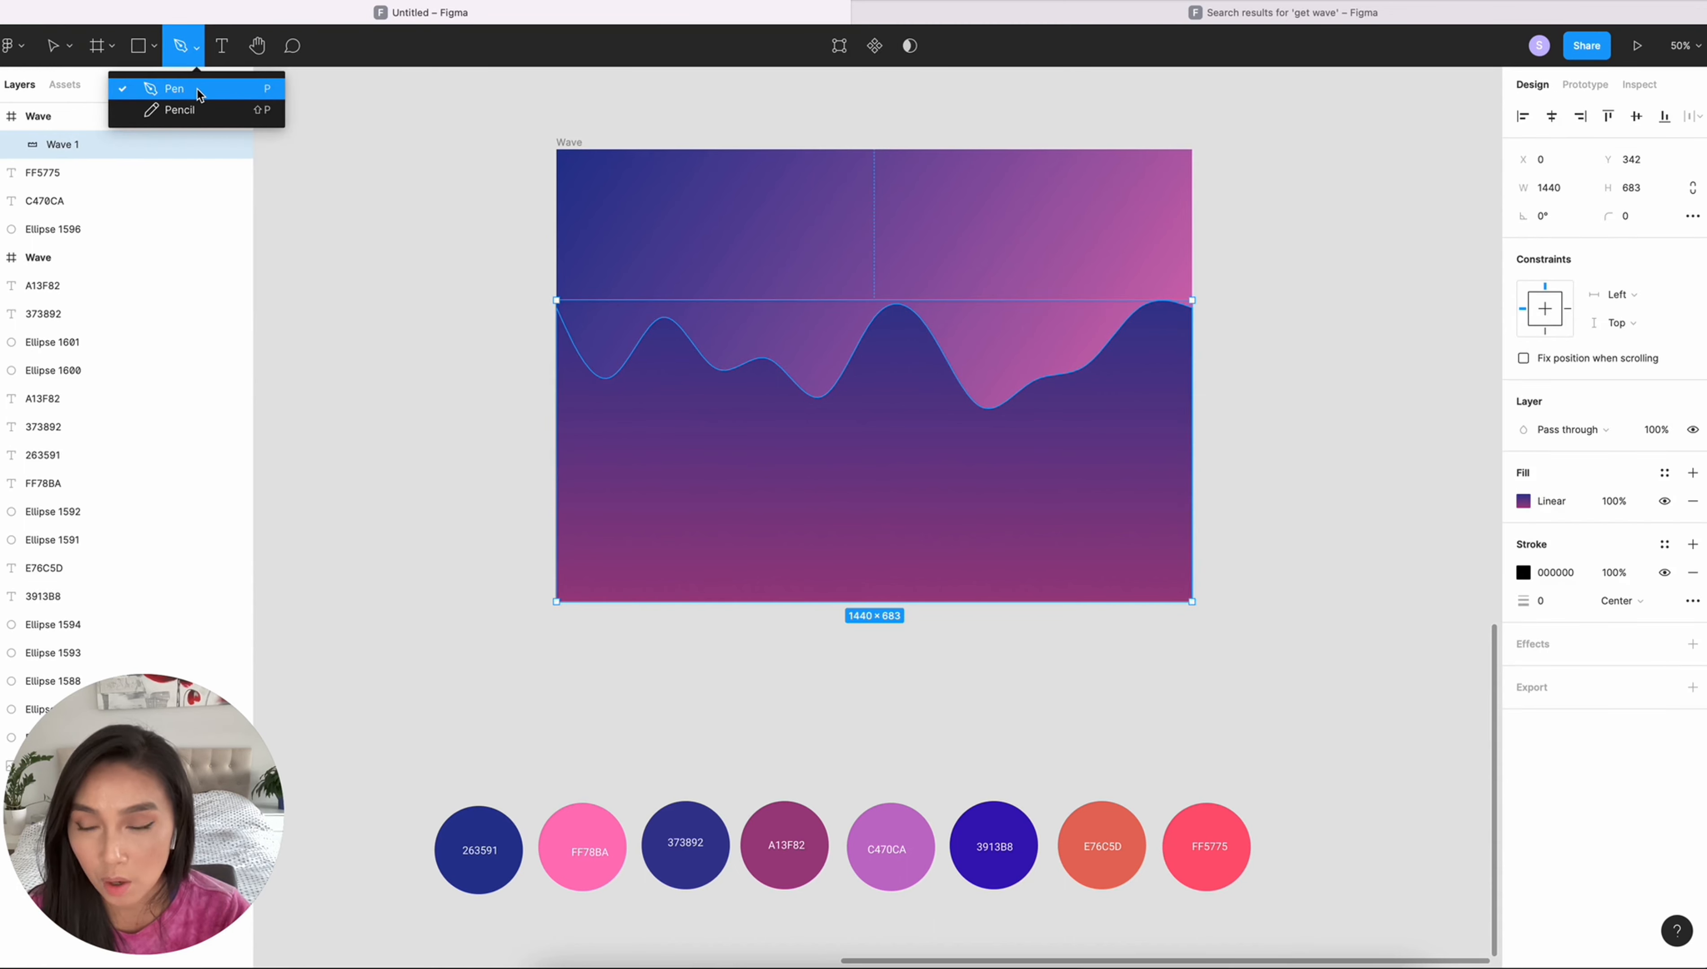
click(270, 96)
click(557, 411)
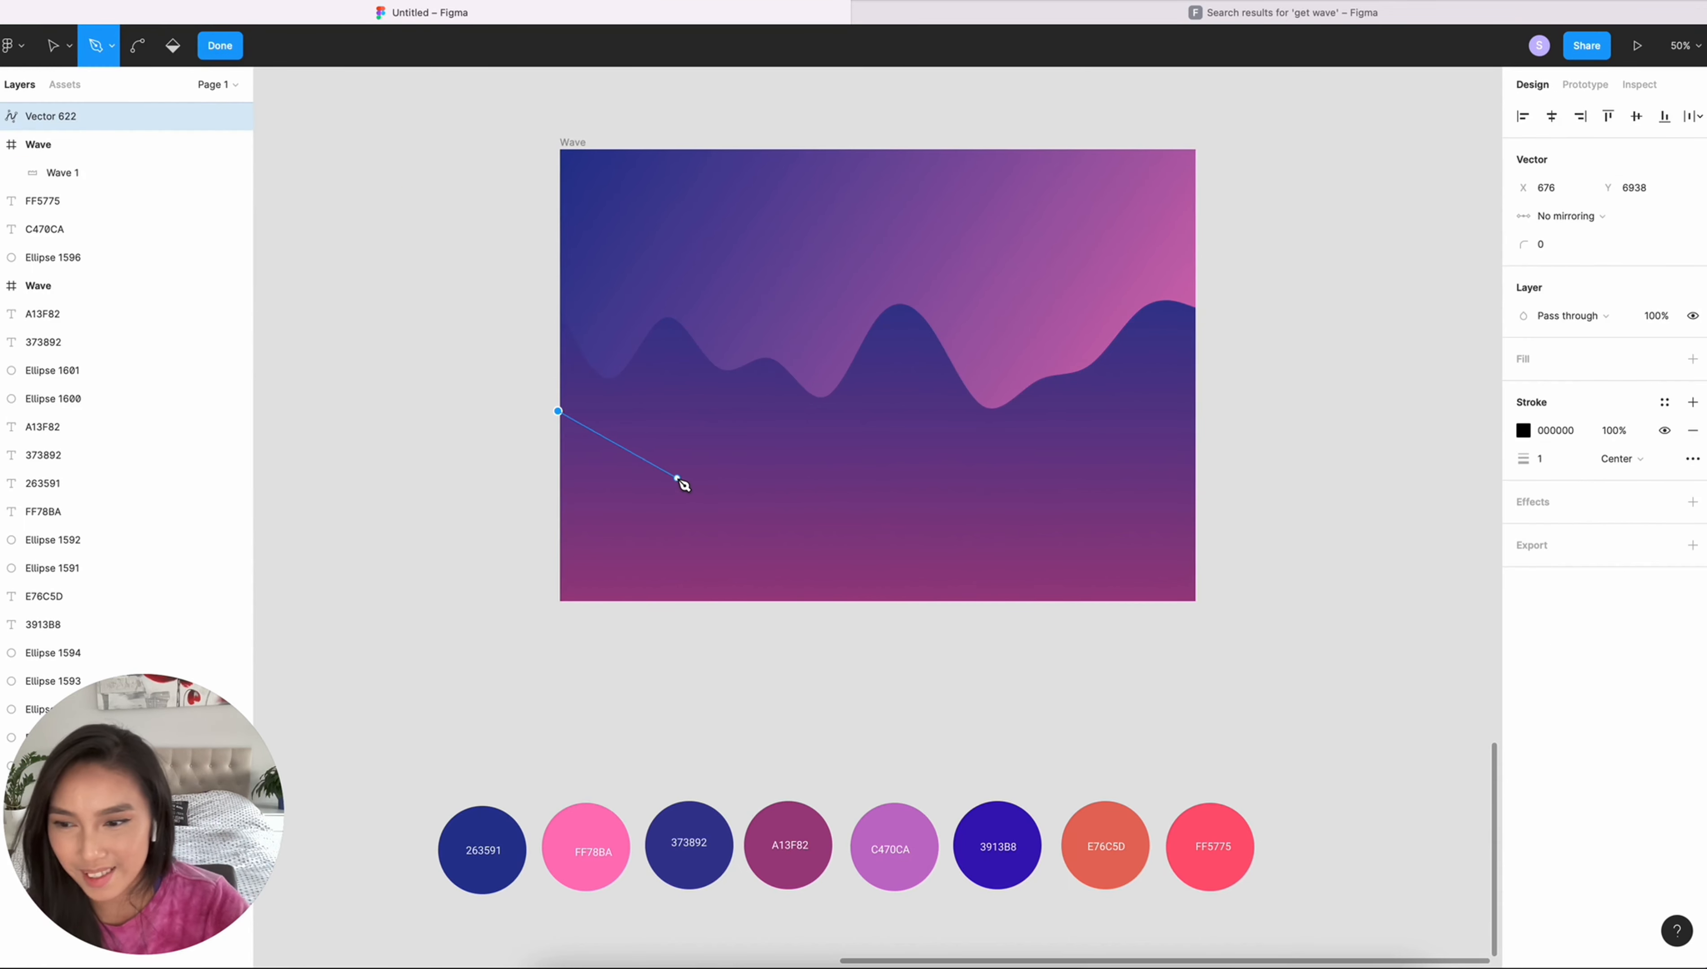
click(677, 478)
click(767, 448)
click(878, 508)
click(990, 442)
click(1054, 477)
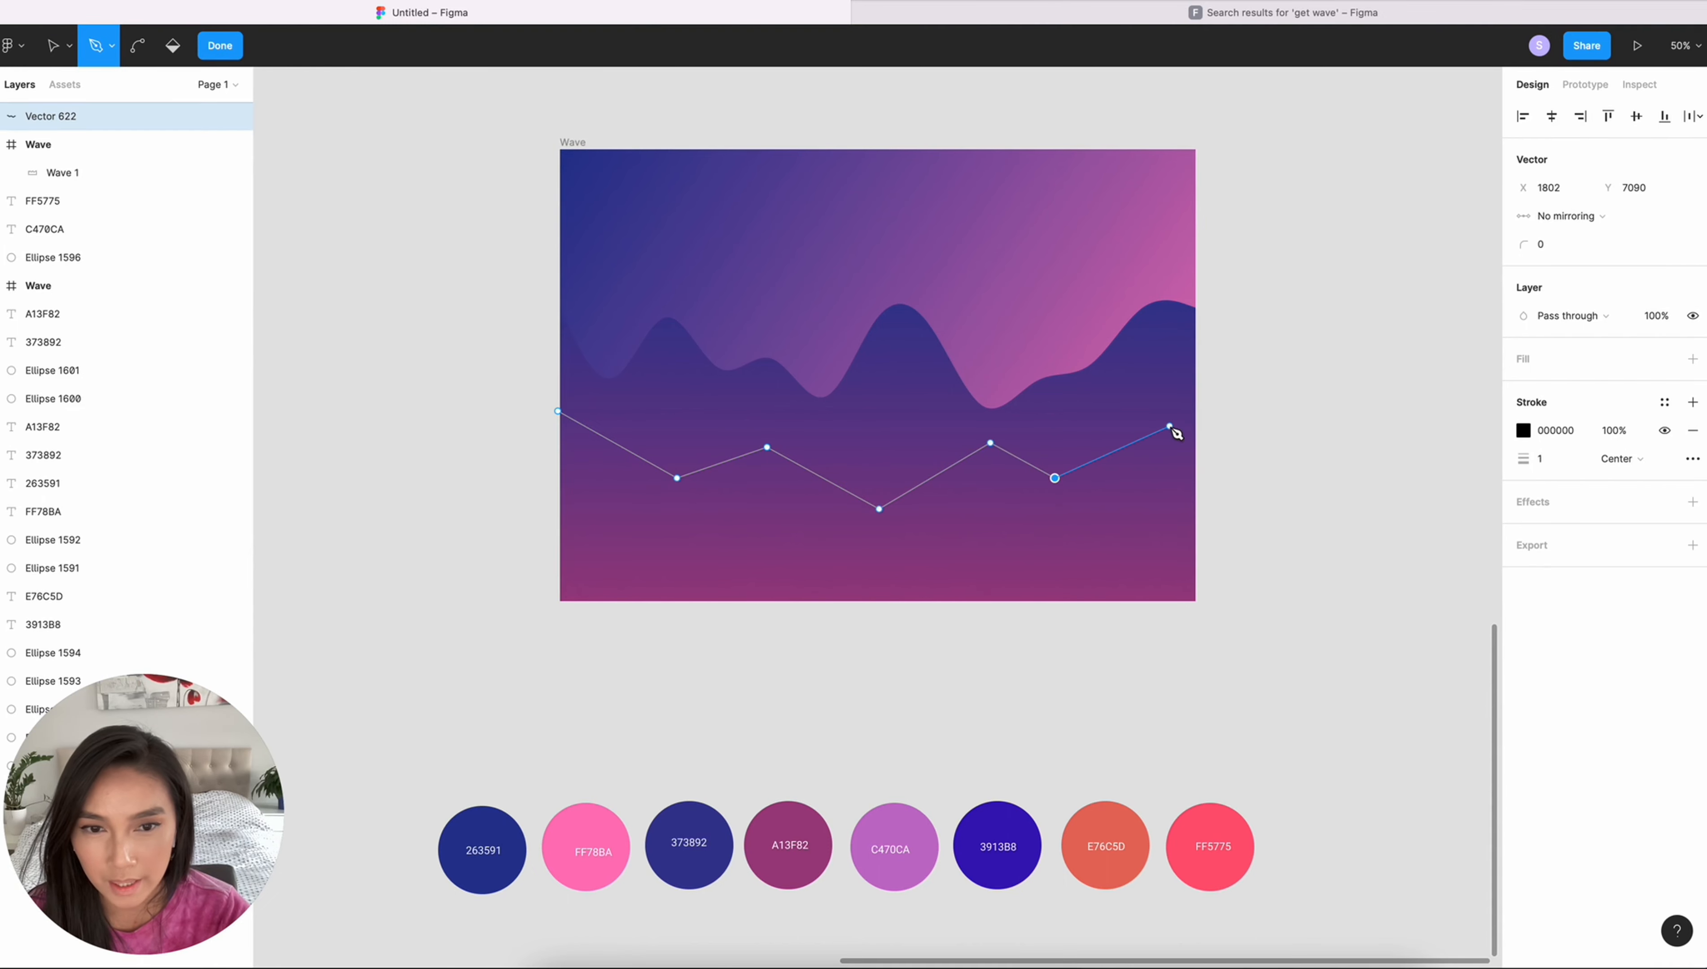
click(1163, 429)
click(1194, 478)
click(1202, 627)
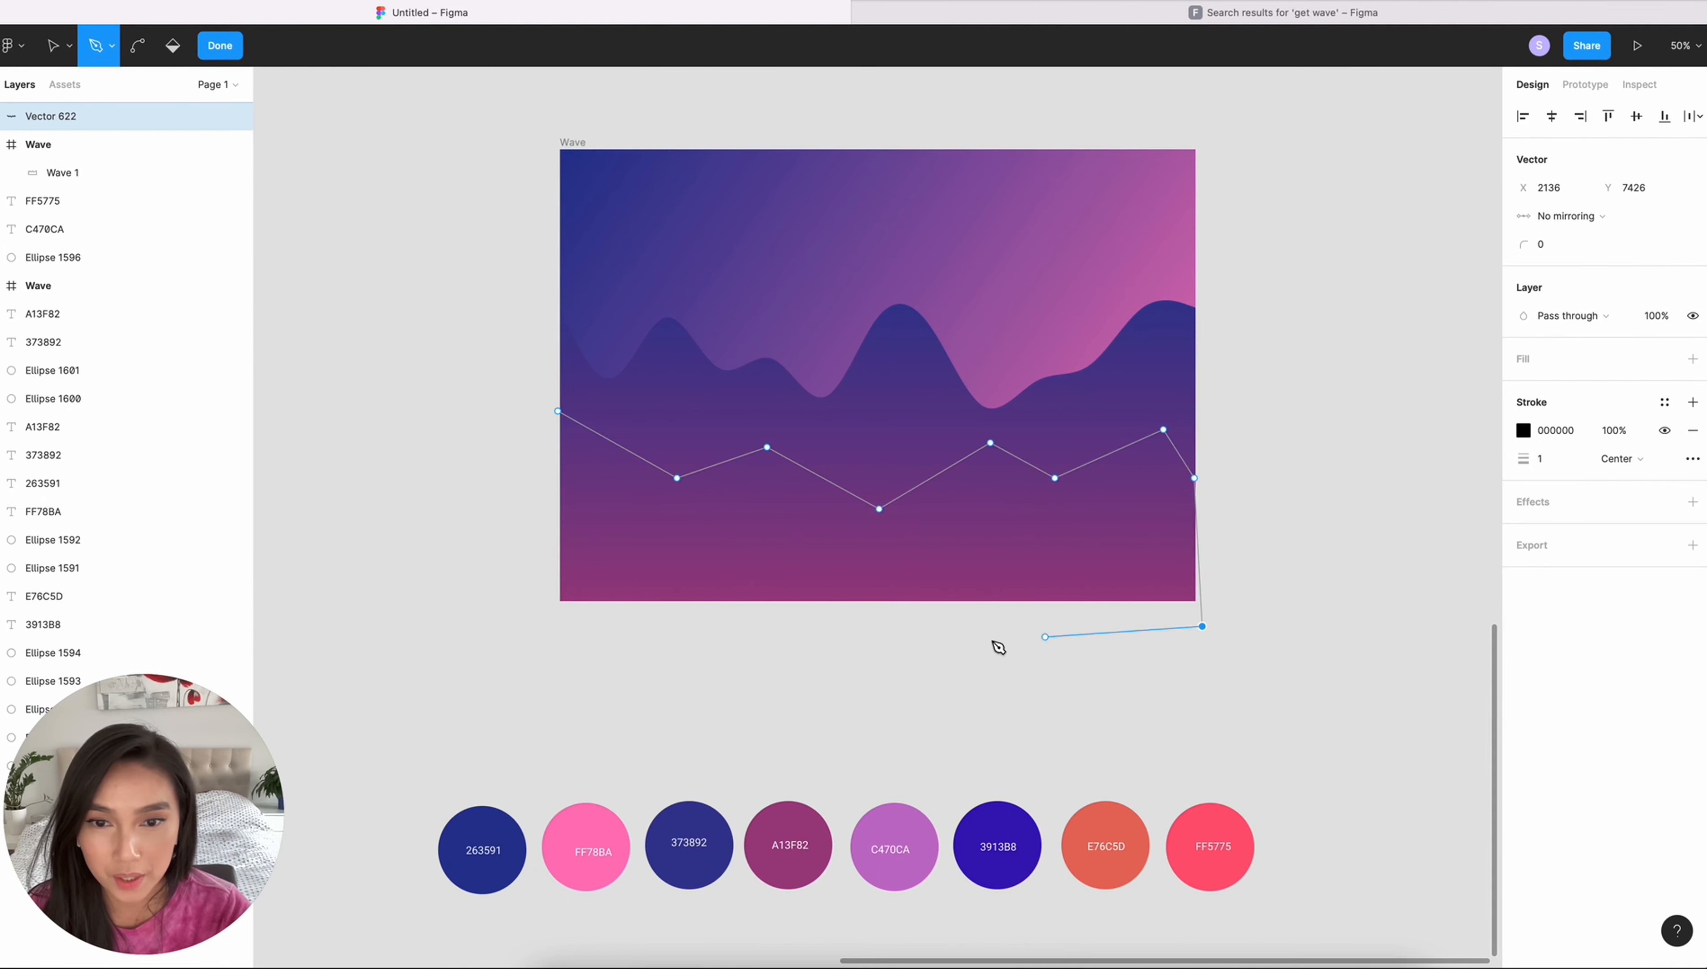
click(503, 626)
click(557, 410)
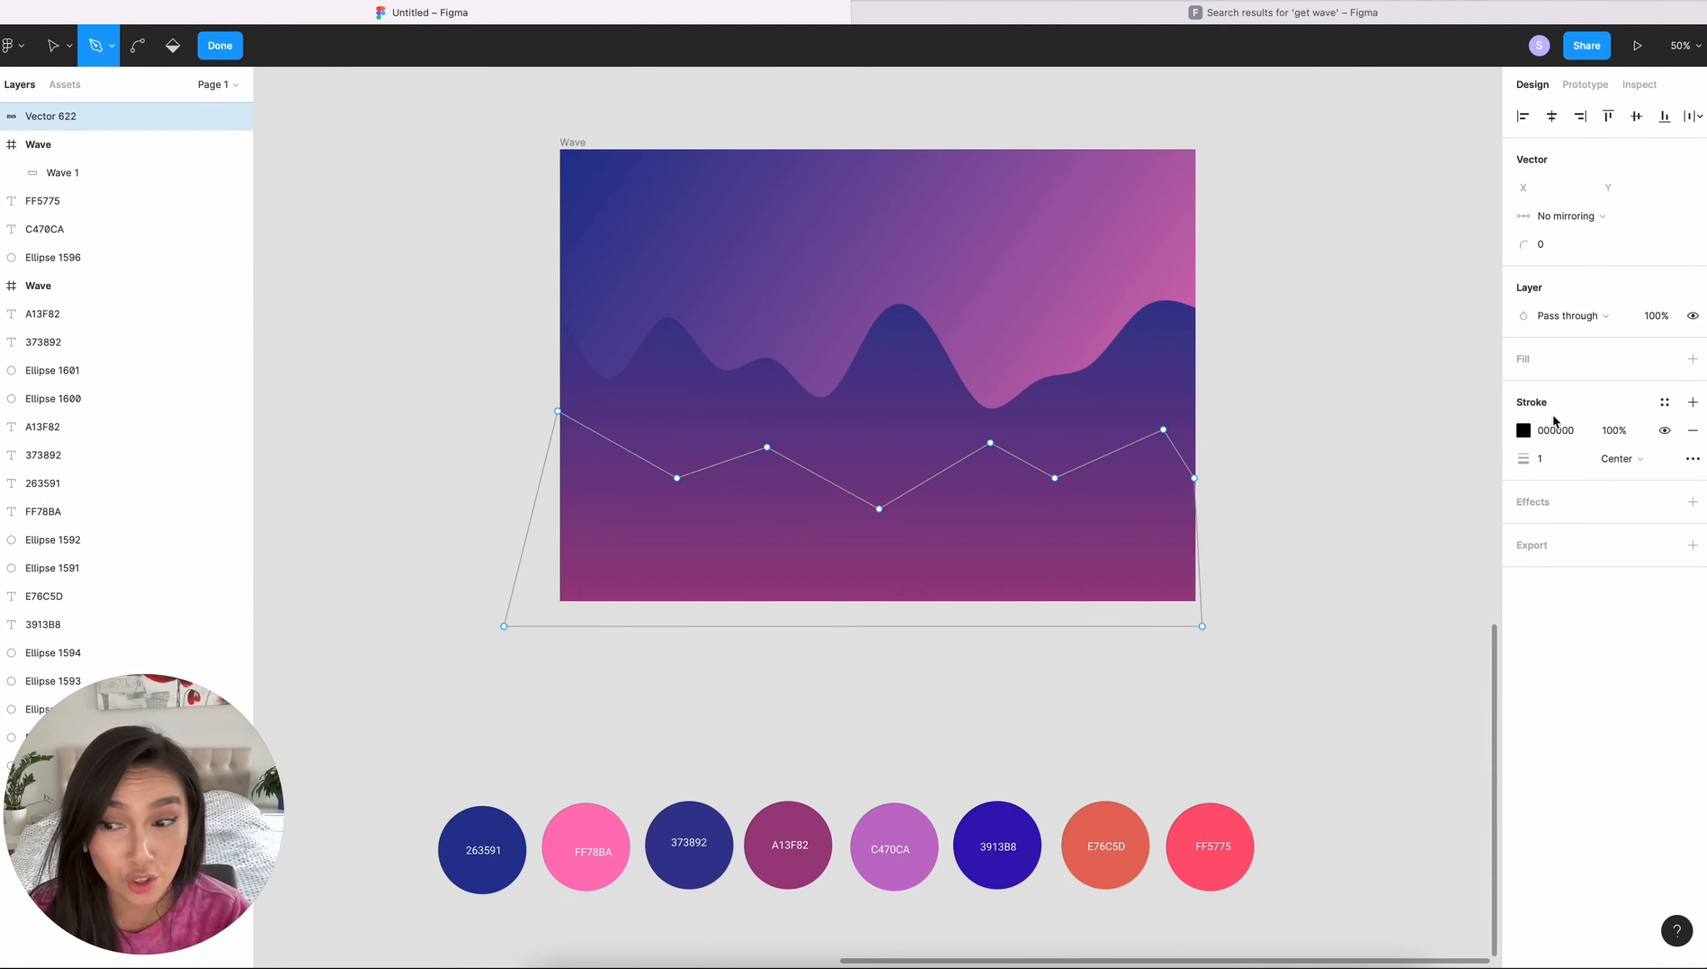
- Replace the zigzag shape's stroke with a C4C4C4 fill and curve its points into smooth waves with the Bend tool
click(1693, 432)
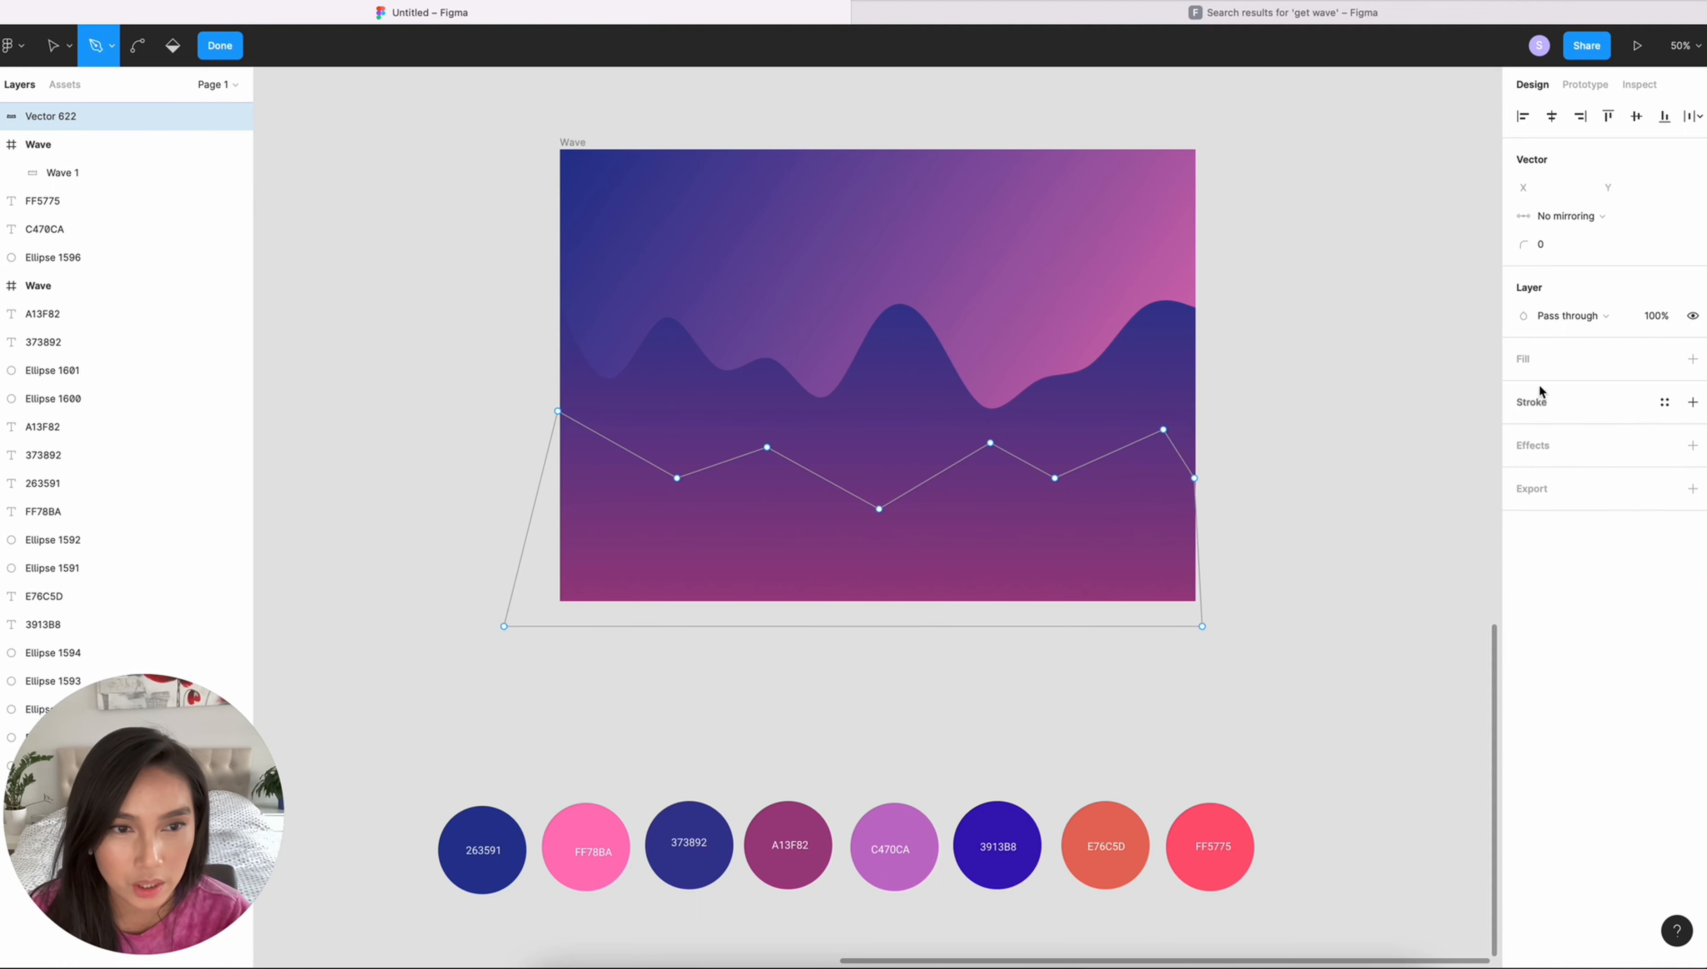
click(1692, 359)
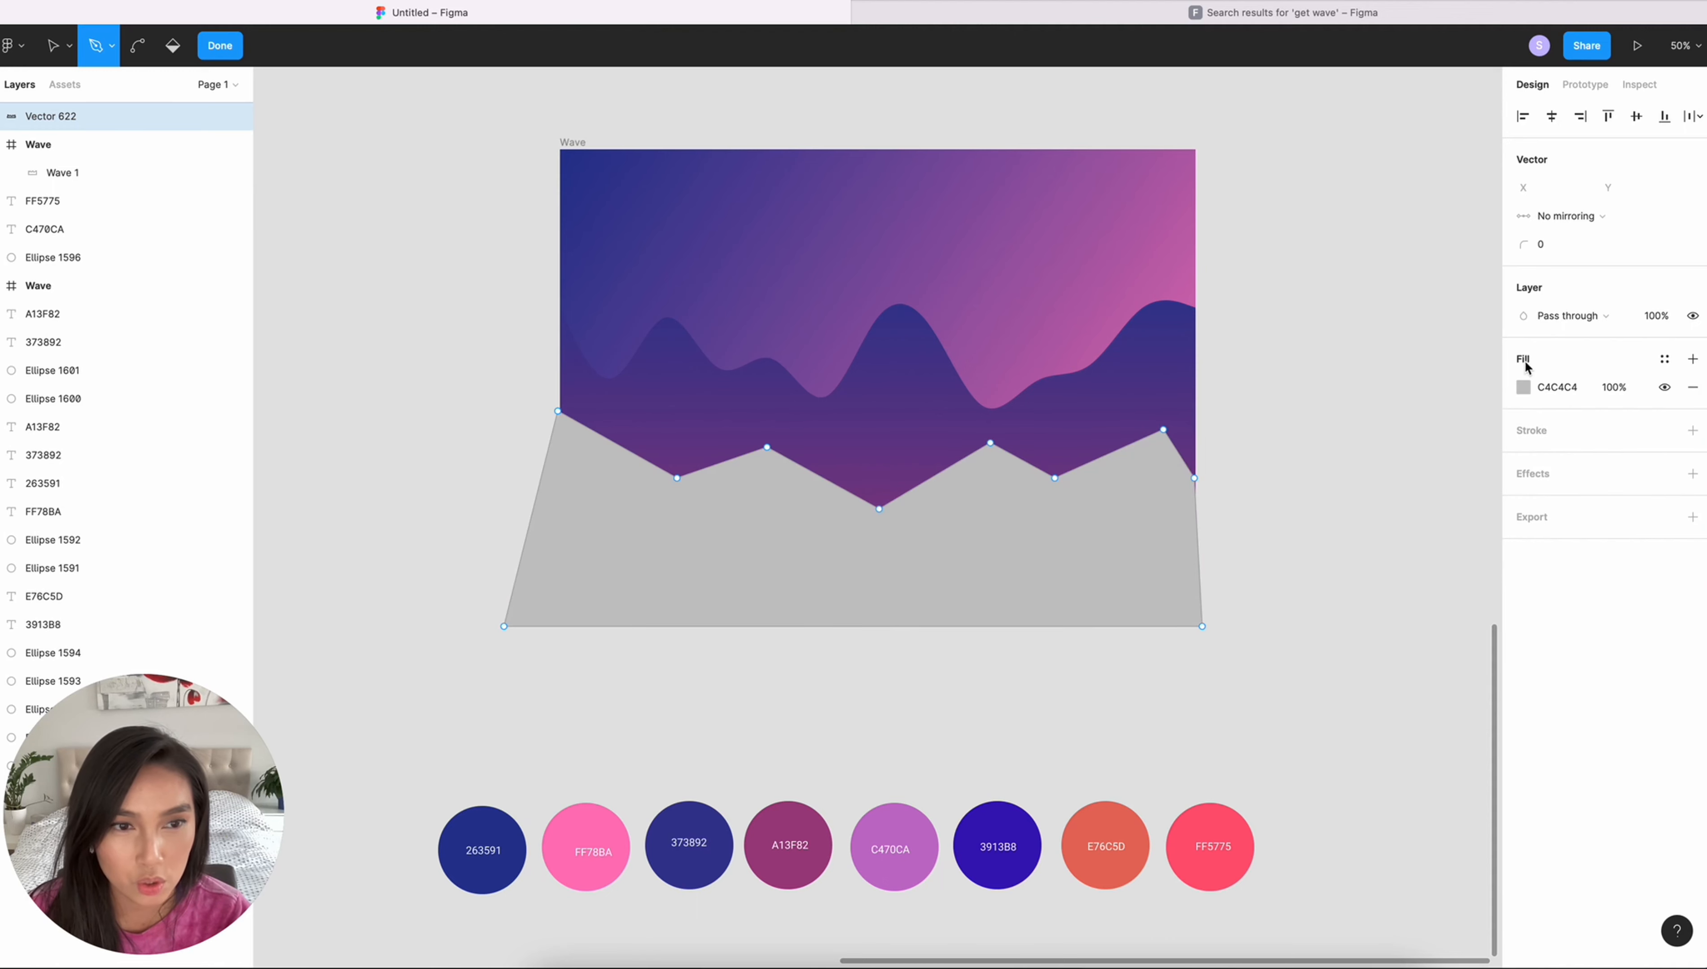
click(137, 57)
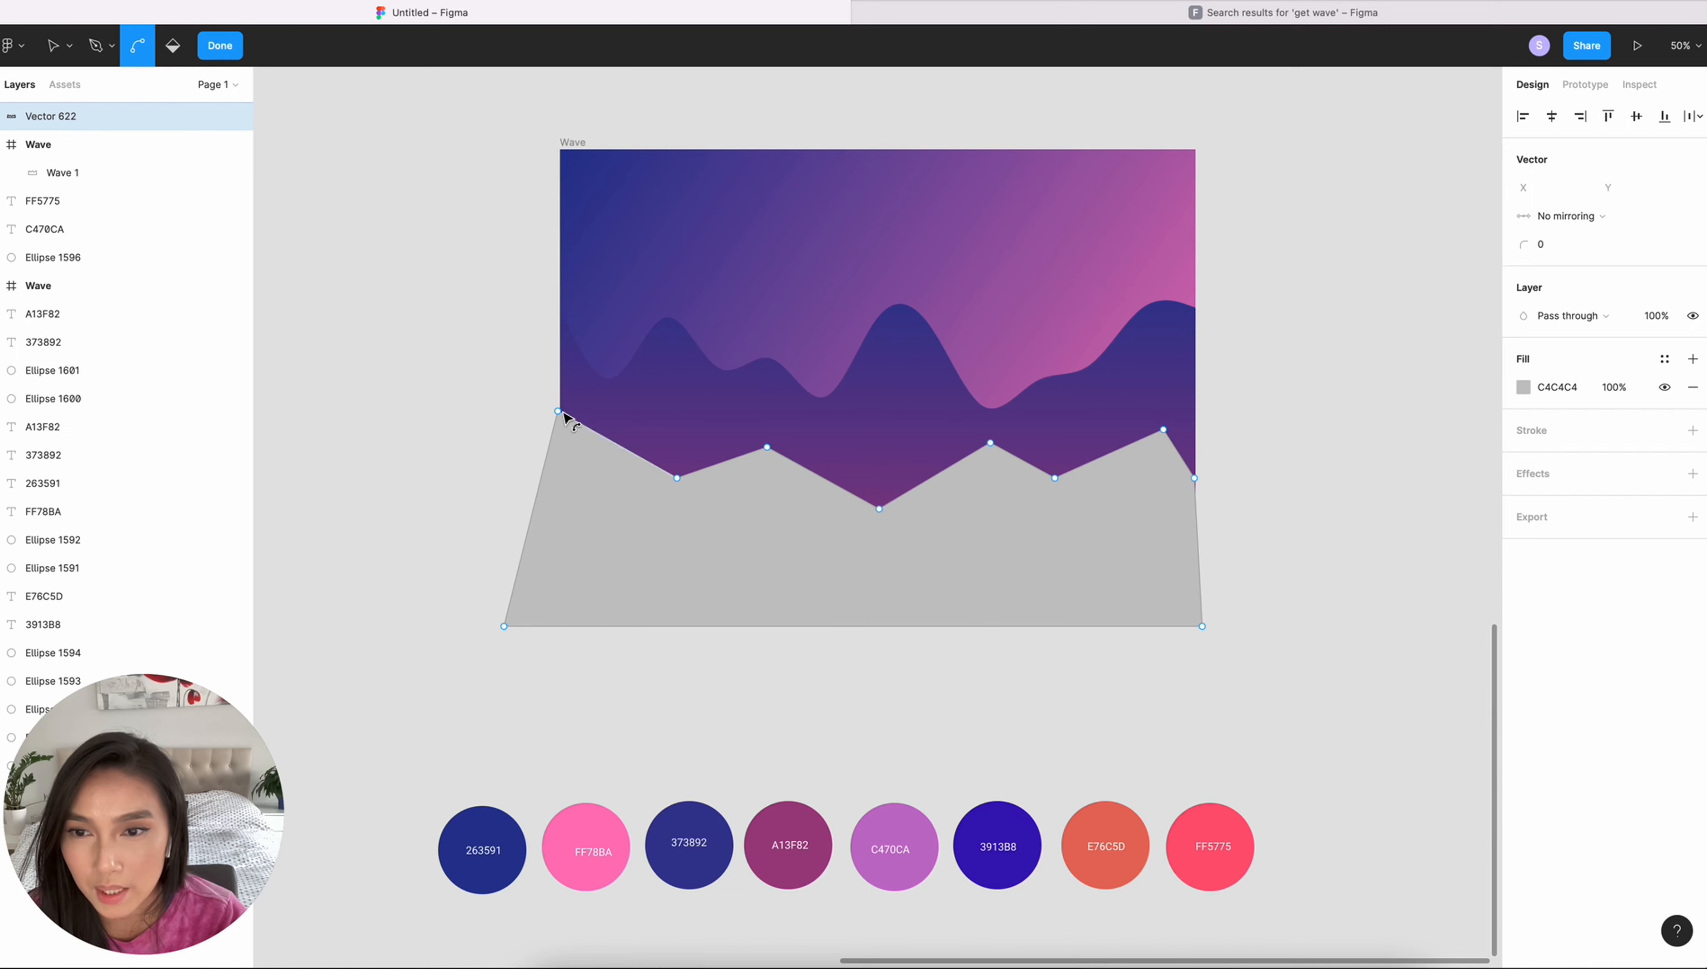
drag(557, 410, 472, 420)
drag(766, 448, 817, 447)
drag(880, 508, 933, 508)
drag(990, 444, 1039, 452)
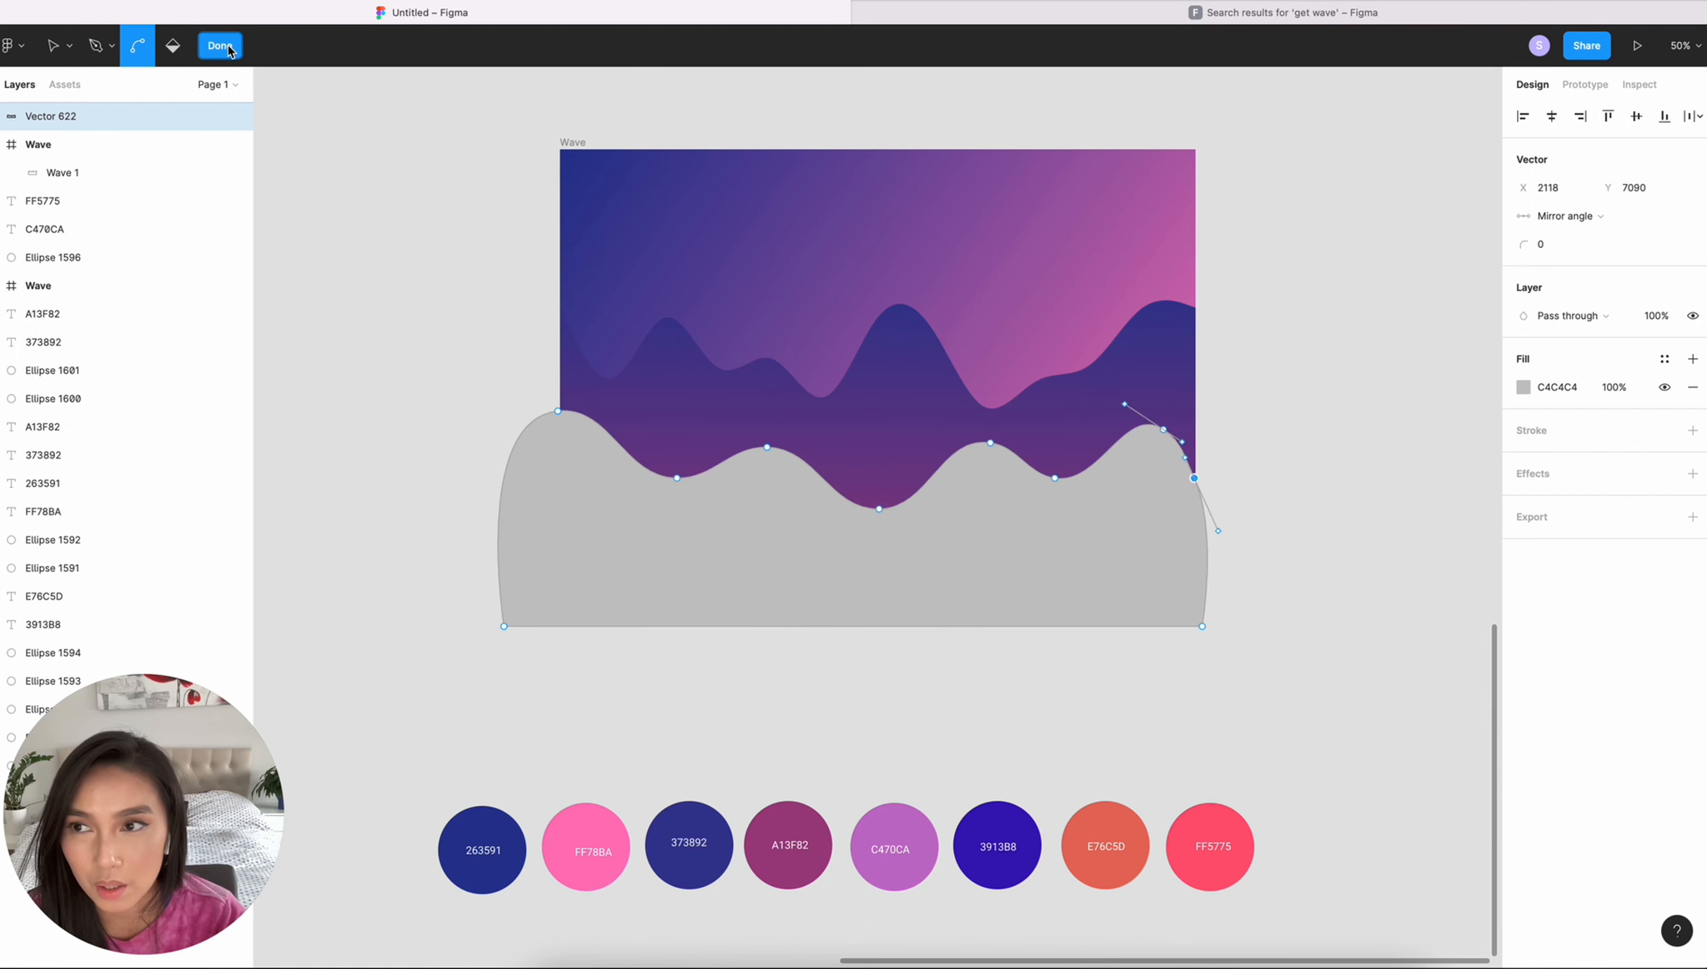
click(229, 47)
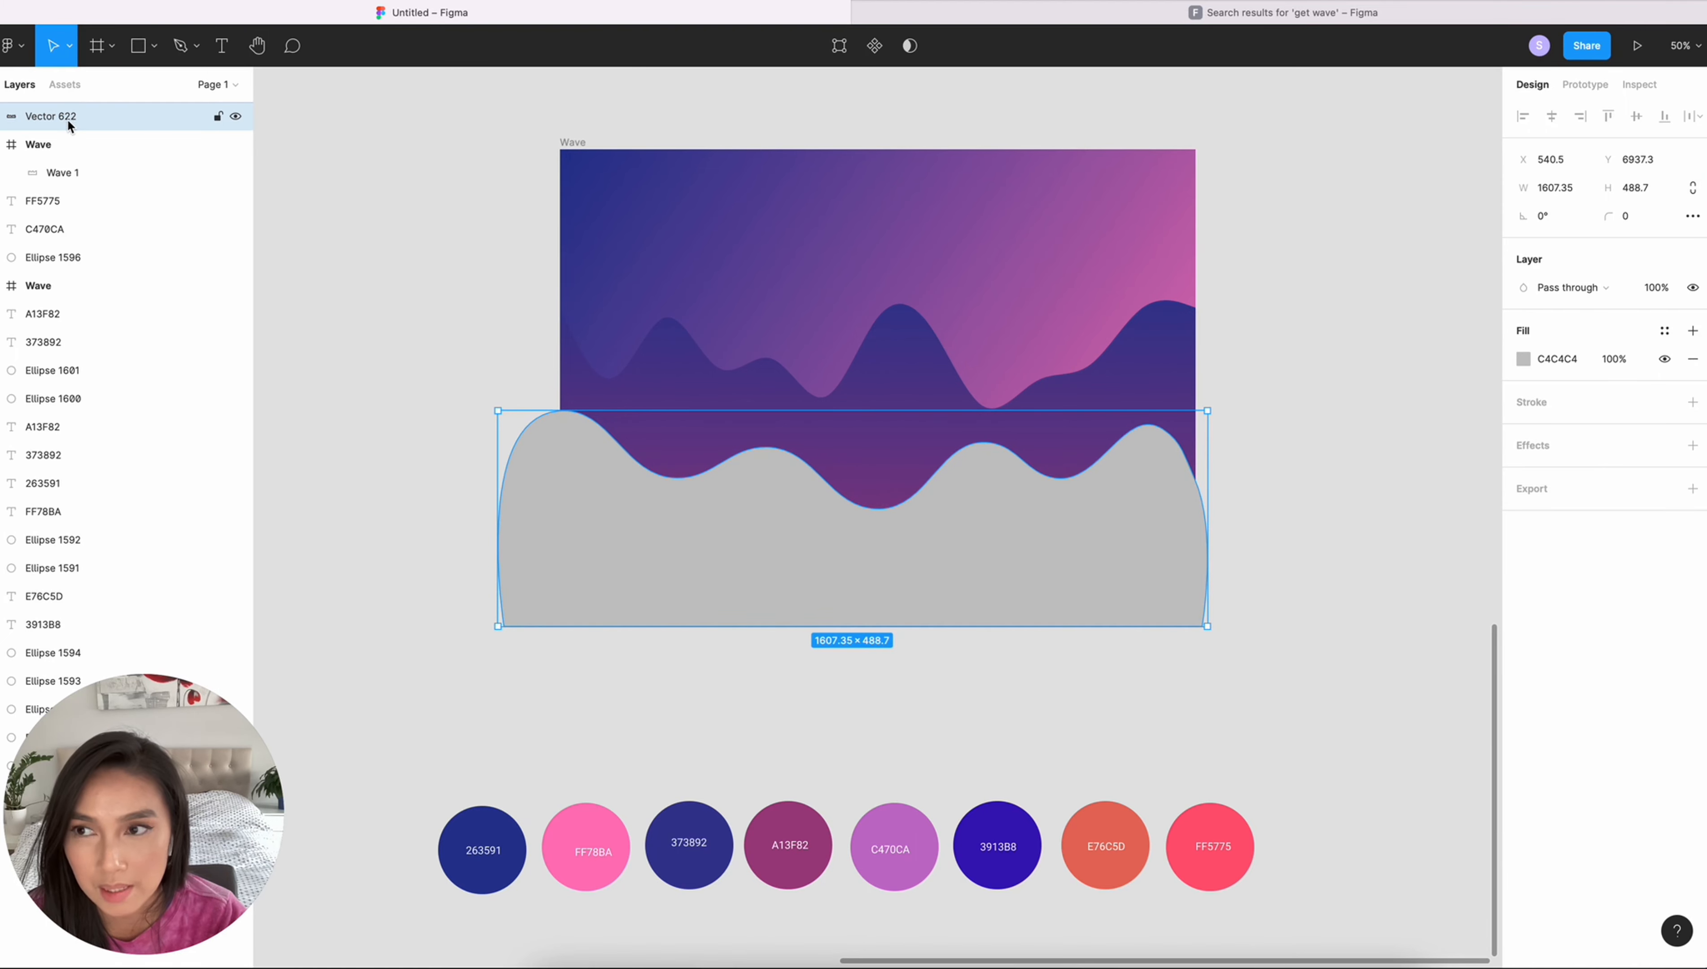
- Move the grey wave vector inside the Wave frame above Wave 1 and reshape its vector points, lowering the left end
mouse_move(67, 124)
mouse_down()
mouse_move(44, 121)
mouse_move(57, 156)
mouse_up()
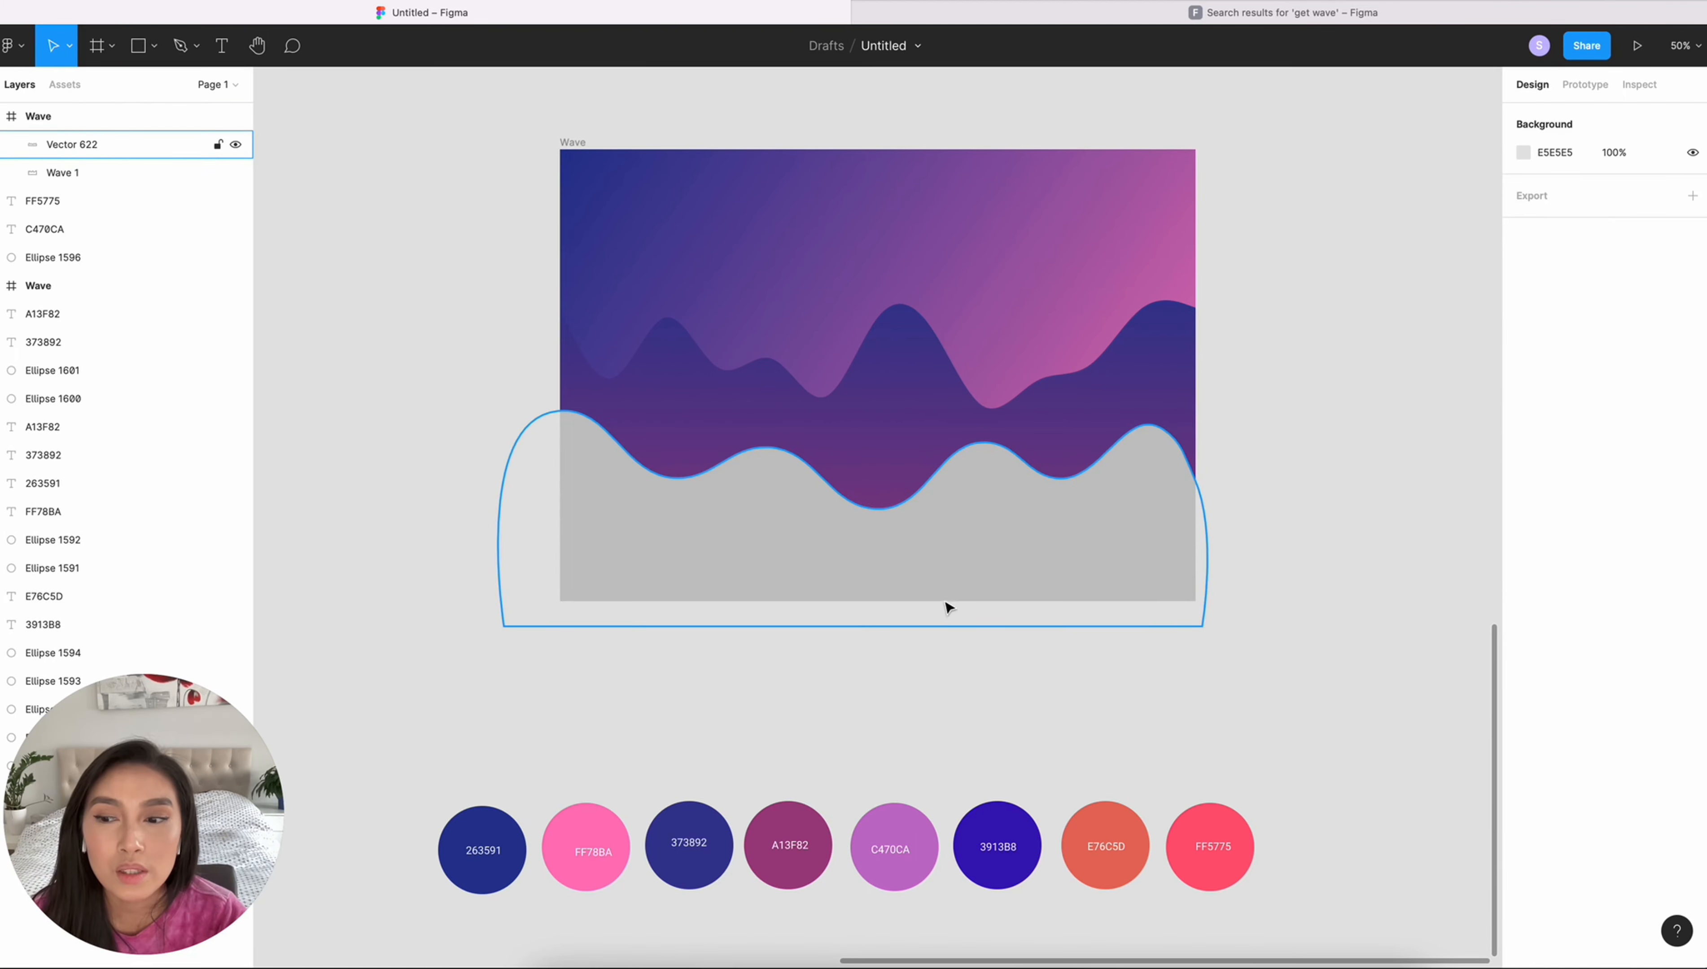
click(869, 583)
click(843, 45)
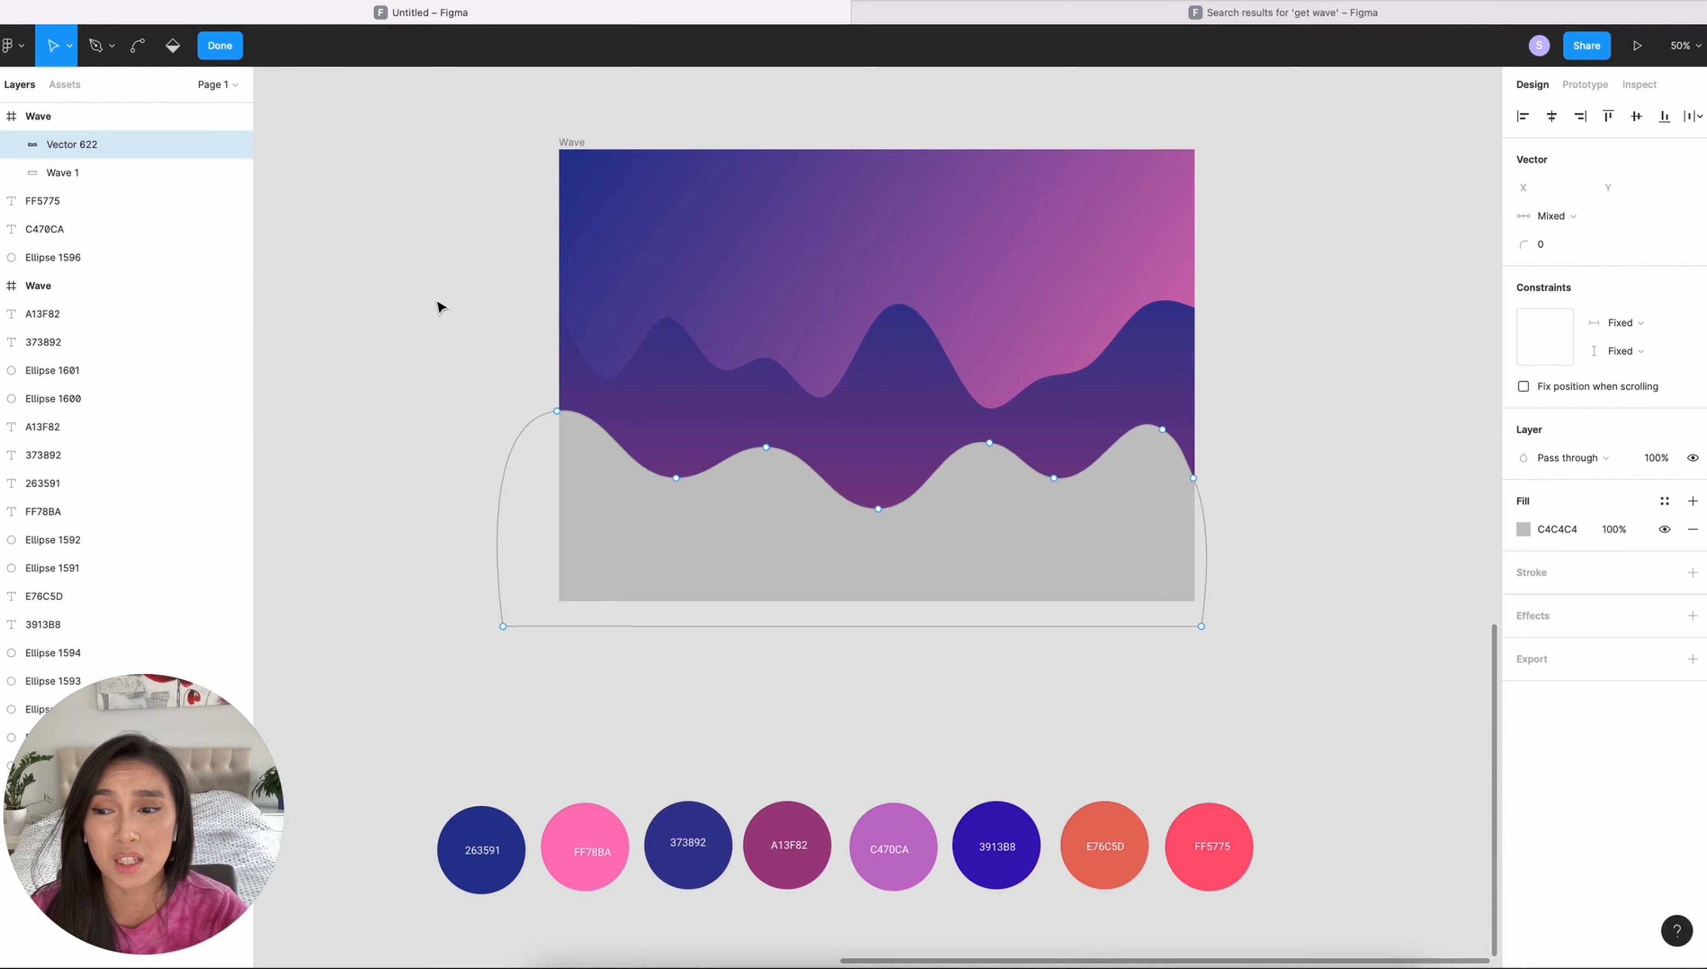
drag(557, 410, 554, 480)
drag(677, 478, 678, 453)
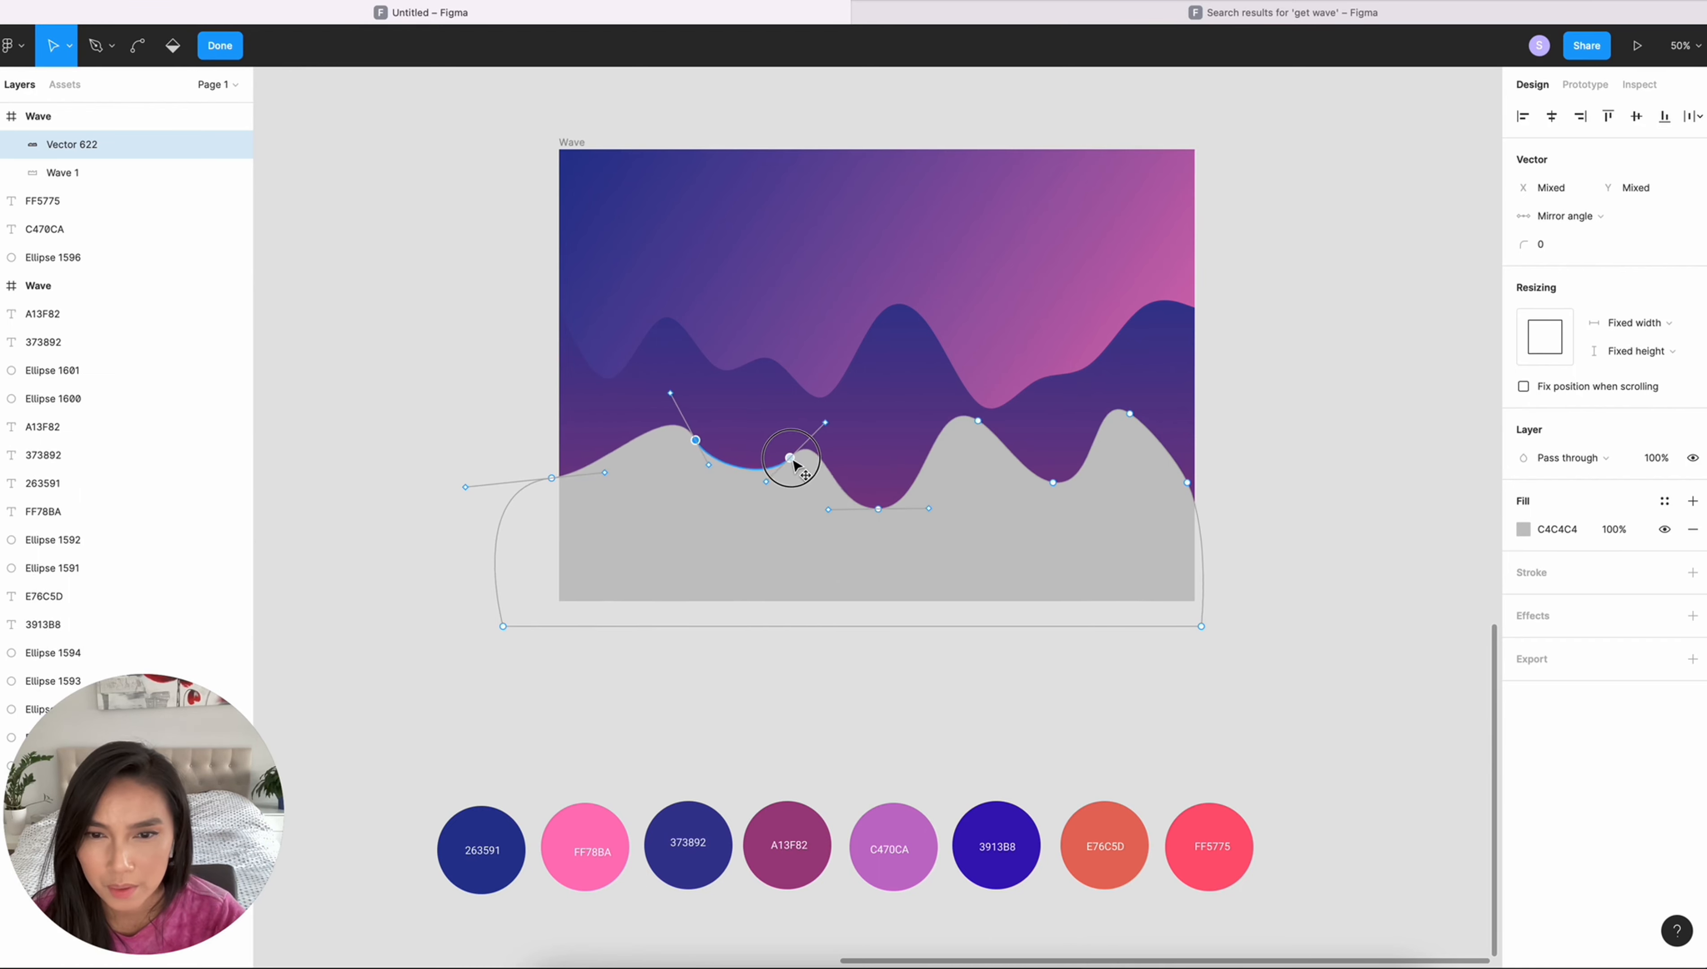
key(Escape)
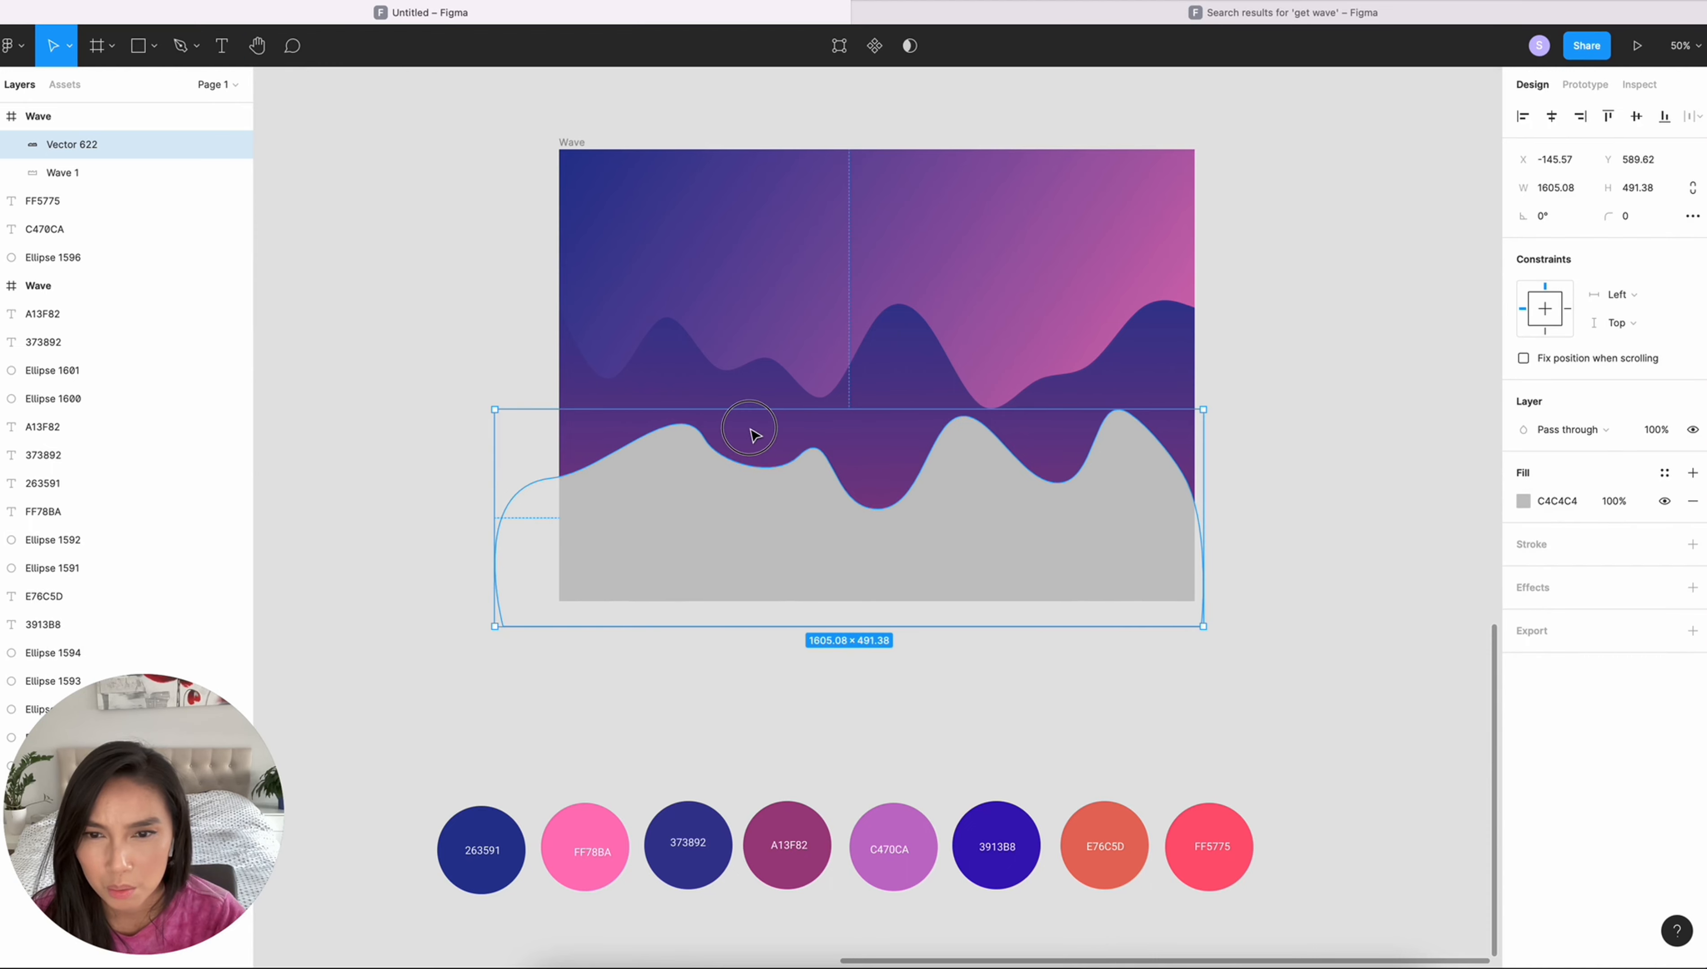
- Raise the grey wave's peaks and valleys by moving its vector points, making the shape about 655 high
click(851, 51)
drag(799, 454, 771, 400)
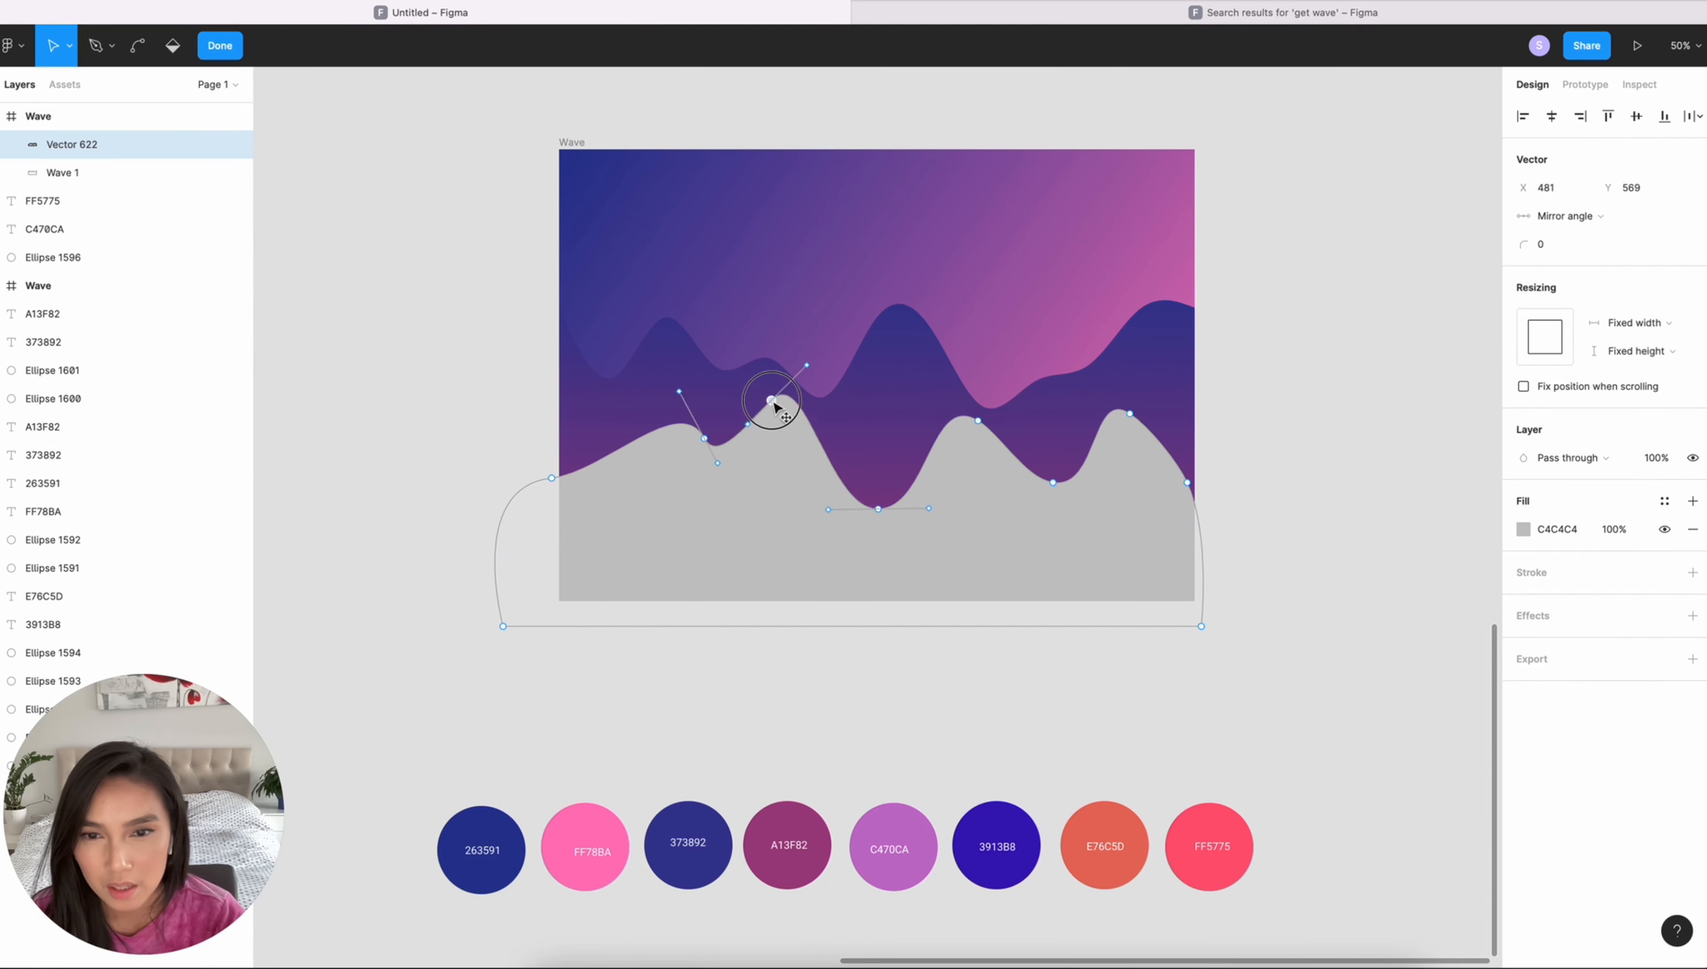
drag(877, 509, 880, 459)
drag(976, 419, 979, 343)
drag(1053, 482, 1052, 416)
drag(1129, 413, 1127, 361)
drag(881, 460, 872, 432)
drag(771, 400, 765, 371)
drag(703, 438, 694, 422)
drag(664, 378, 648, 354)
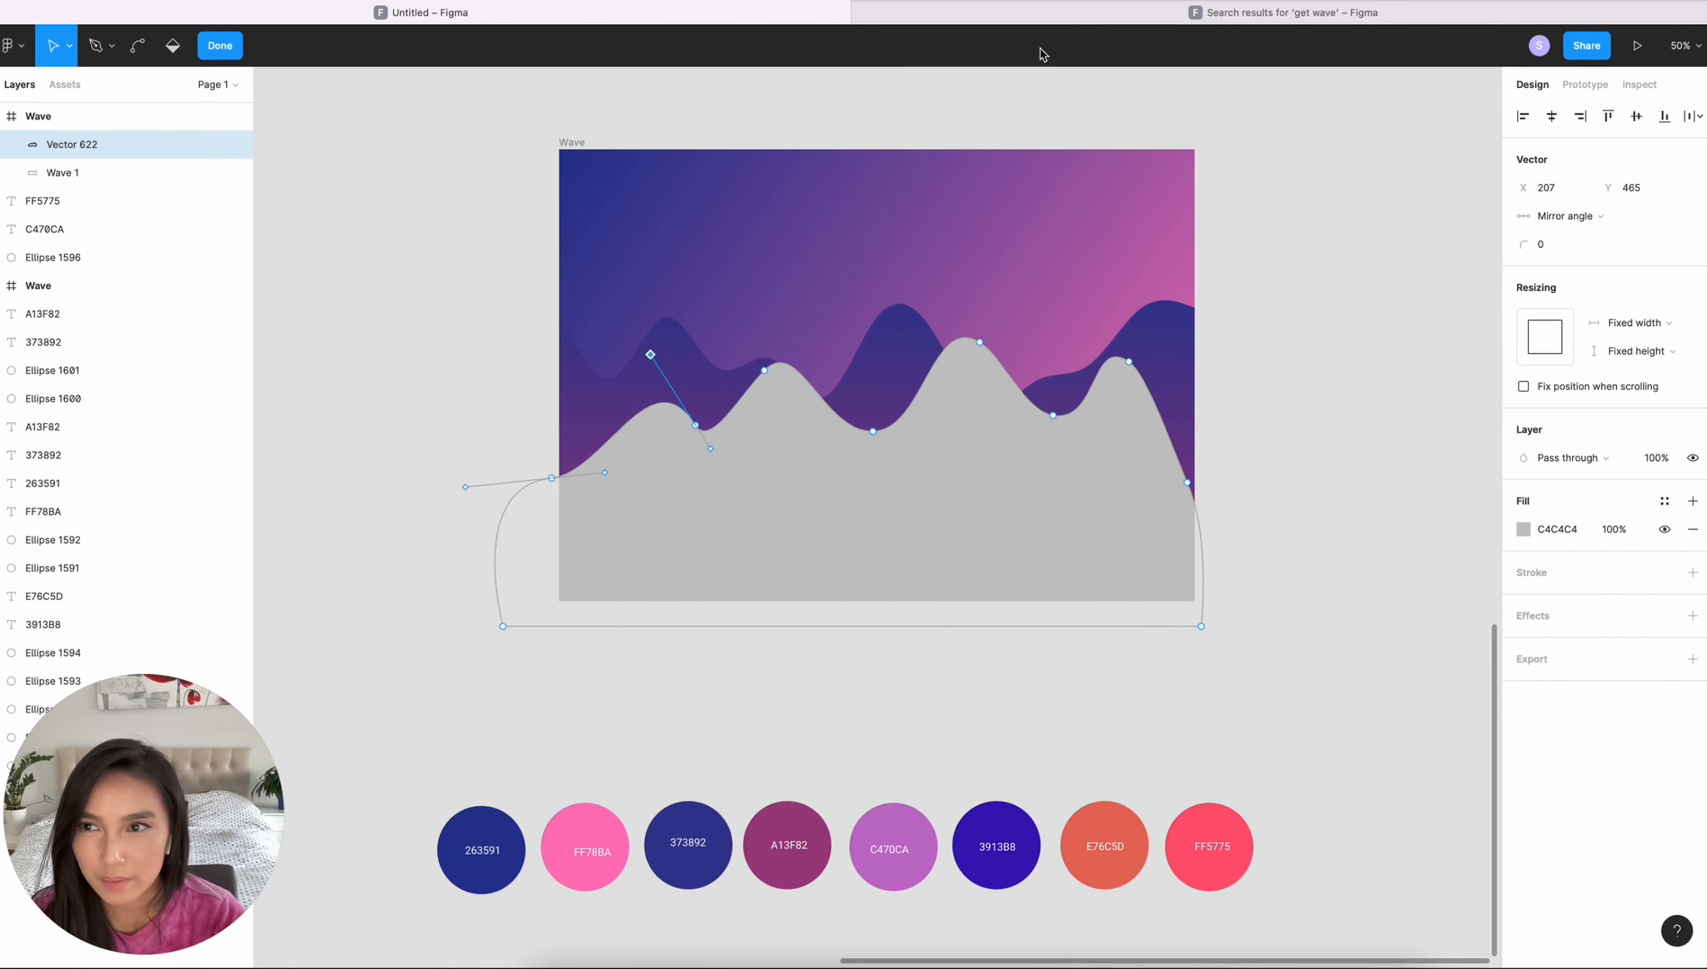
key(Escape)
key(Escape)
- Give the grey wave a linear gradient fill from 373892 at the top to C470CA at the bottom, sampled from the palette
click(775, 478)
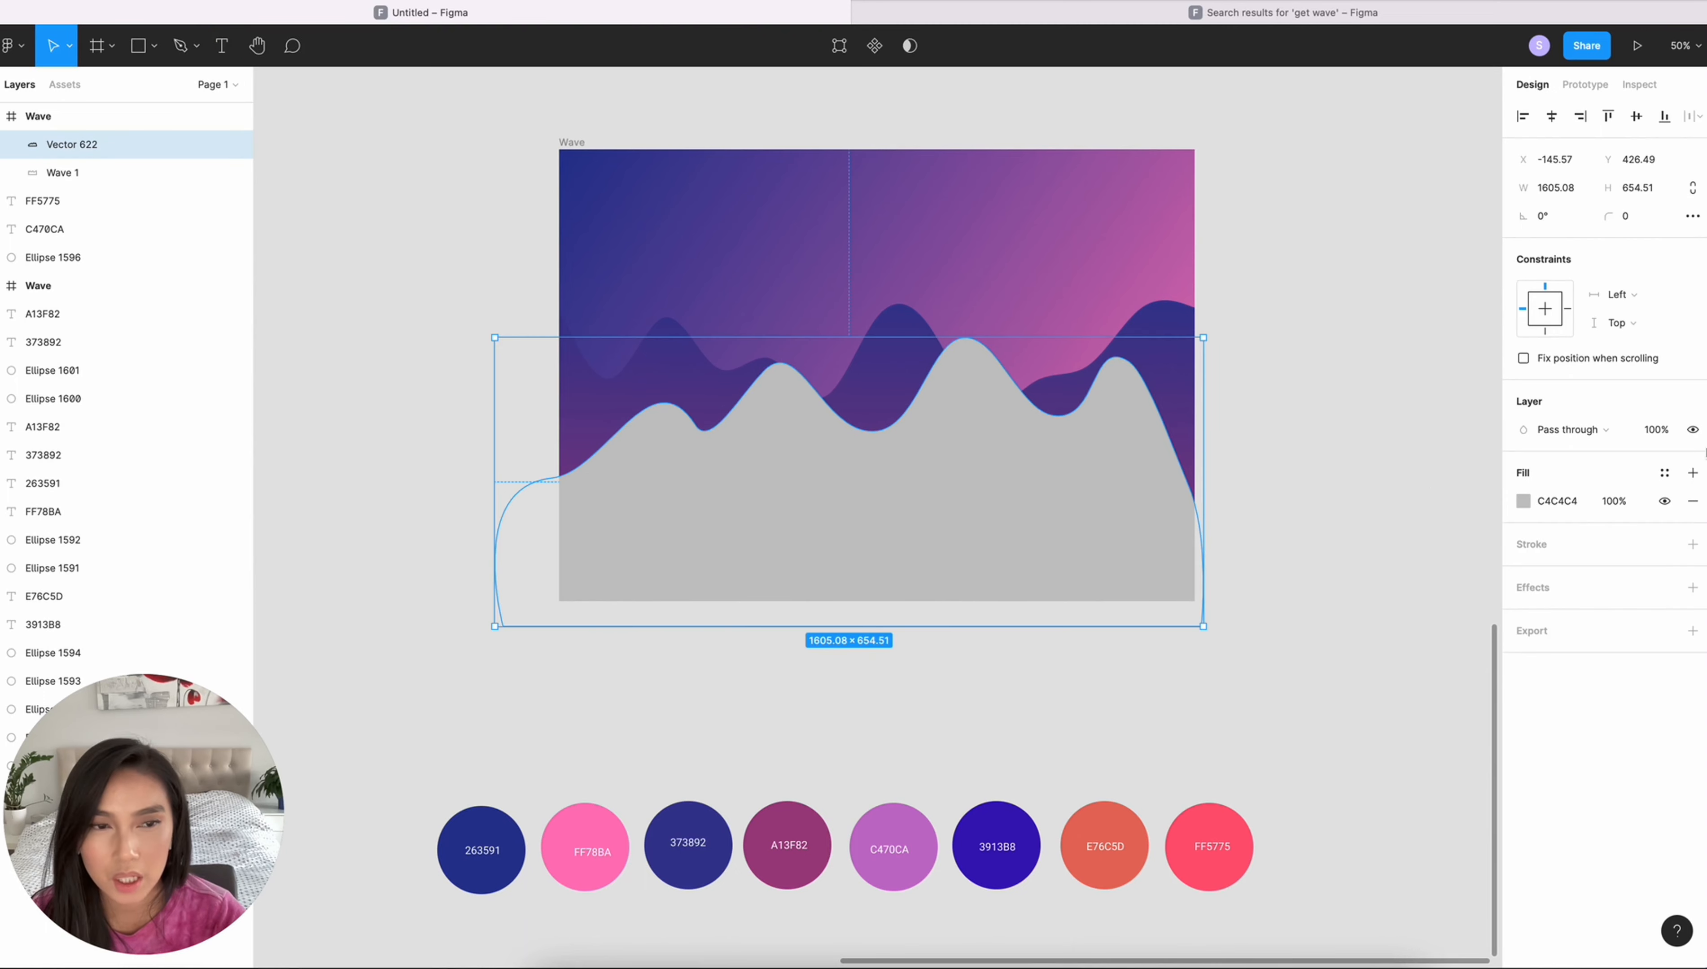
click(1523, 500)
click(1321, 501)
click(1333, 523)
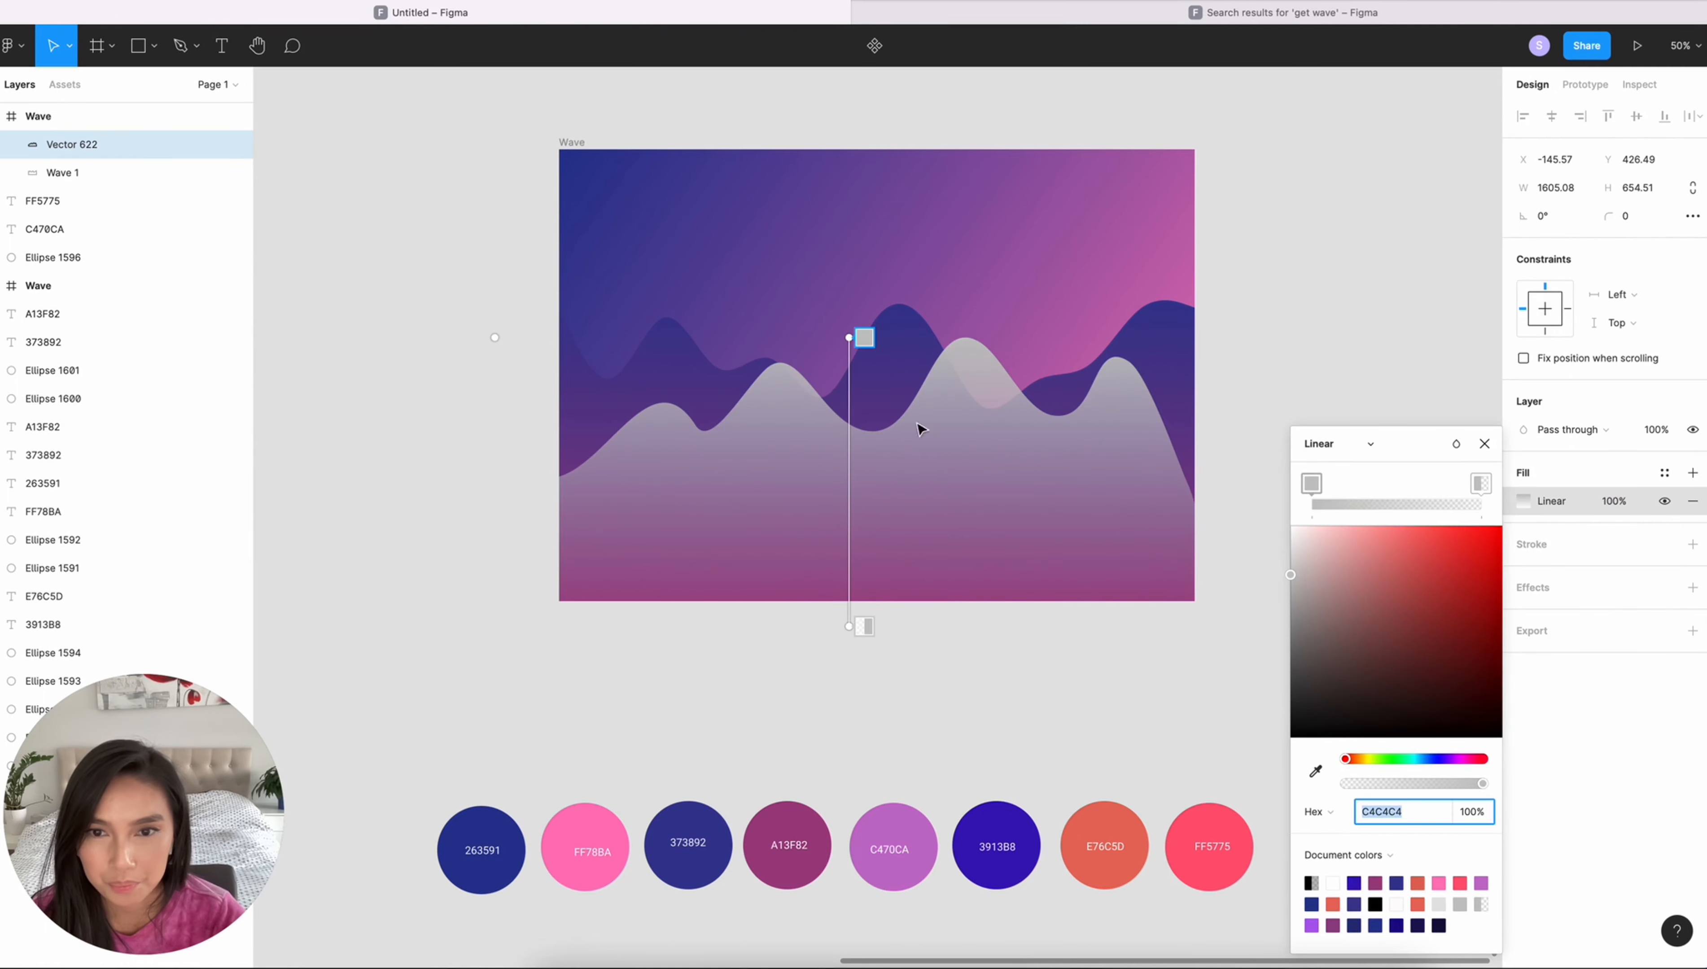
key(i)
click(686, 822)
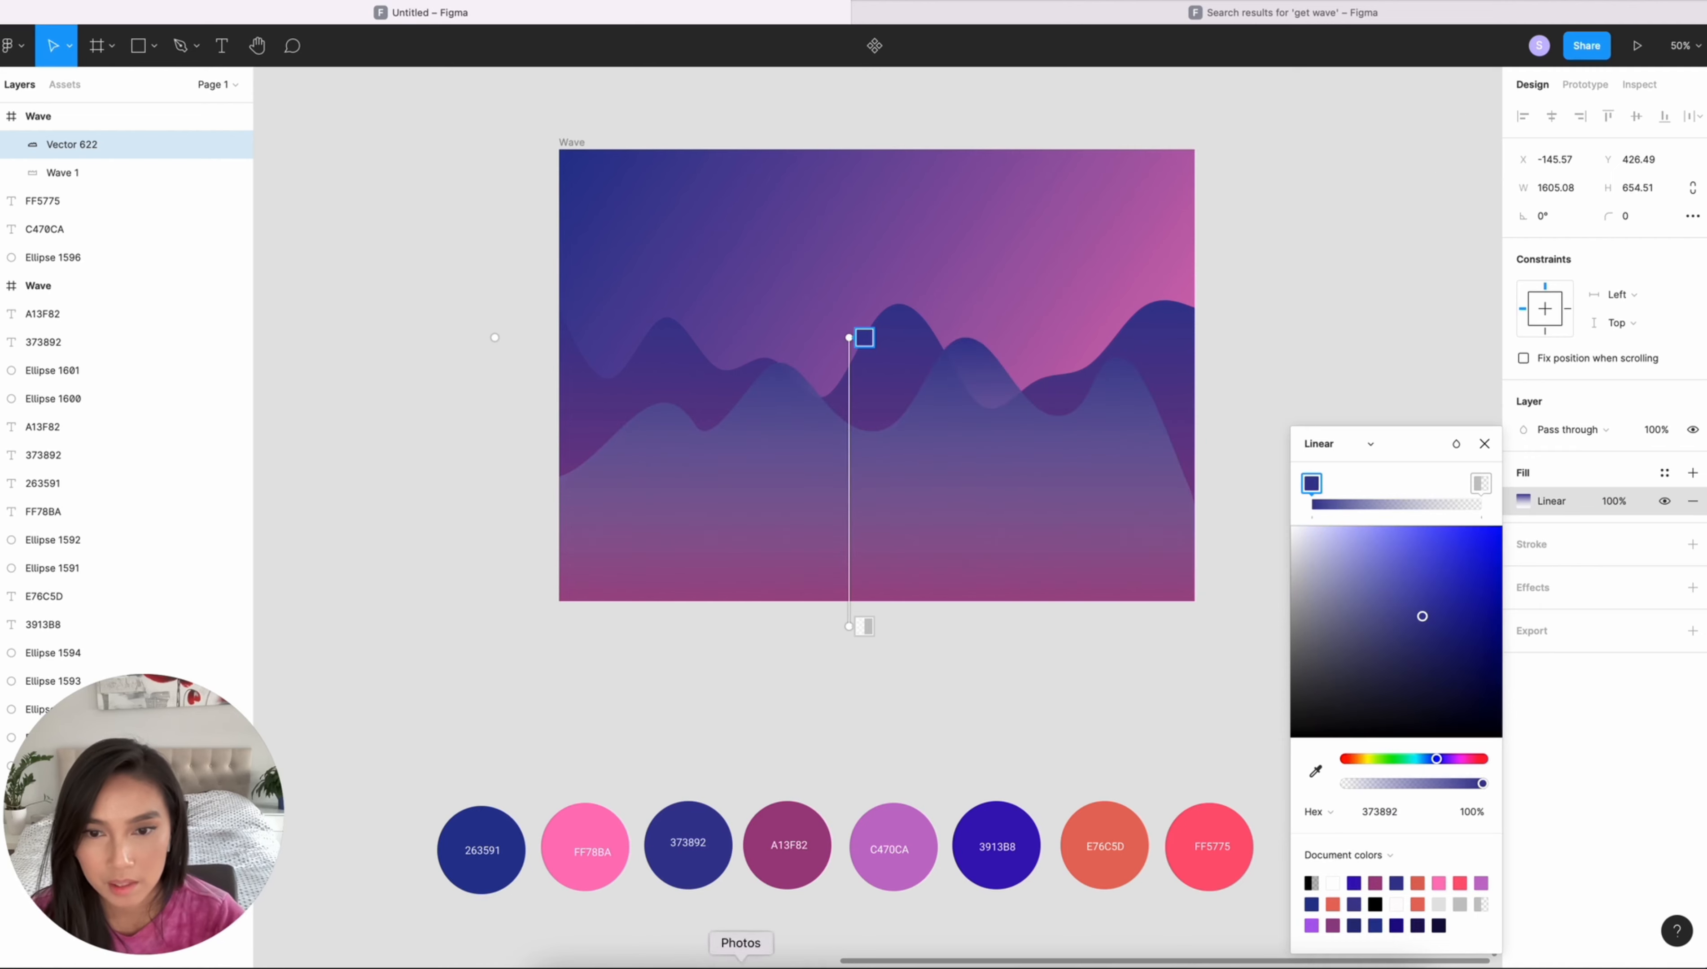
click(867, 629)
key(i)
click(887, 826)
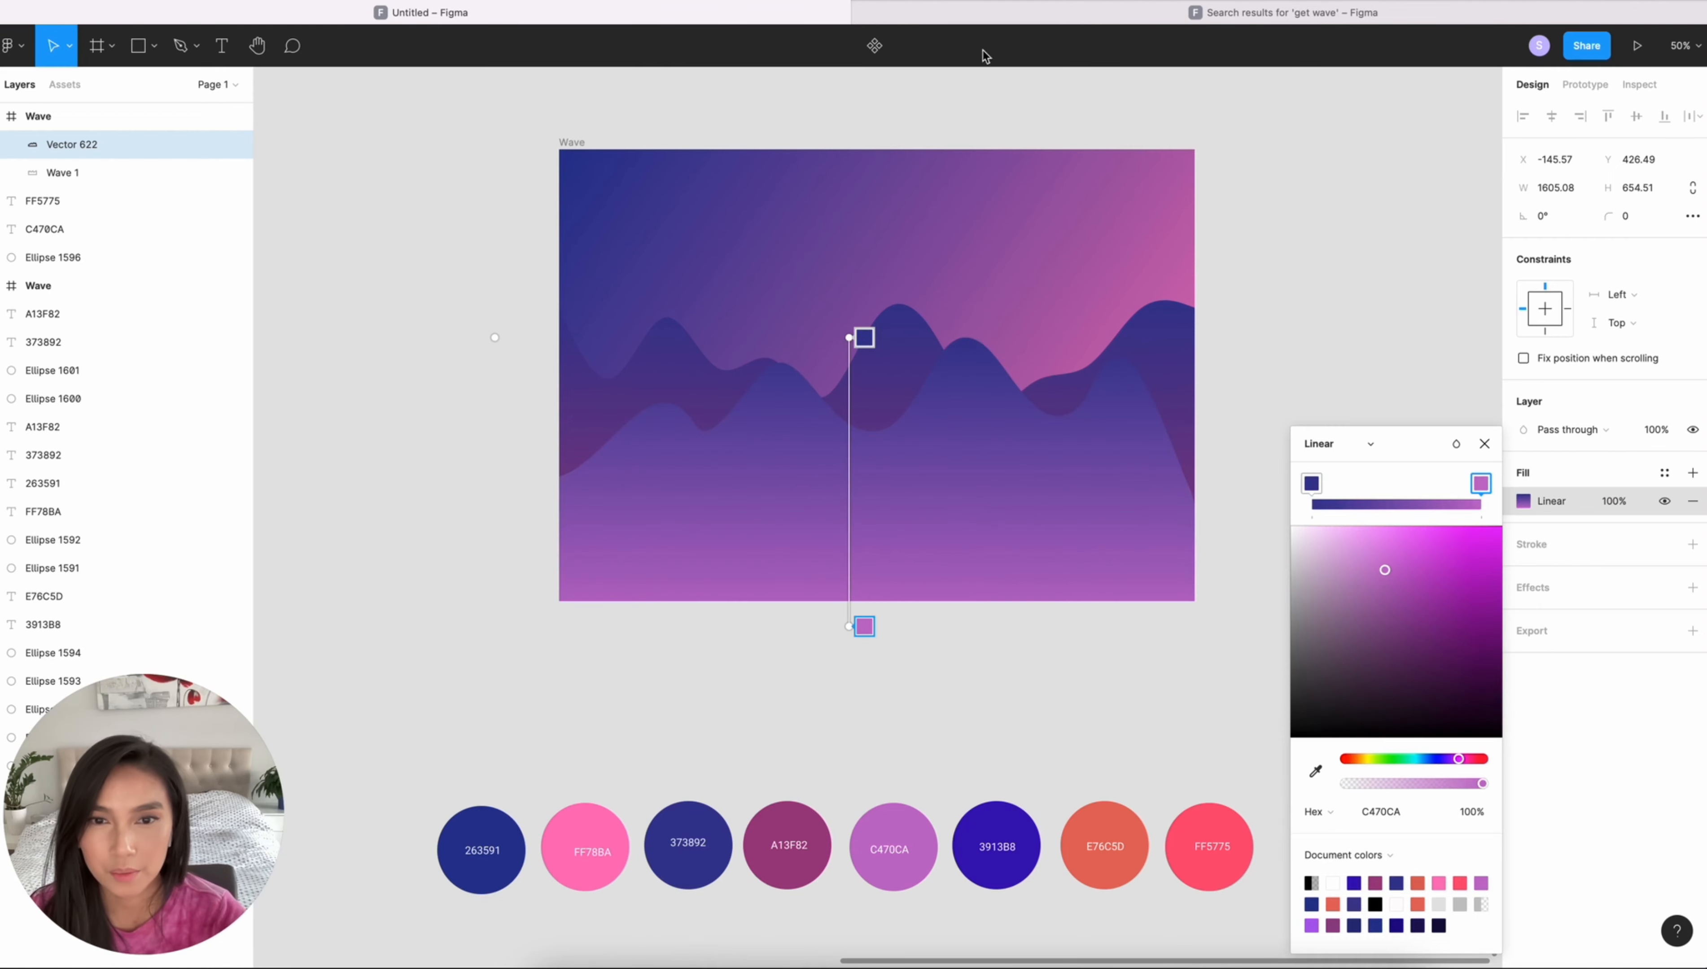
- Shift the second wave's gradient start slightly down and extend its end point further below the frame
mouse_move(849, 337)
mouse_down()
mouse_move(845, 272)
mouse_move(853, 343)
mouse_up()
drag(849, 626, 849, 676)
click(1391, 378)
scroll(1390, 378, down, 1)
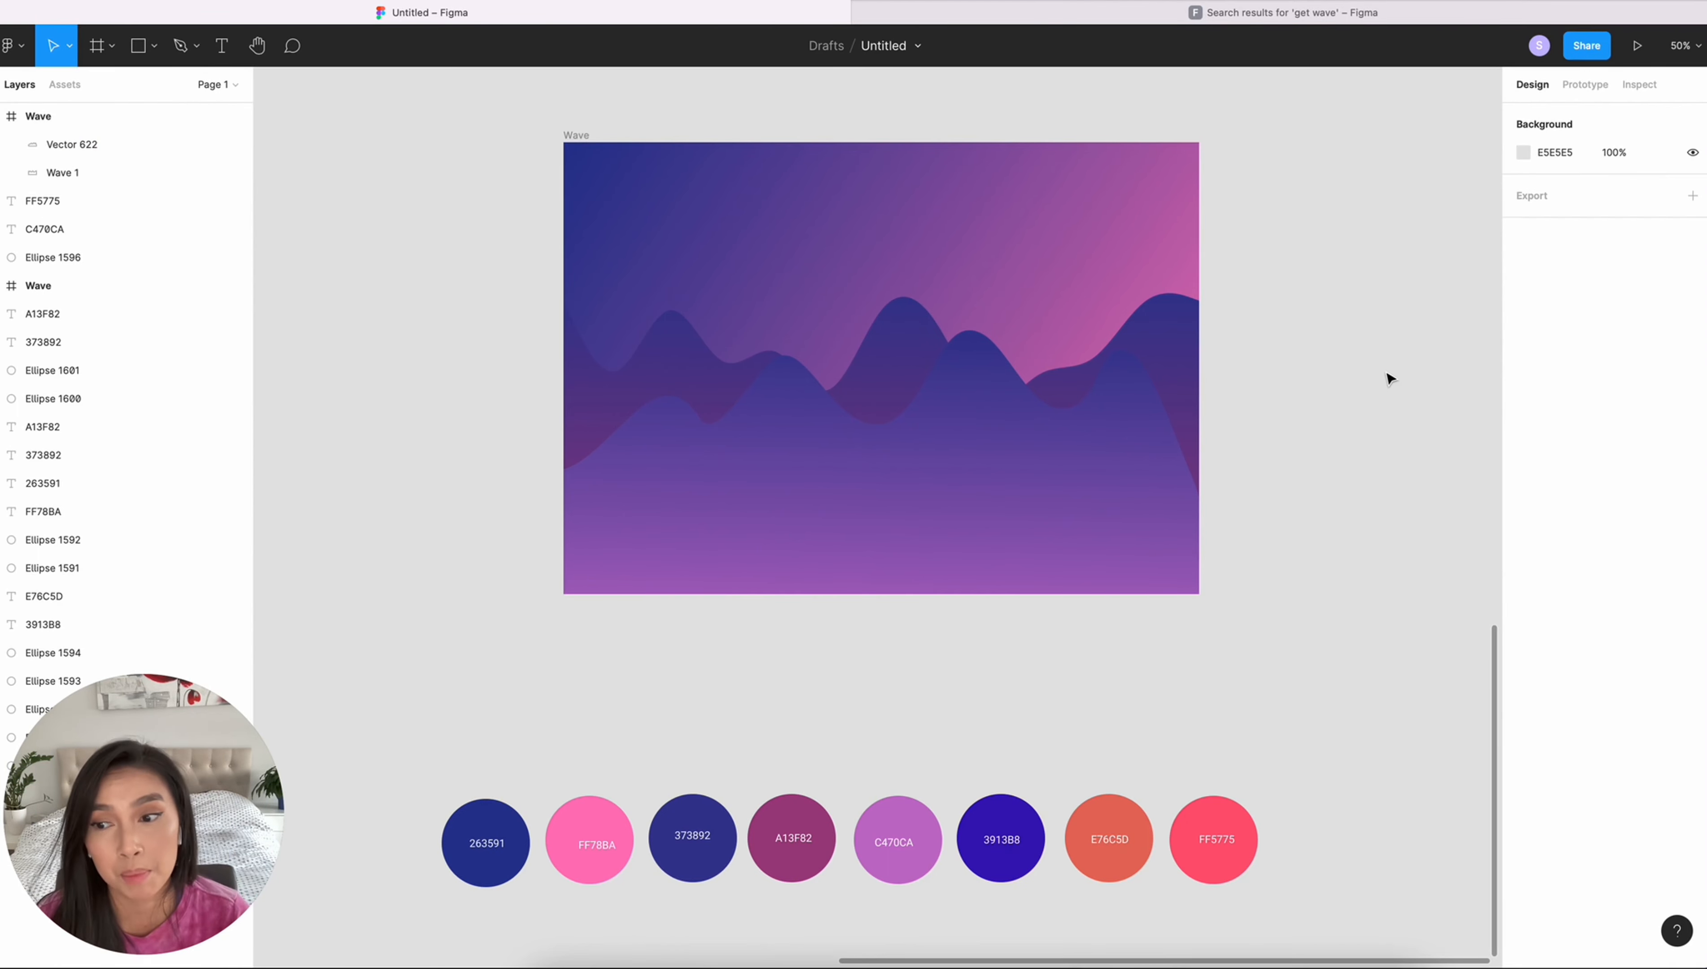
- Draw a closed angular shape with the Pen tool over the lower-left corner of the landscape, sloping down from the frame's left edge
key(p)
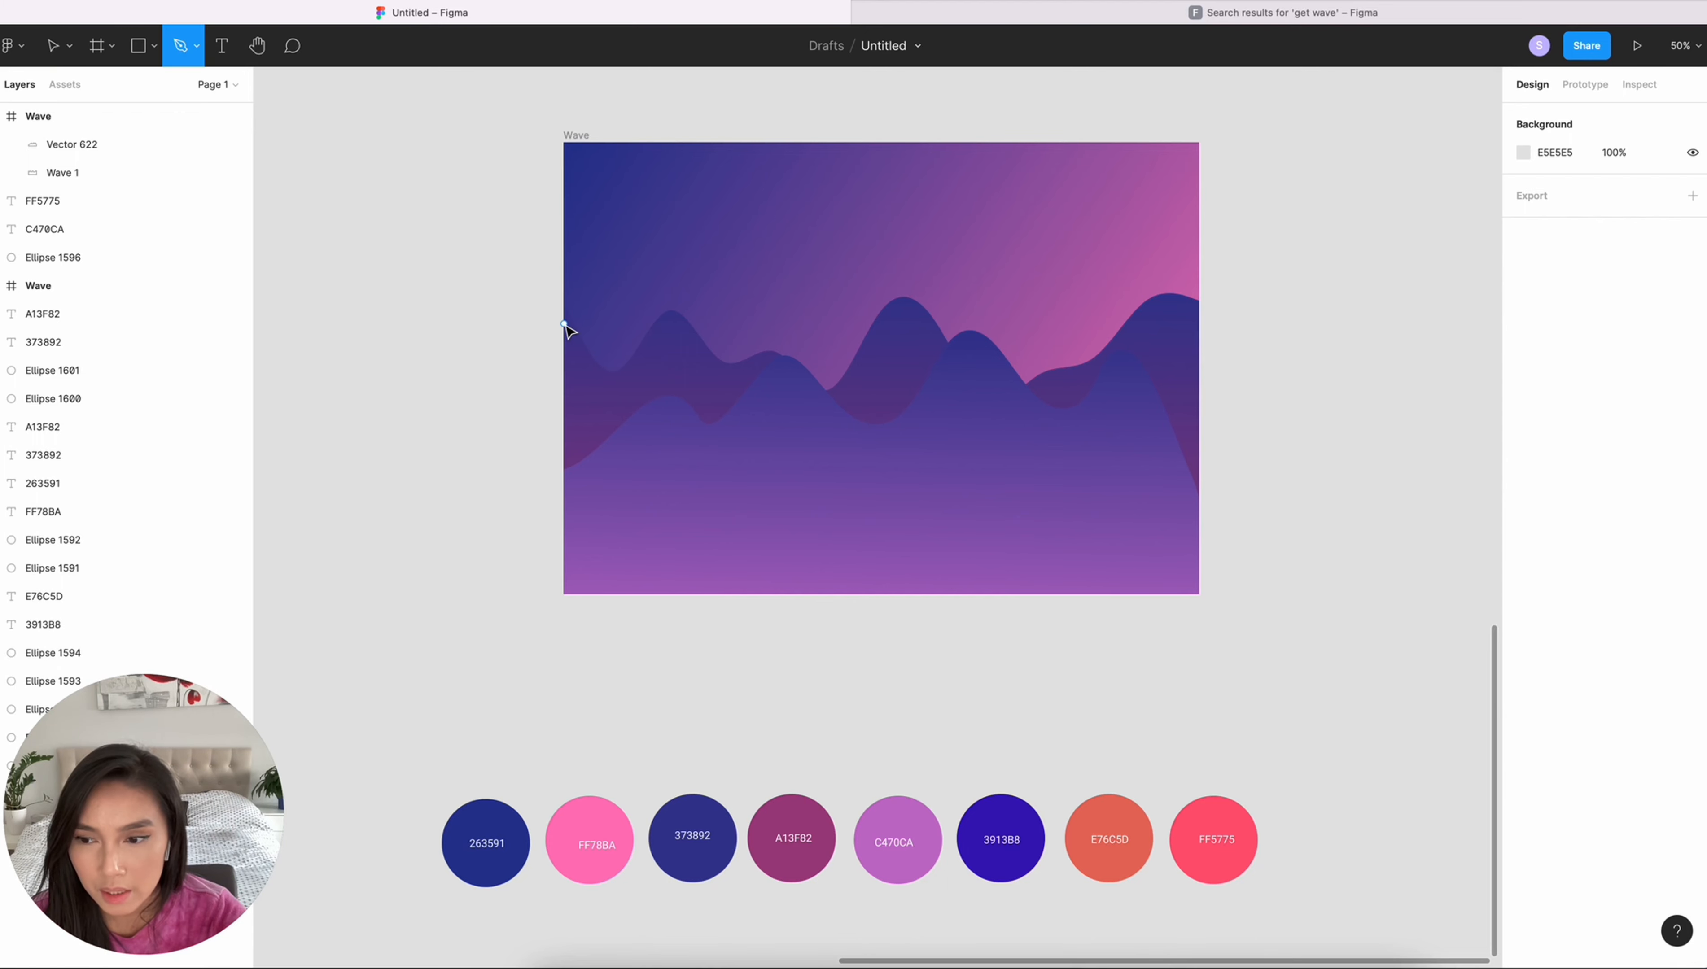
click(563, 324)
click(700, 449)
click(755, 513)
click(879, 514)
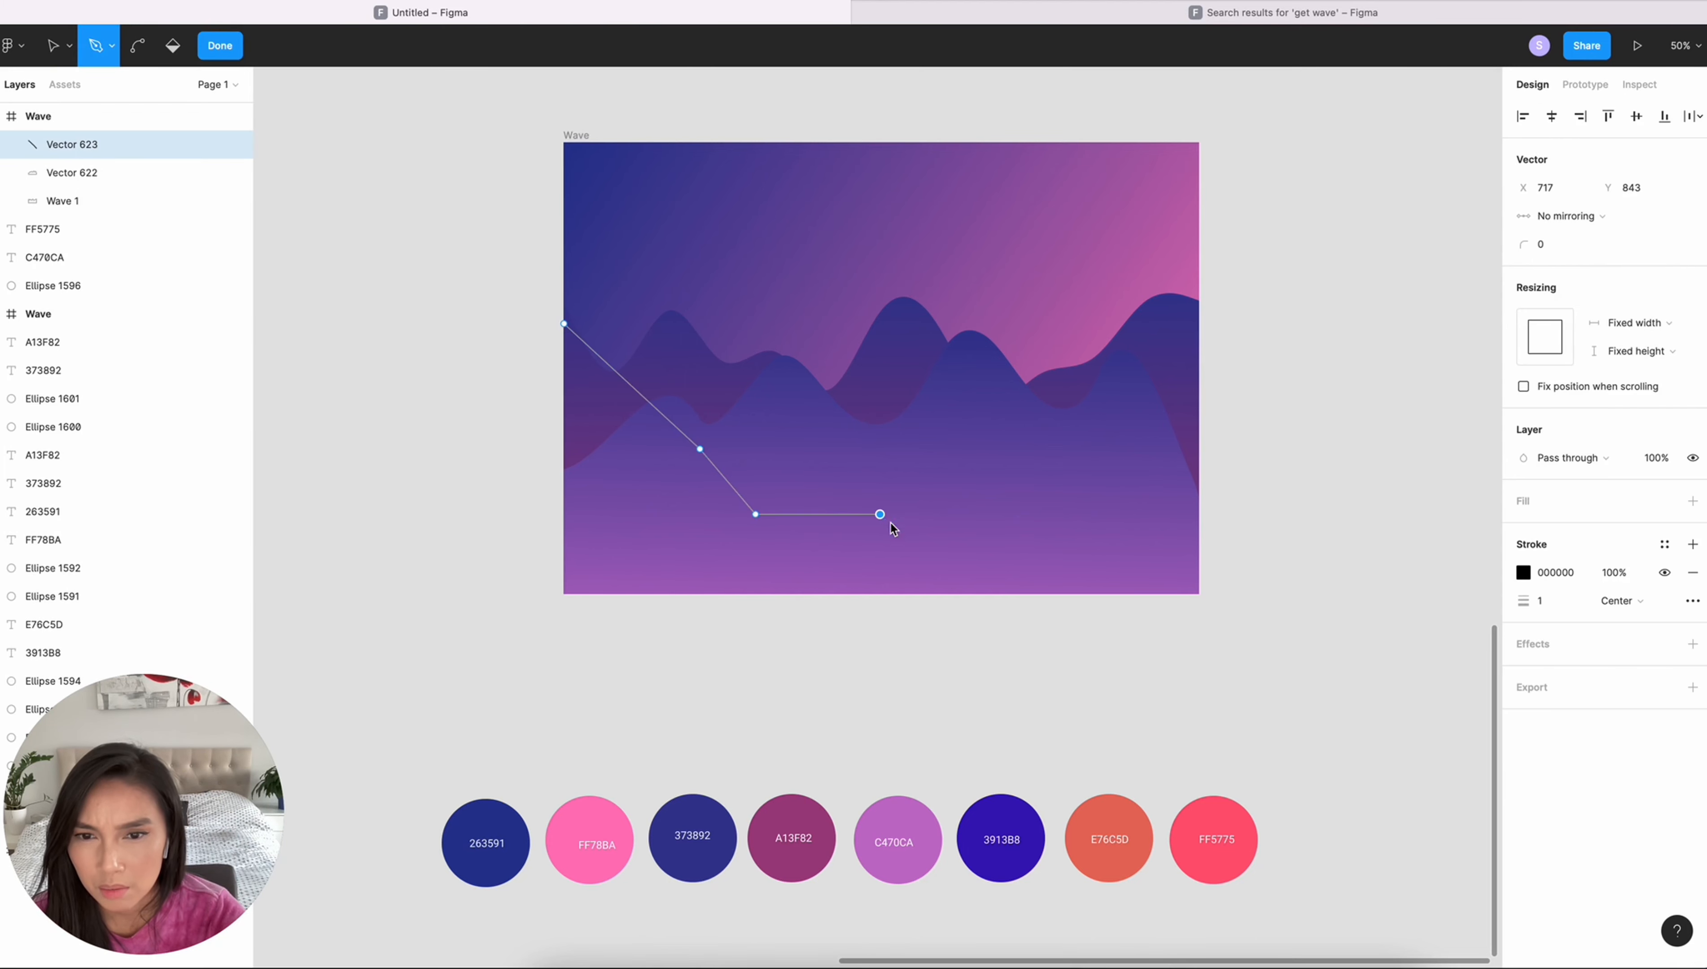
click(937, 648)
click(423, 633)
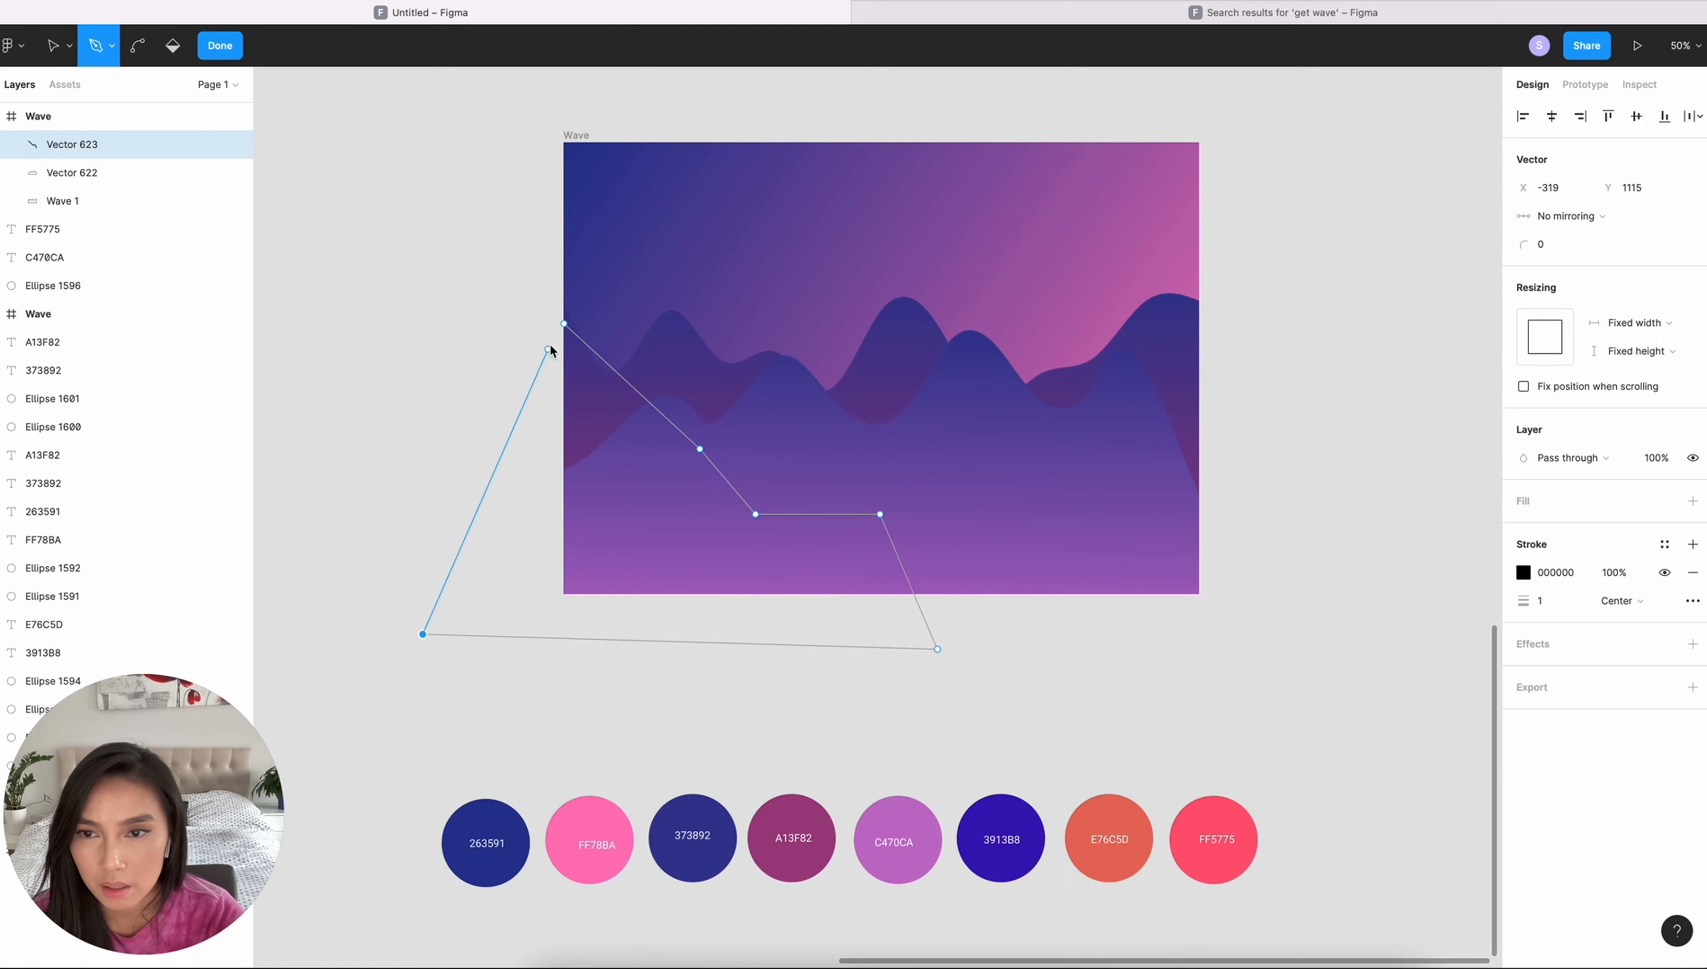
click(563, 324)
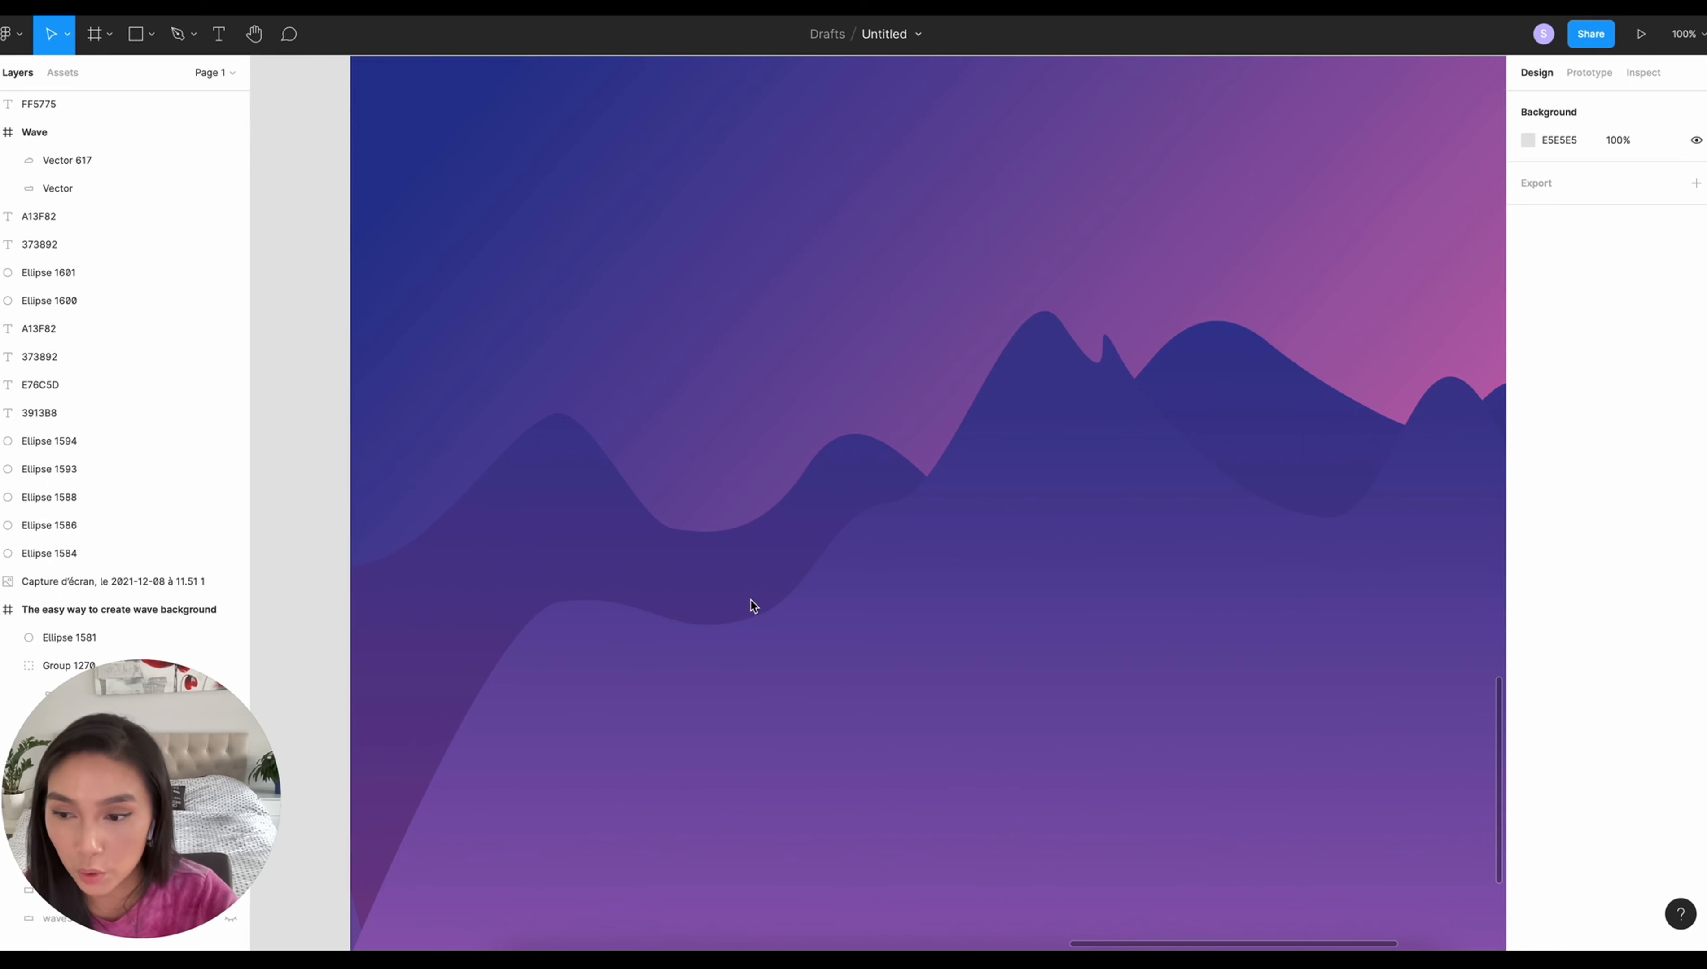
- Draw a closed zigzag shape with the Pen tool across the lower third of the Wave frame, in front of the existing mountains
key(p)
click(350, 644)
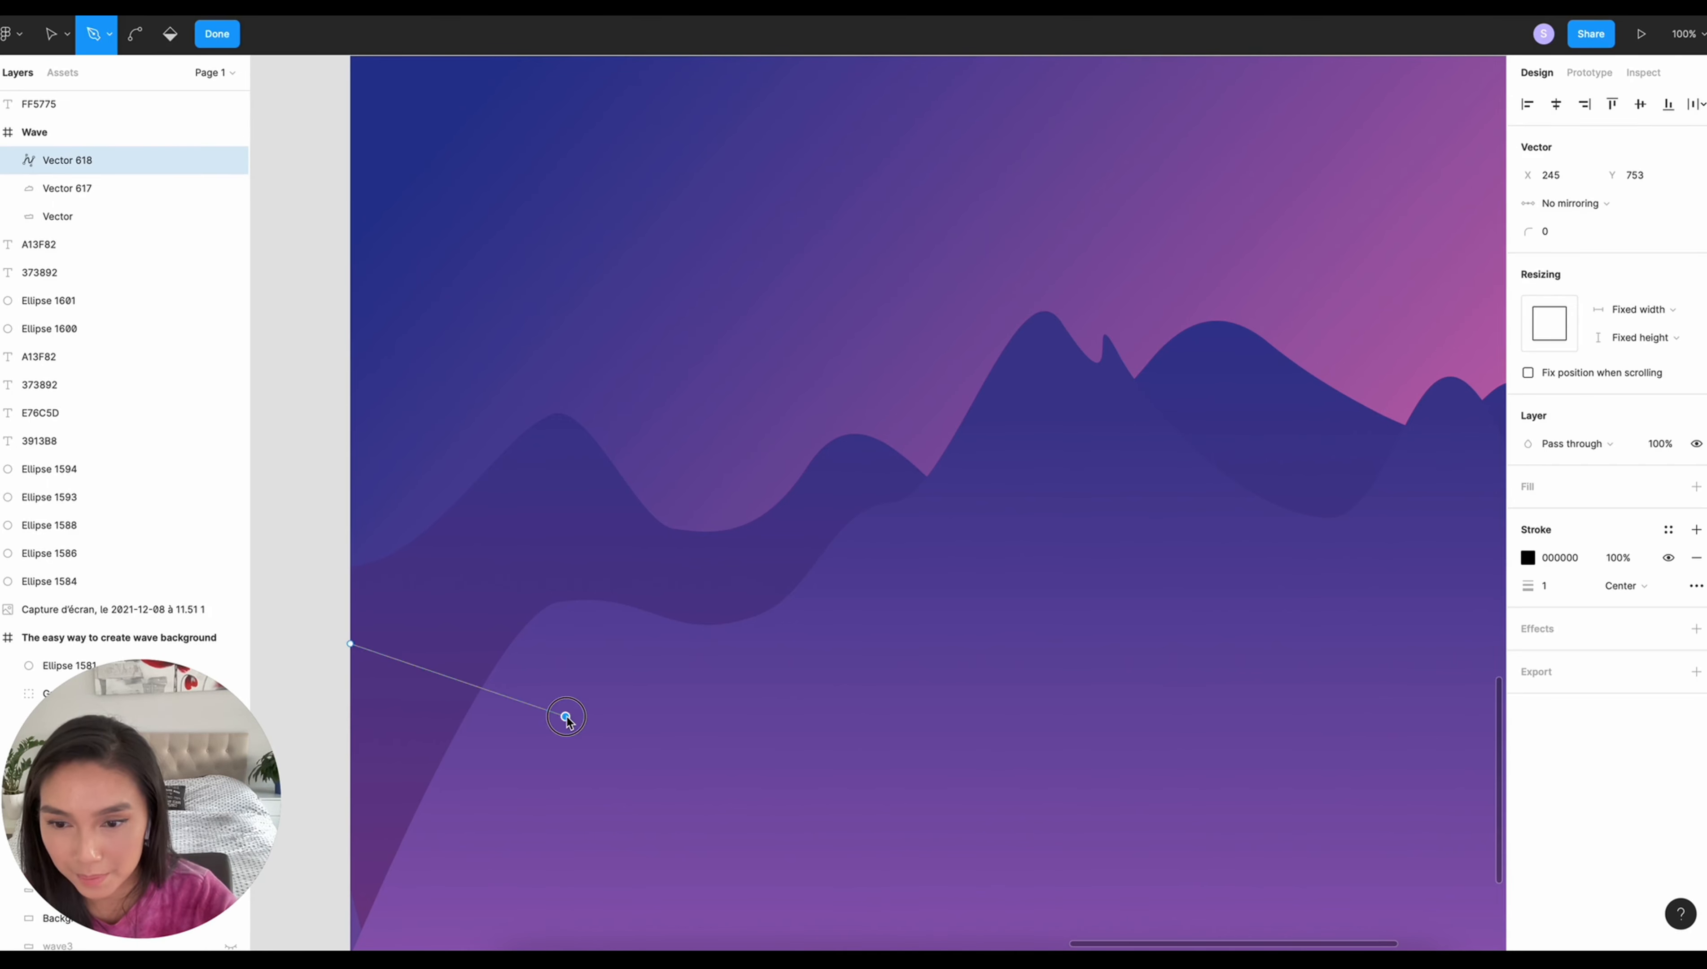
click(566, 717)
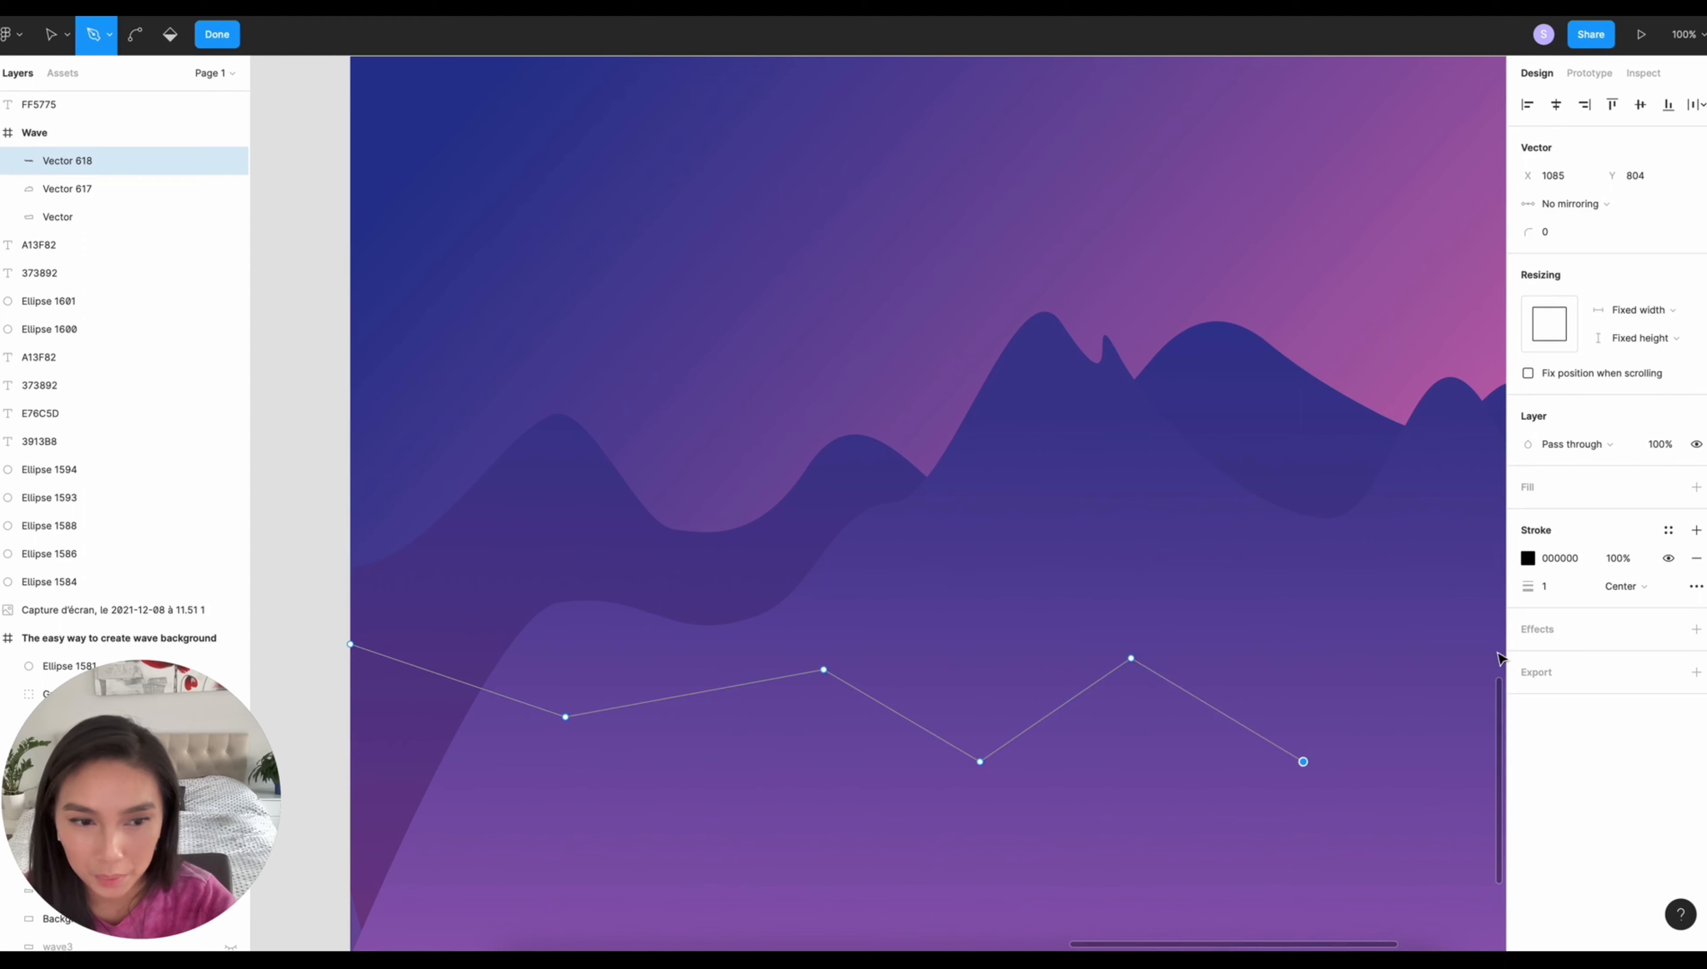
click(1499, 654)
key(ctrl+minus)
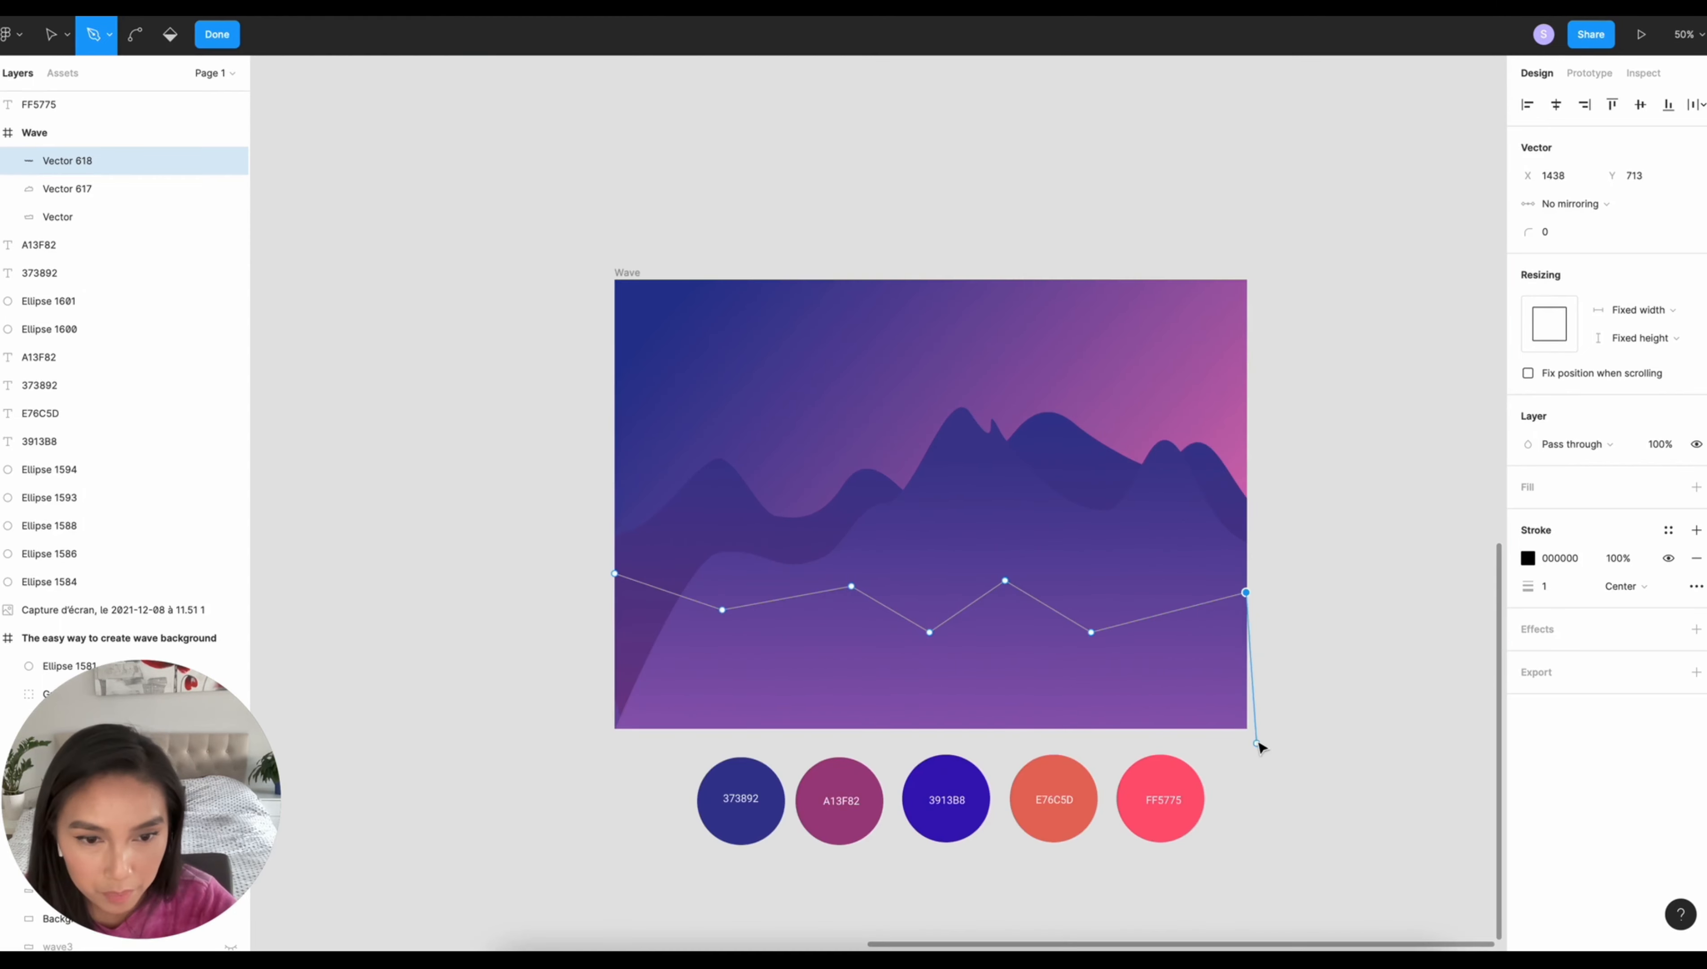
click(1256, 740)
click(585, 750)
click(615, 573)
- Give the front zigzag shape a C4C4C4 fill, remove its stroke, and bend its inner upper points into curves
click(1697, 486)
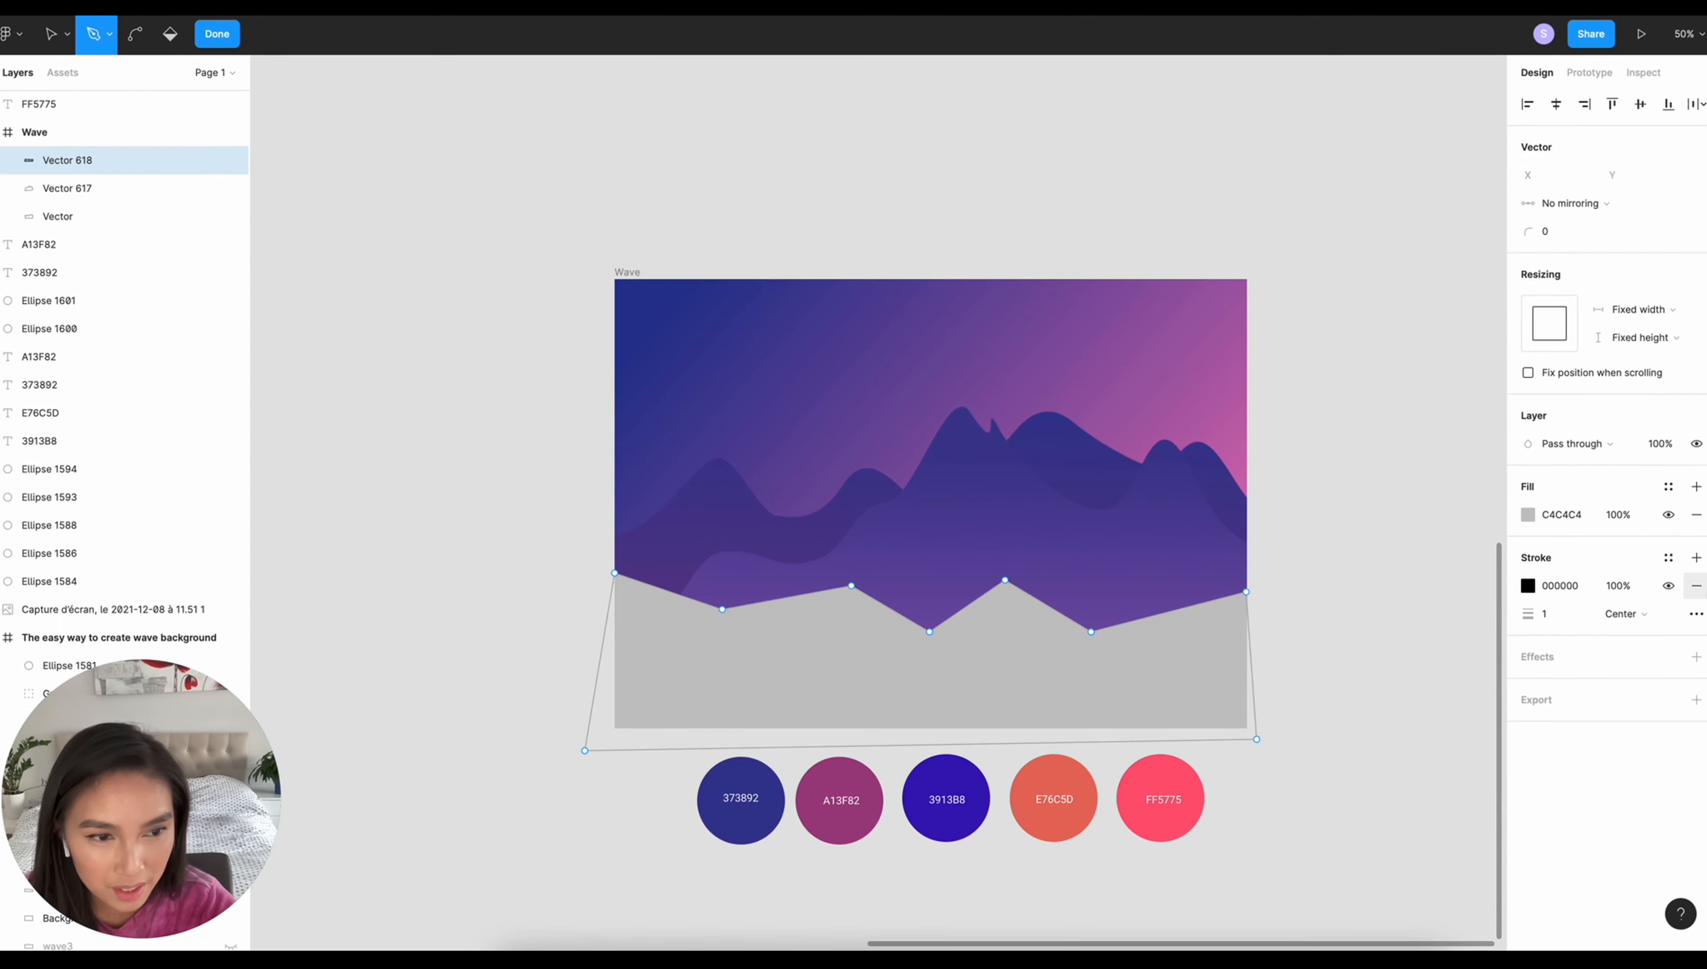
click(1696, 586)
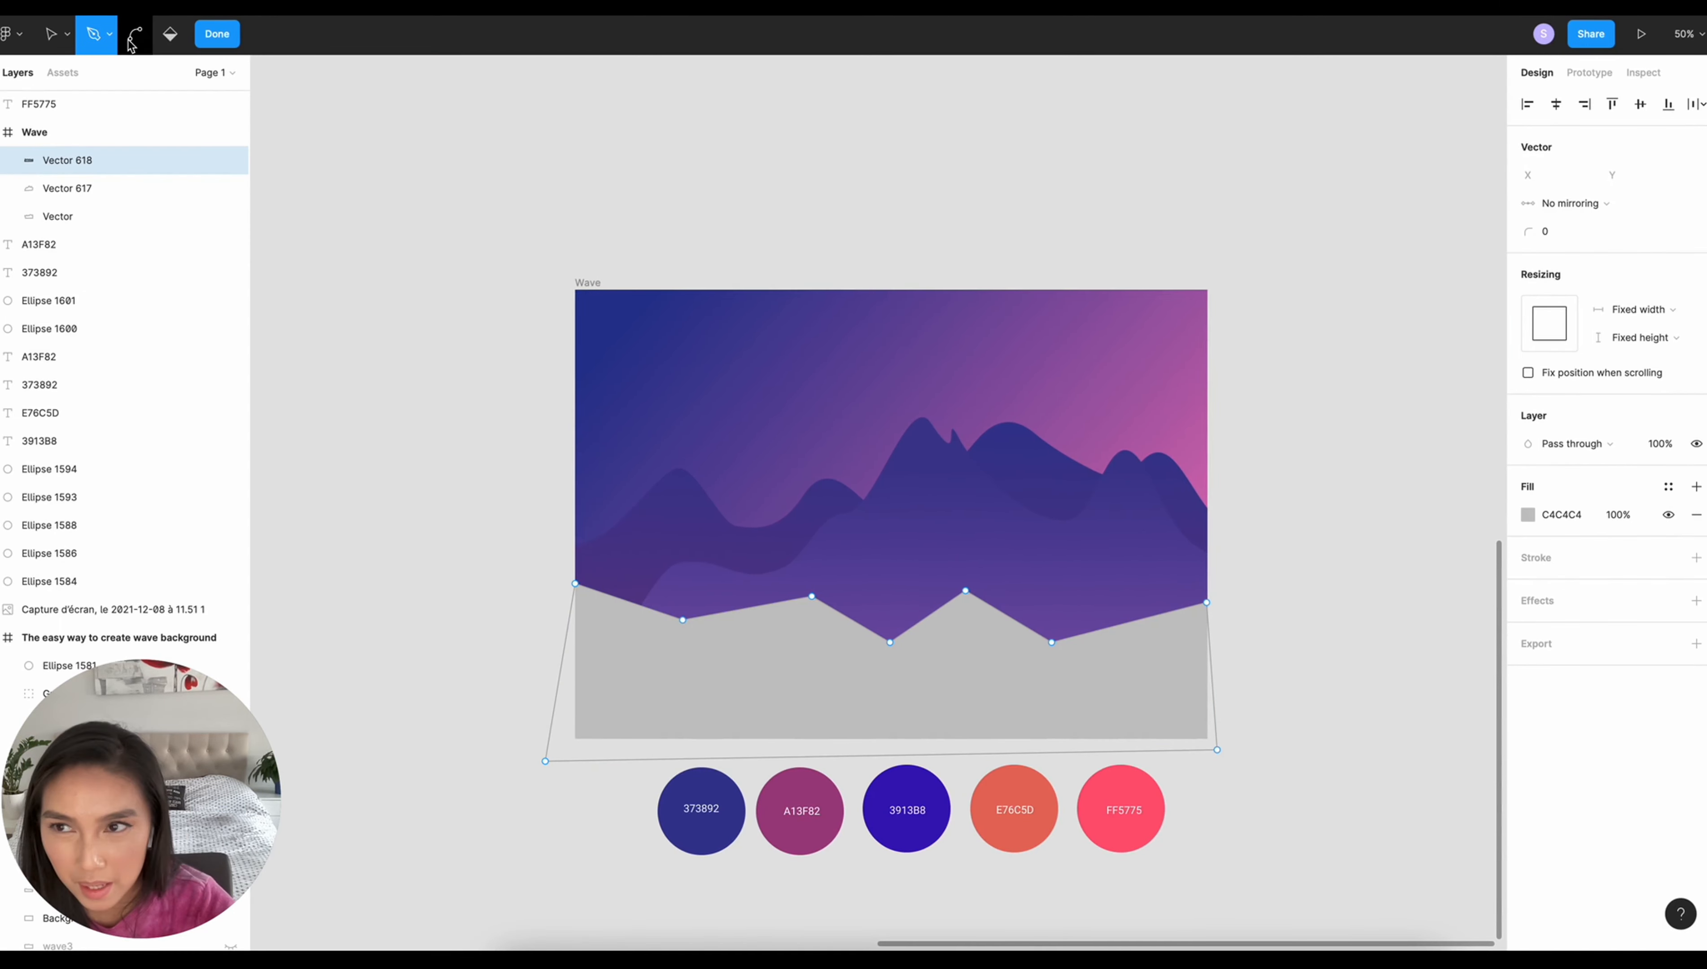
click(133, 41)
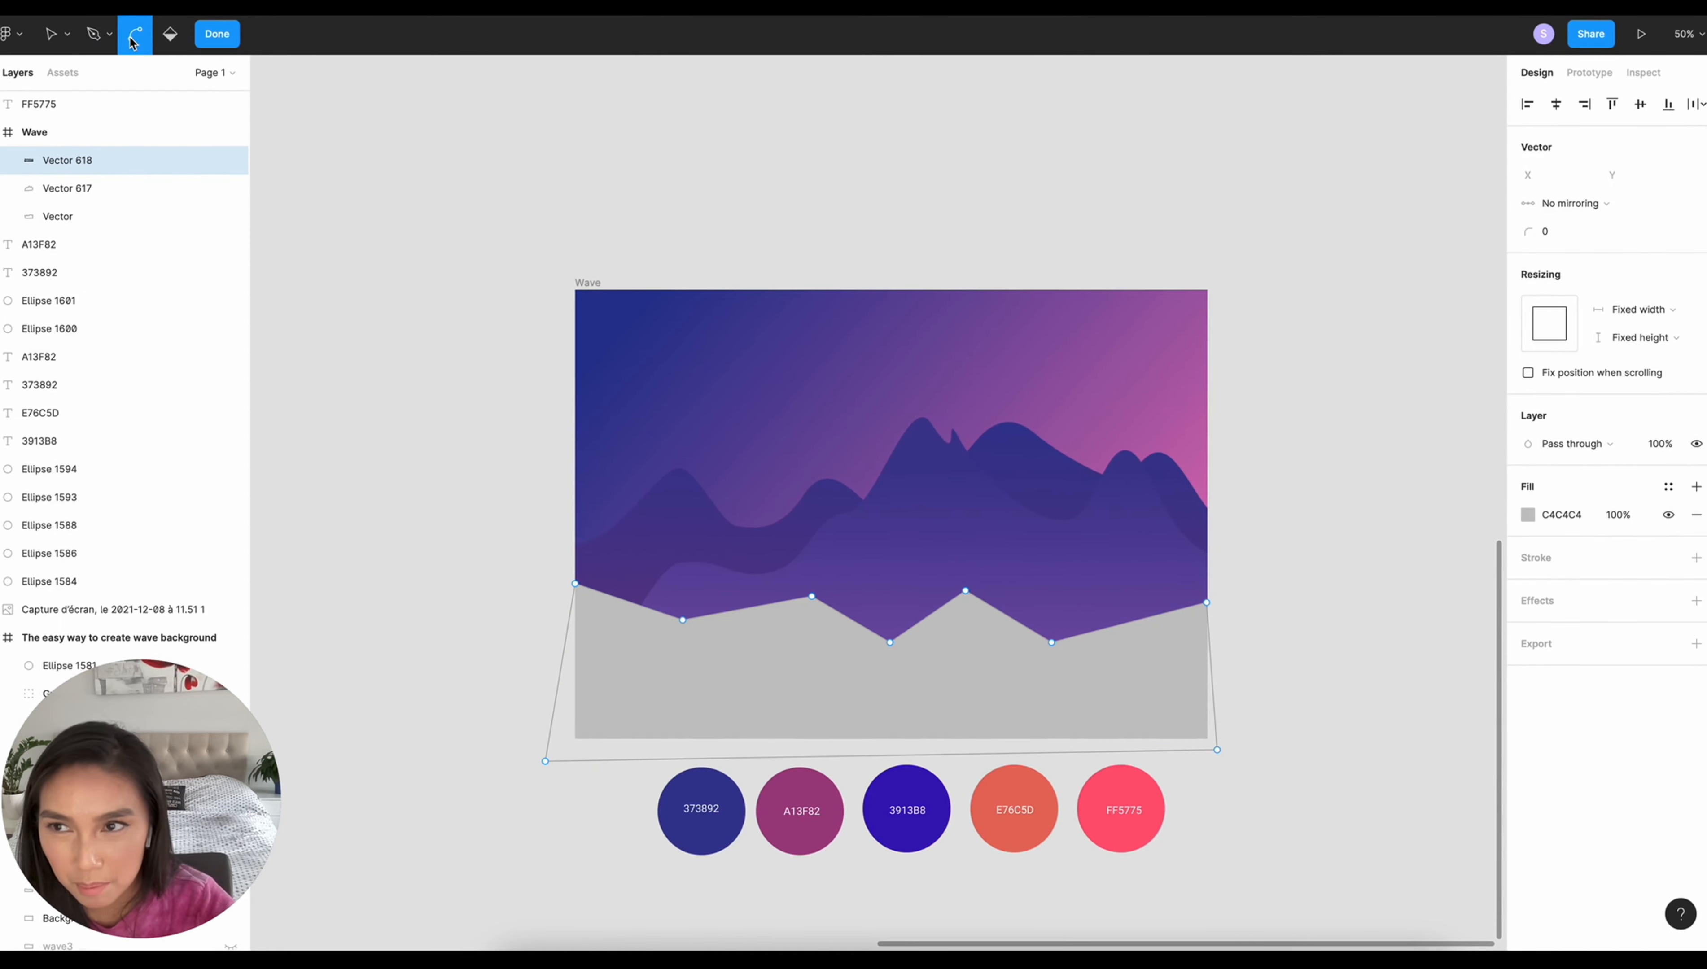
click(682, 620)
click(811, 596)
click(890, 643)
click(965, 591)
click(1052, 643)
- Reposition the front wave's points and handles into broad, gentle hills, making the shape about 1530 × 415
click(52, 34)
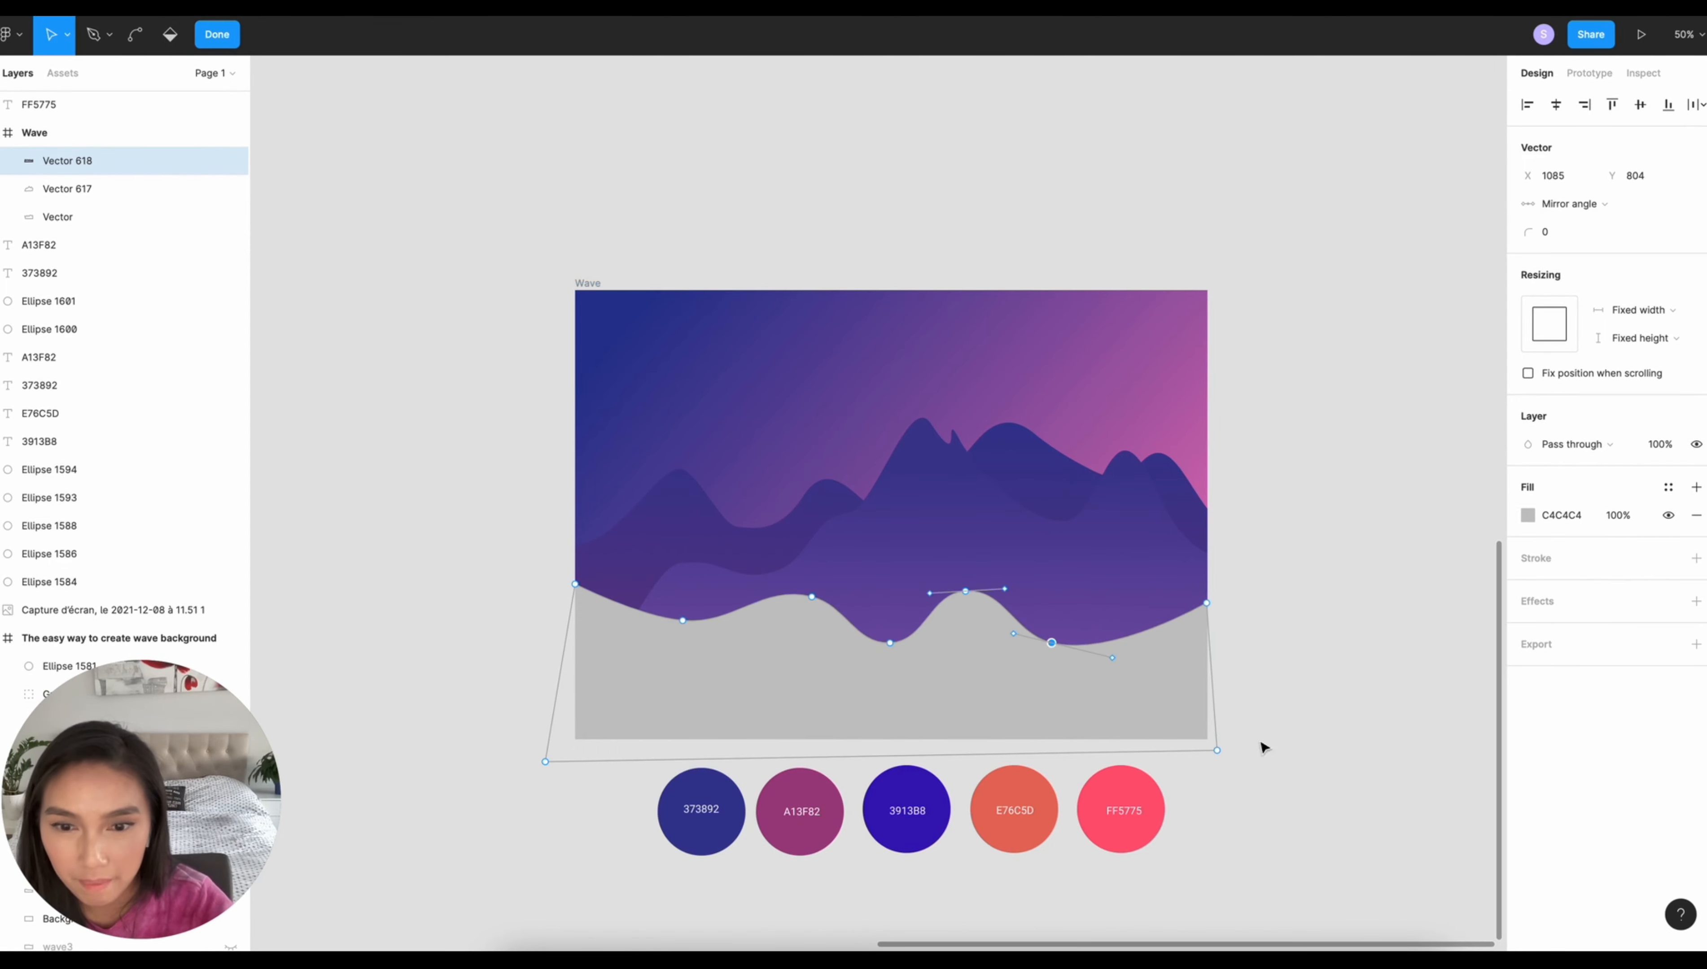
drag(575, 584, 570, 625)
drag(682, 620, 732, 625)
drag(1206, 603, 1218, 635)
drag(1052, 642, 1081, 627)
drag(965, 591, 994, 582)
drag(1081, 628, 1110, 618)
drag(1034, 582, 1047, 581)
key(Escape)
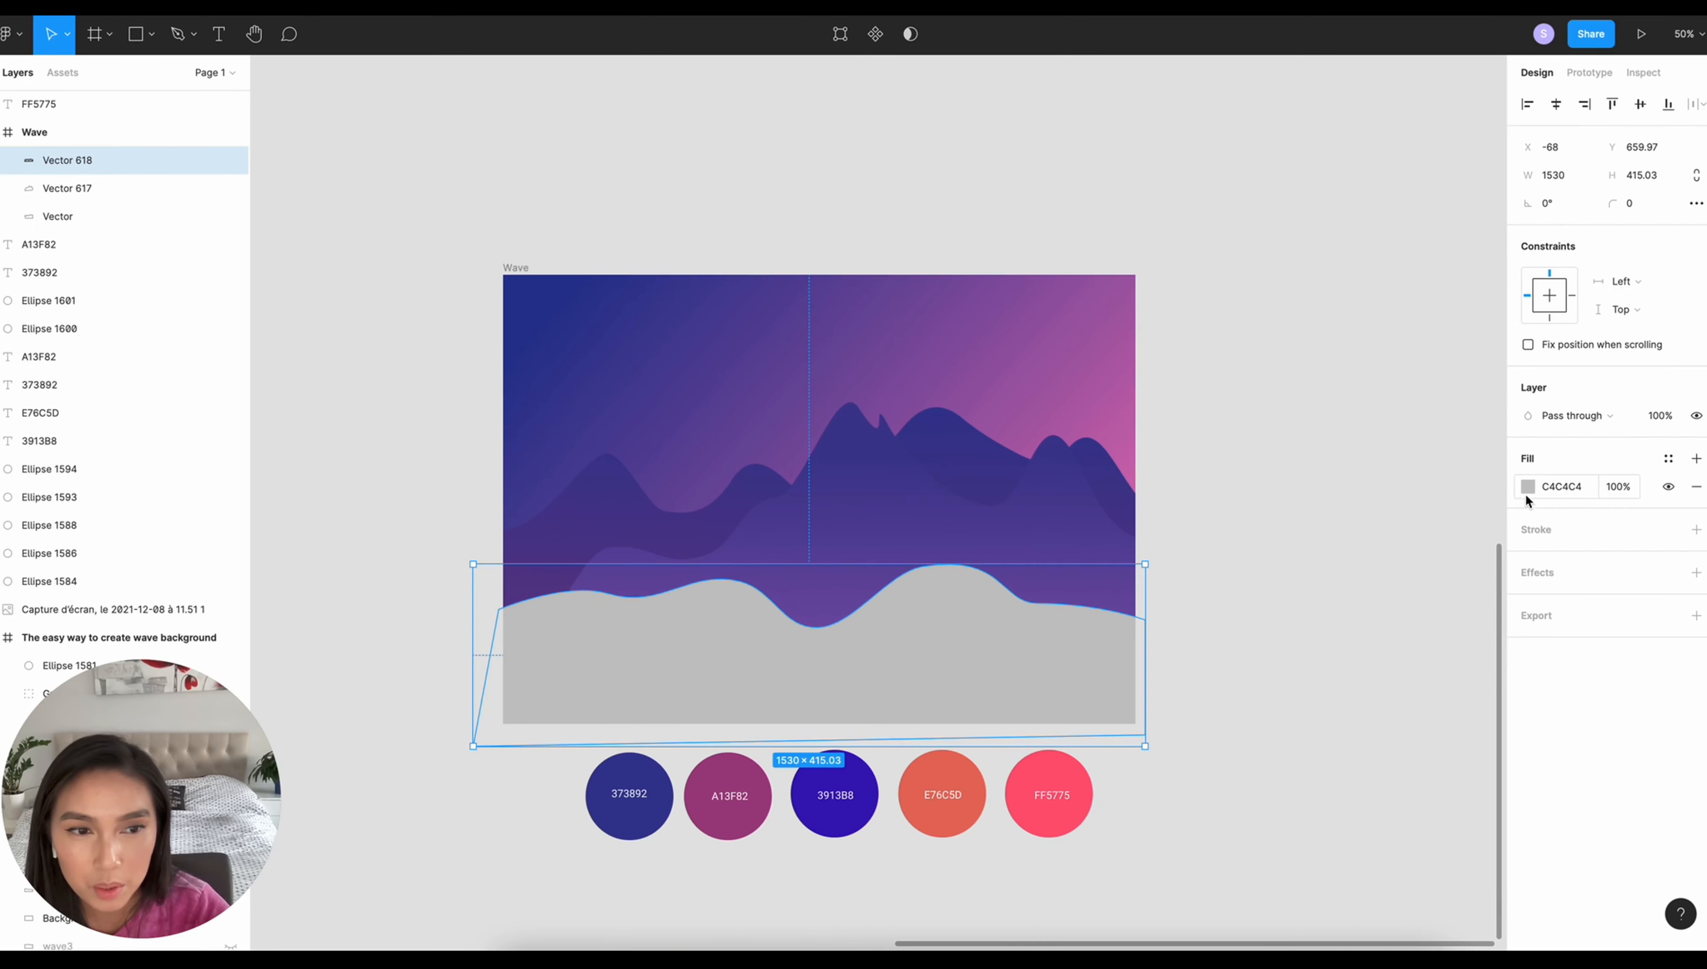
- Apply a linear gradient to the front wave from A13F82 at the top to 373892 at the bottom, sampled from the palette
click(1527, 487)
click(1313, 490)
click(1344, 512)
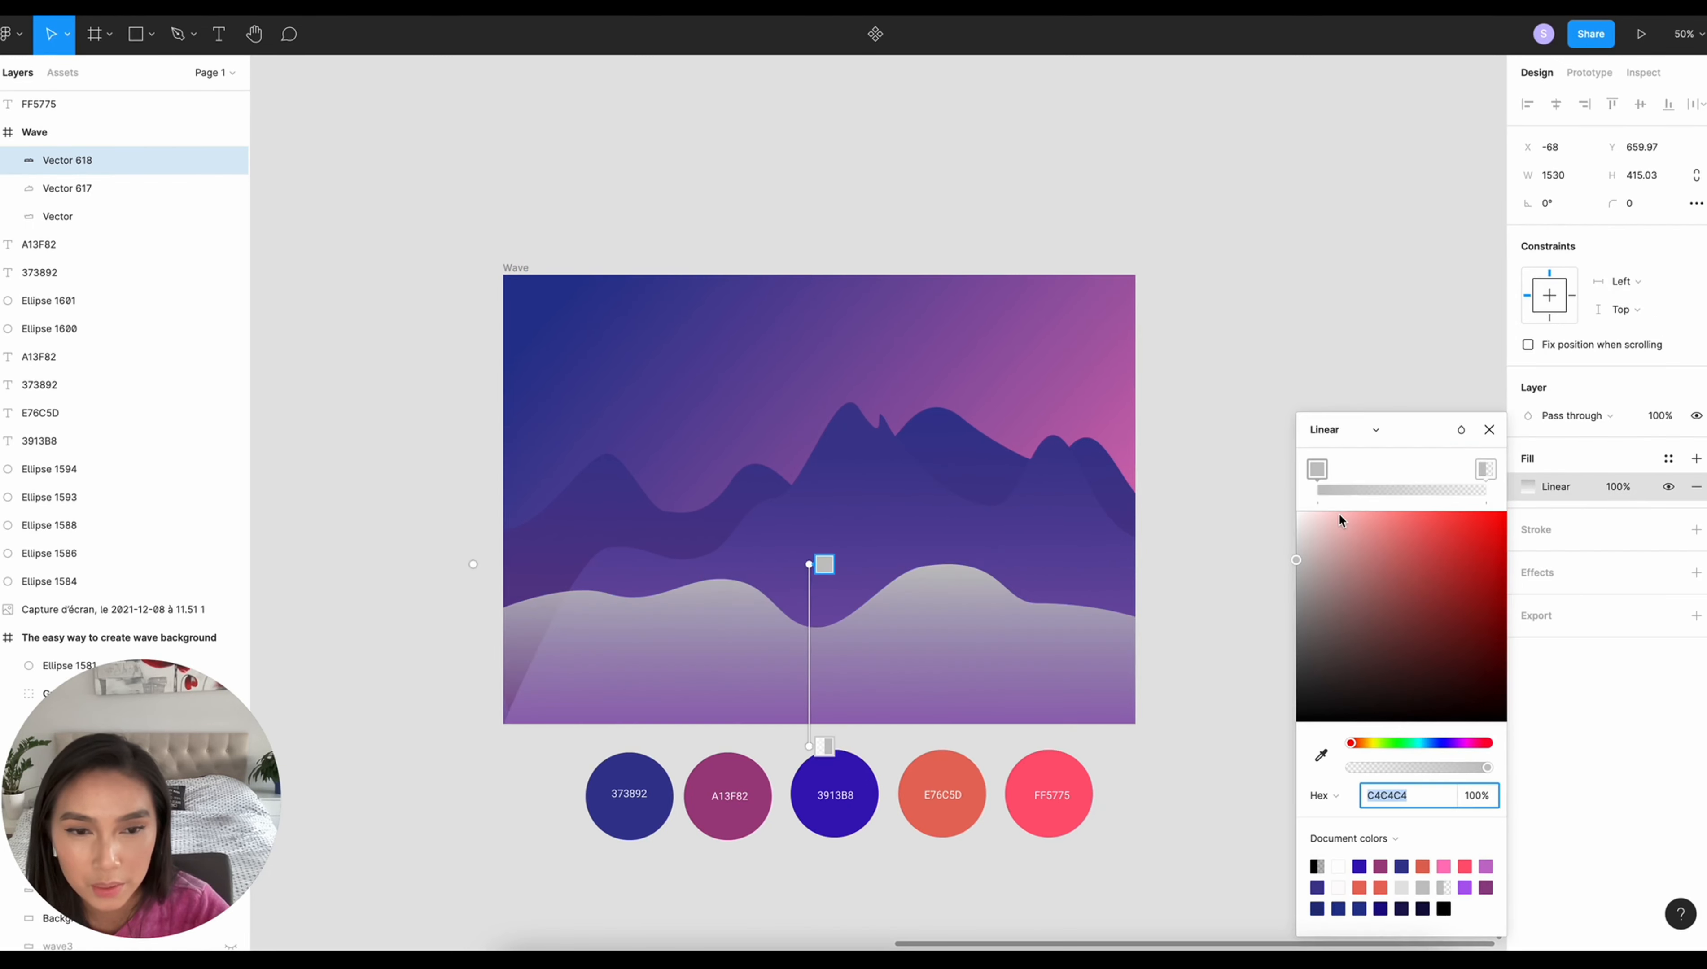
key(i)
click(726, 771)
click(825, 746)
key(i)
click(633, 774)
click(1226, 509)
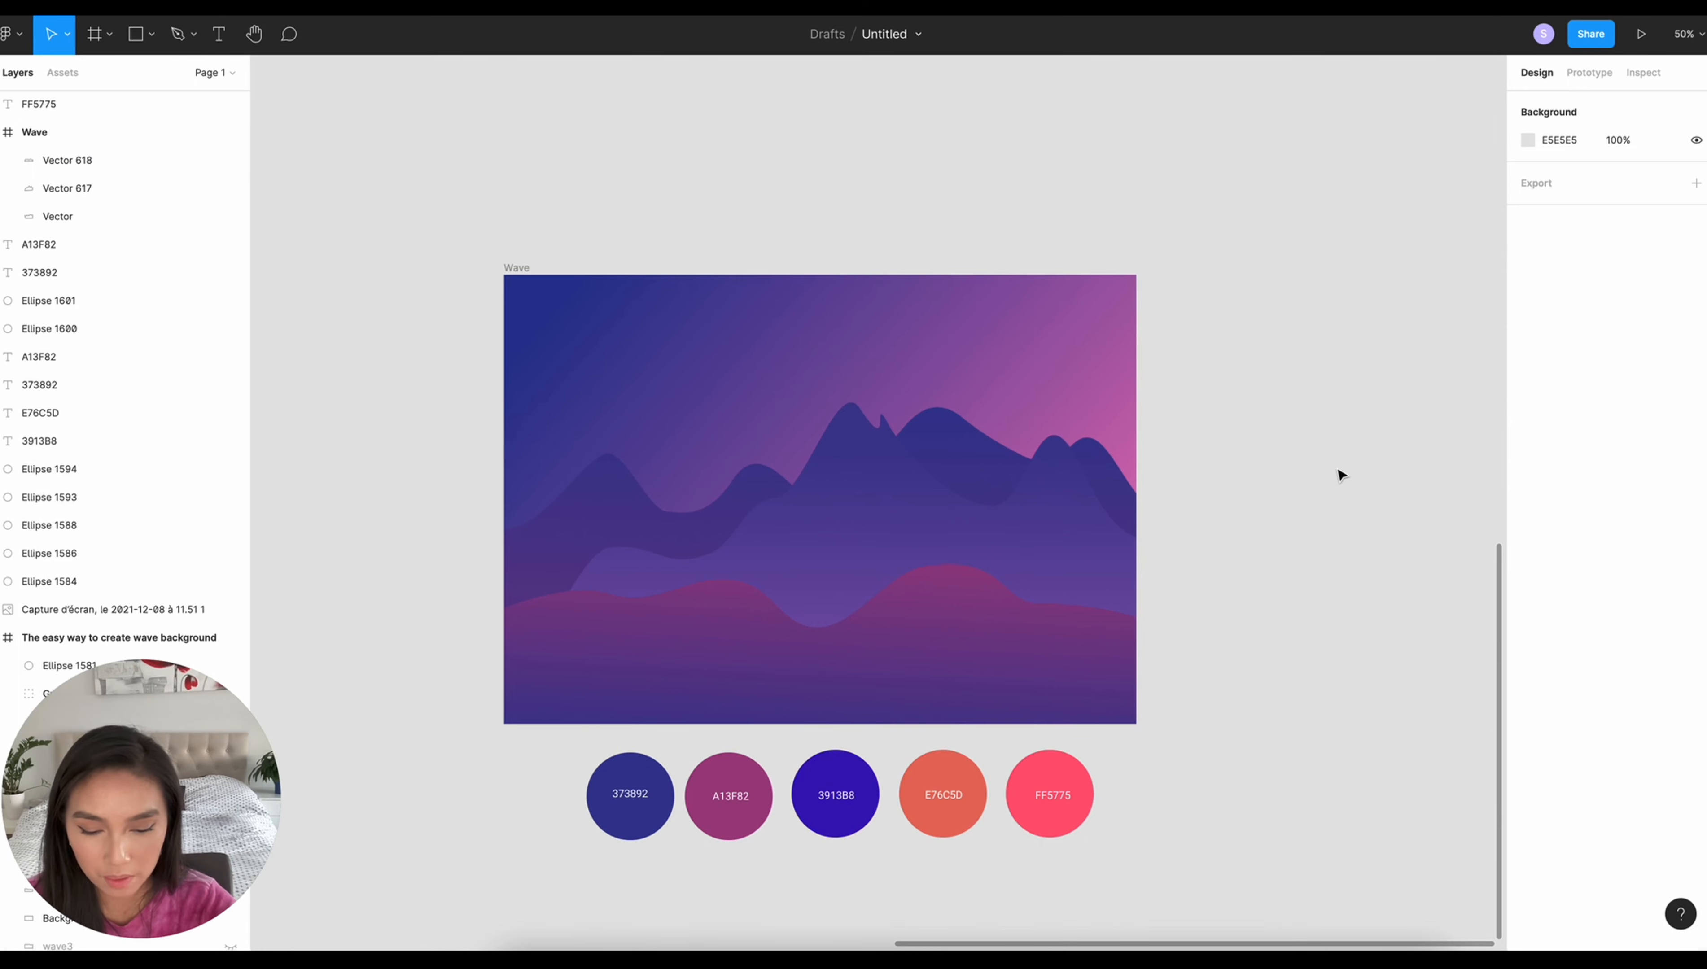
- Draw a closed shape with the Pen tool over the Wave frame's lower-left corner, sloping from the left edge down past the bottom edge
key(p)
click(504, 497)
click(602, 564)
click(675, 638)
click(763, 690)
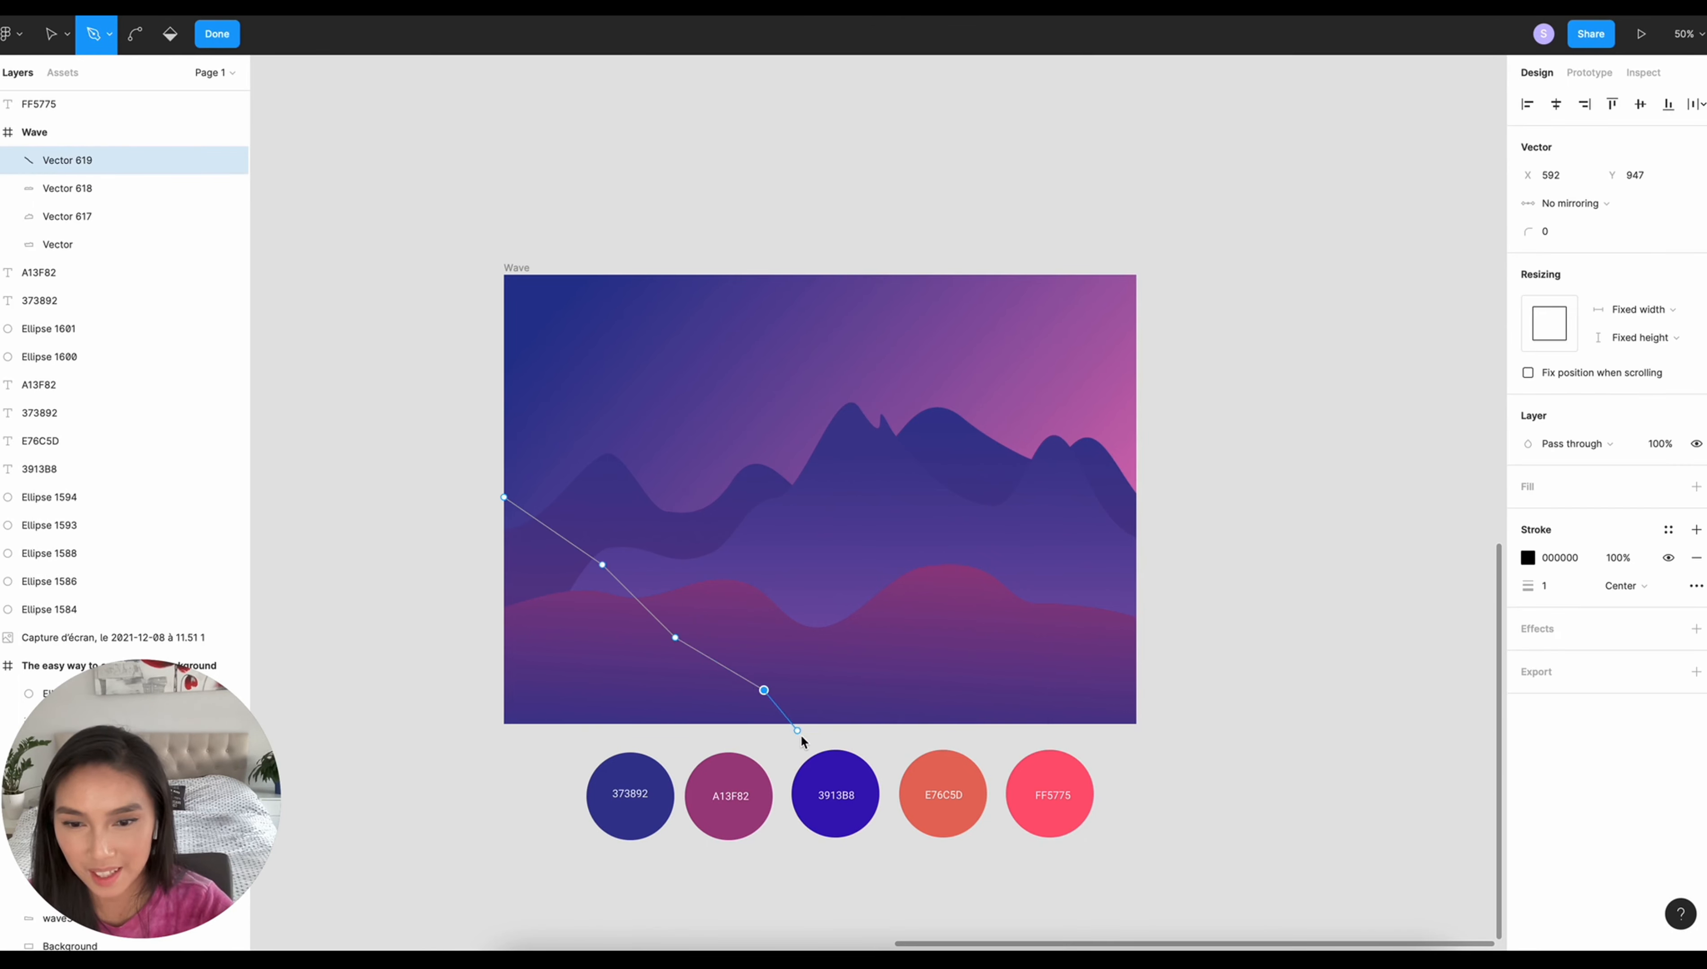
click(811, 749)
click(481, 764)
click(504, 497)
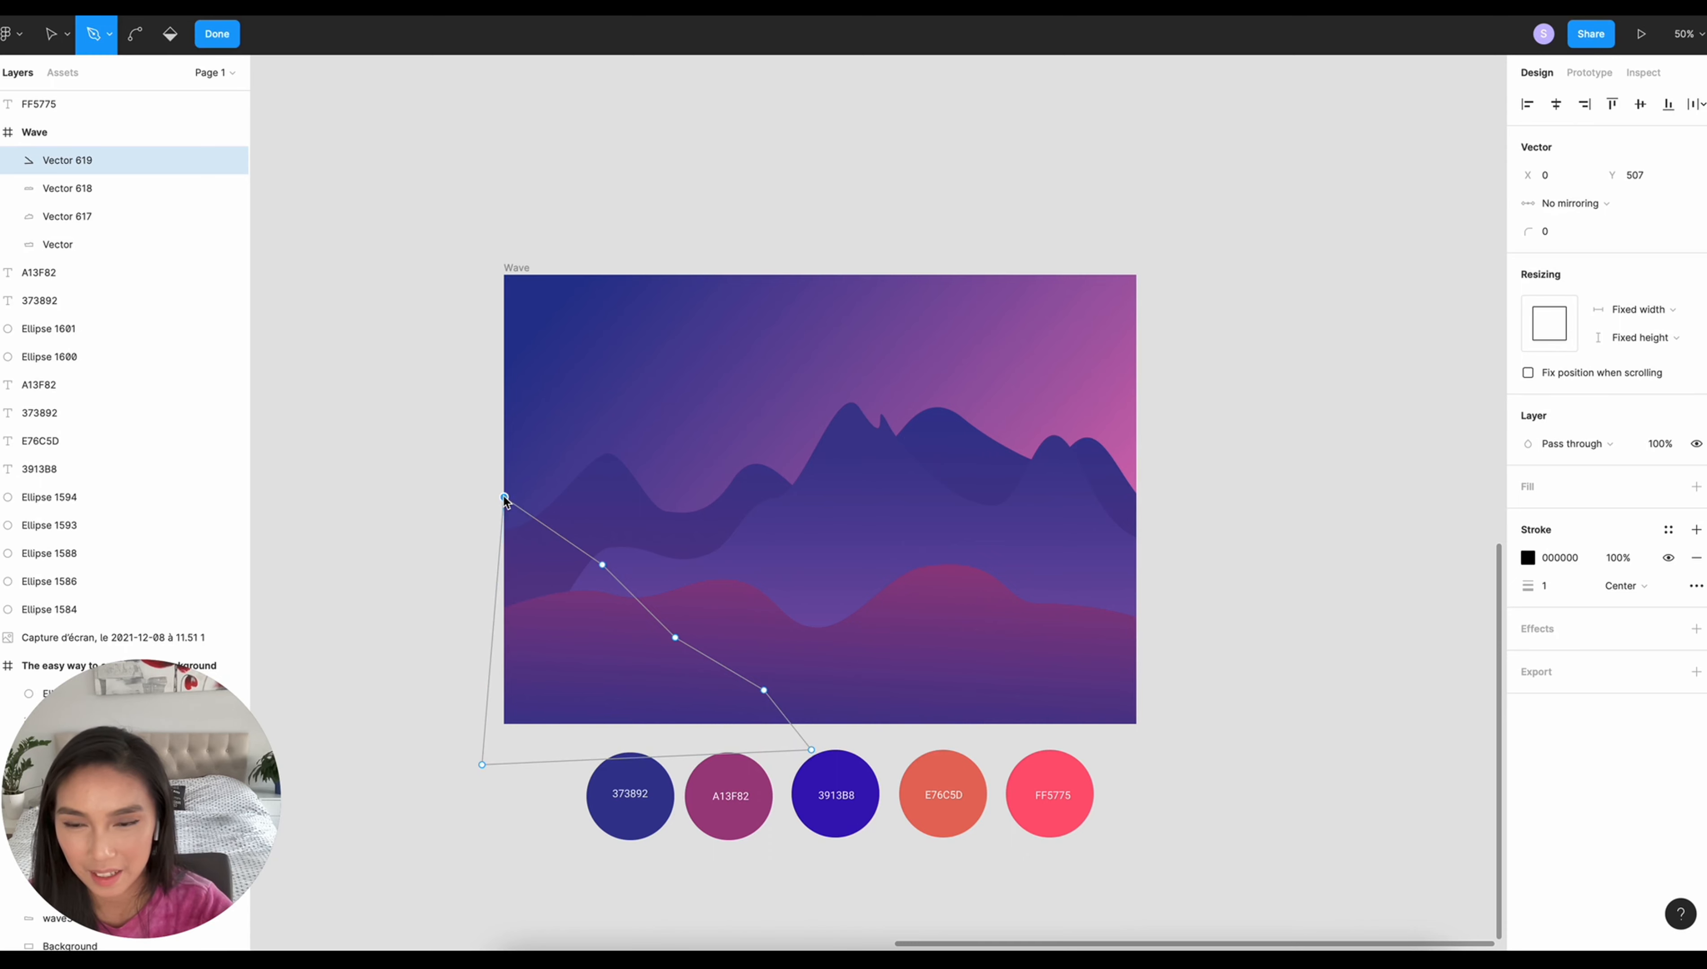
- Give the lower-left shape a C4C4C4 fill, remove its stroke, and bend its inner slope points into curves
click(1695, 587)
key(super)
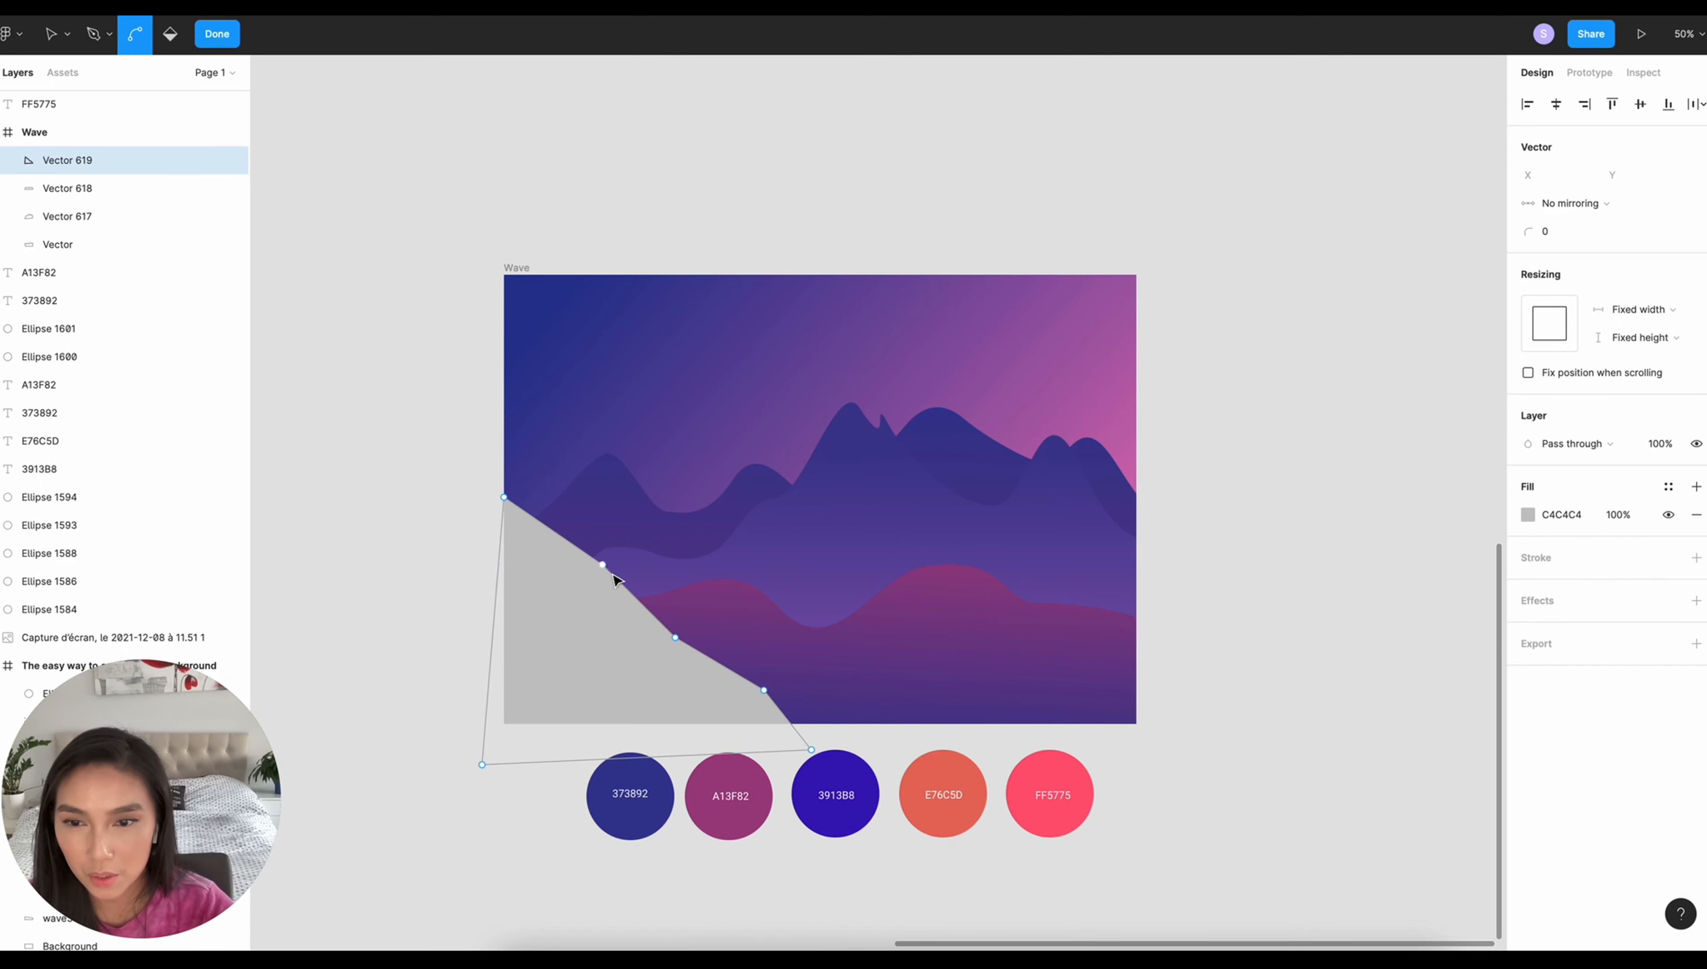
mouse_move(602, 565)
mouse_down()
mouse_move(678, 640)
mouse_move(614, 542)
mouse_move(592, 546)
mouse_up()
click(63, 35)
click(75, 75)
drag(603, 564, 612, 555)
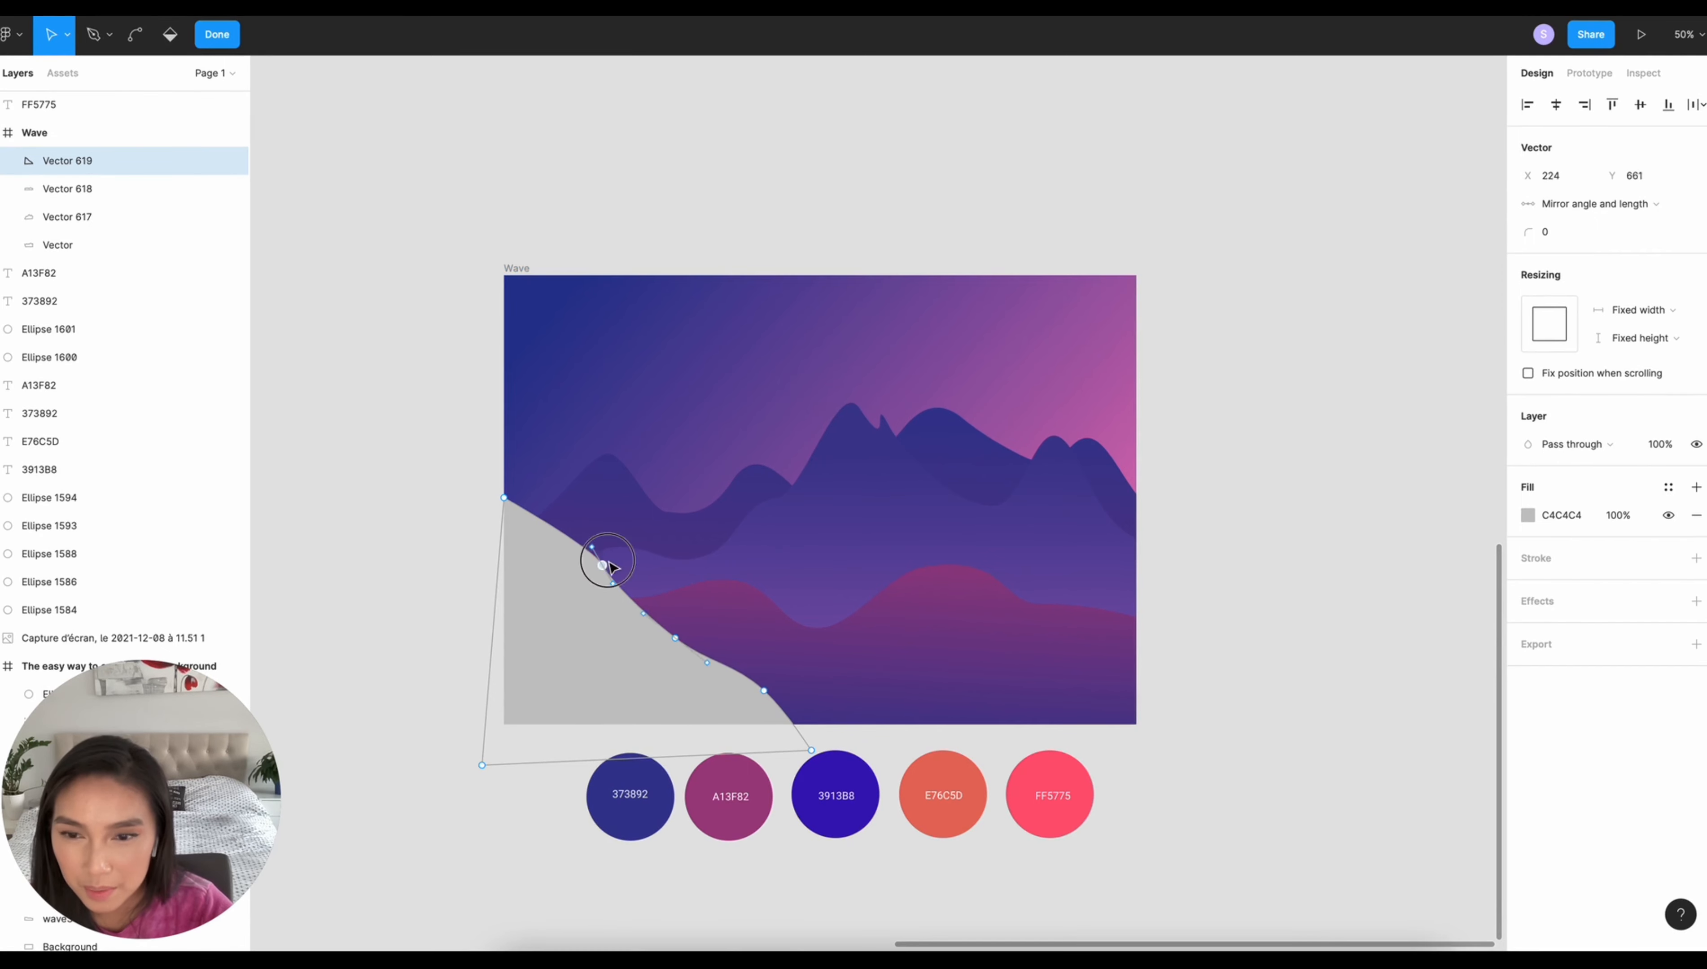
drag(675, 638, 682, 628)
- Adjust the left hill's points and curve handles into a smooth descending slope, making the shape about 758 × 610
drag(764, 692, 796, 692)
mouse_move(766, 664)
mouse_down()
mouse_move(743, 678)
mouse_move(748, 665)
mouse_up()
drag(650, 603, 631, 614)
drag(601, 536, 588, 513)
drag(682, 628, 725, 687)
key(Escape)
click(324, 240)
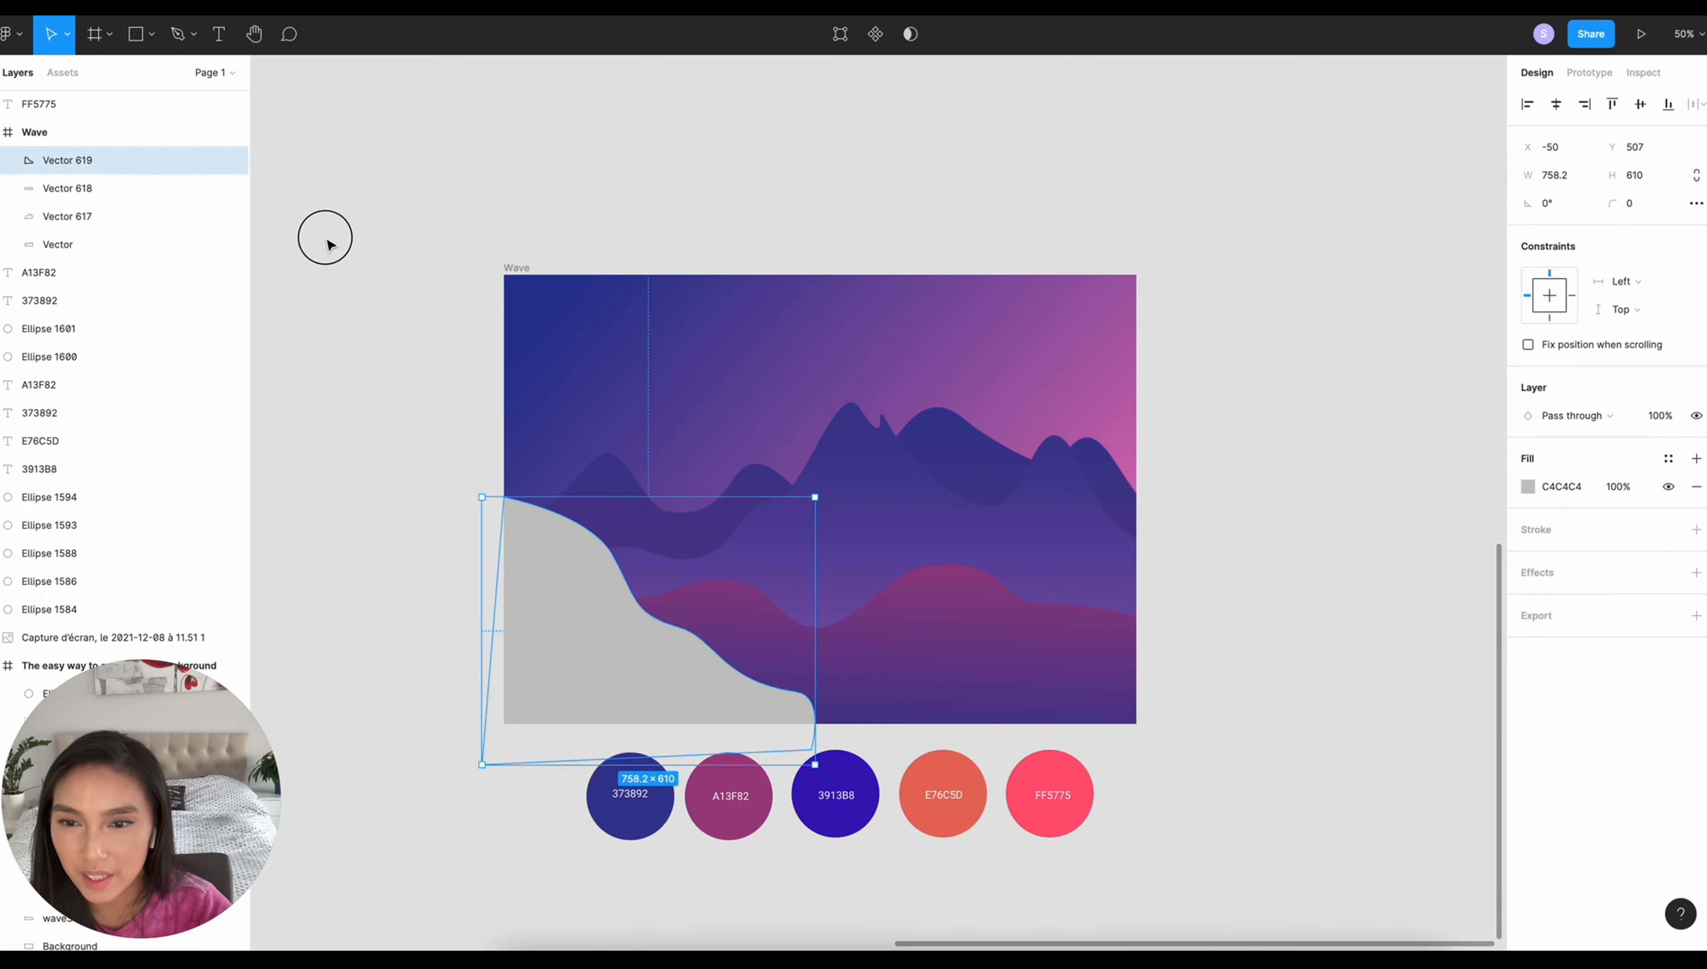
- Apply a linear gradient to the left hill from 3913B8 to E76C5D, sampled from the palette, and extend its start above the shape
click(630, 651)
click(1528, 487)
click(1338, 488)
click(1344, 511)
click(663, 497)
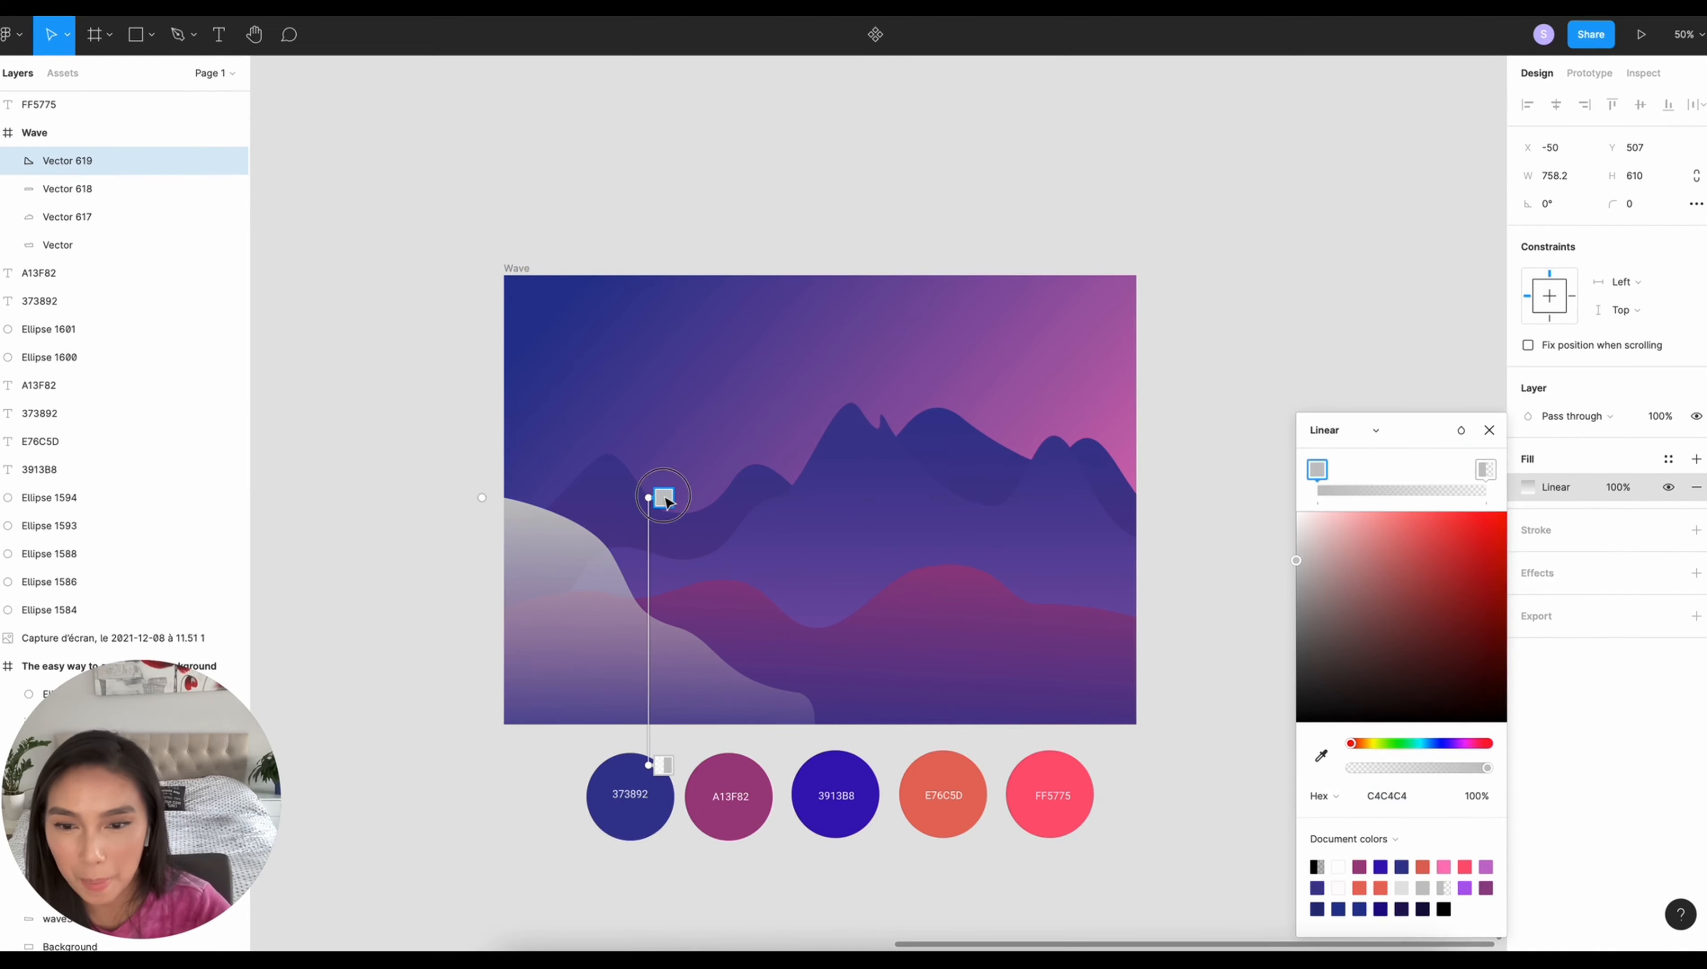
key(i)
click(840, 764)
click(663, 765)
key(i)
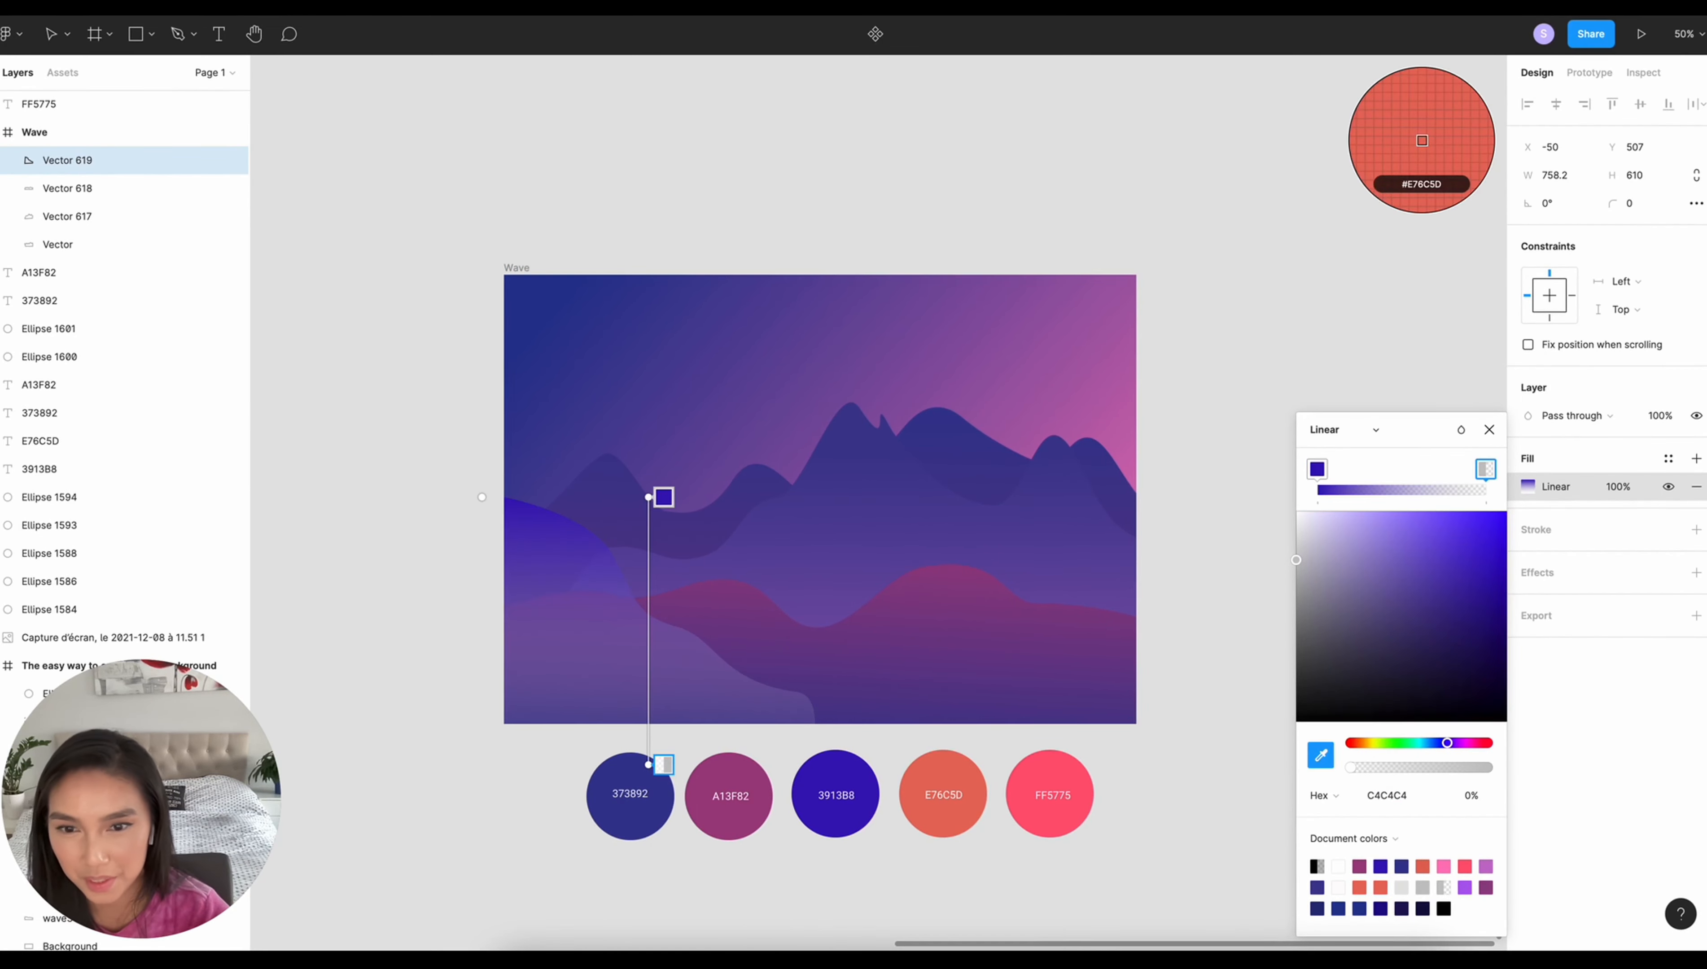
click(939, 771)
drag(649, 498, 648, 455)
click(1179, 624)
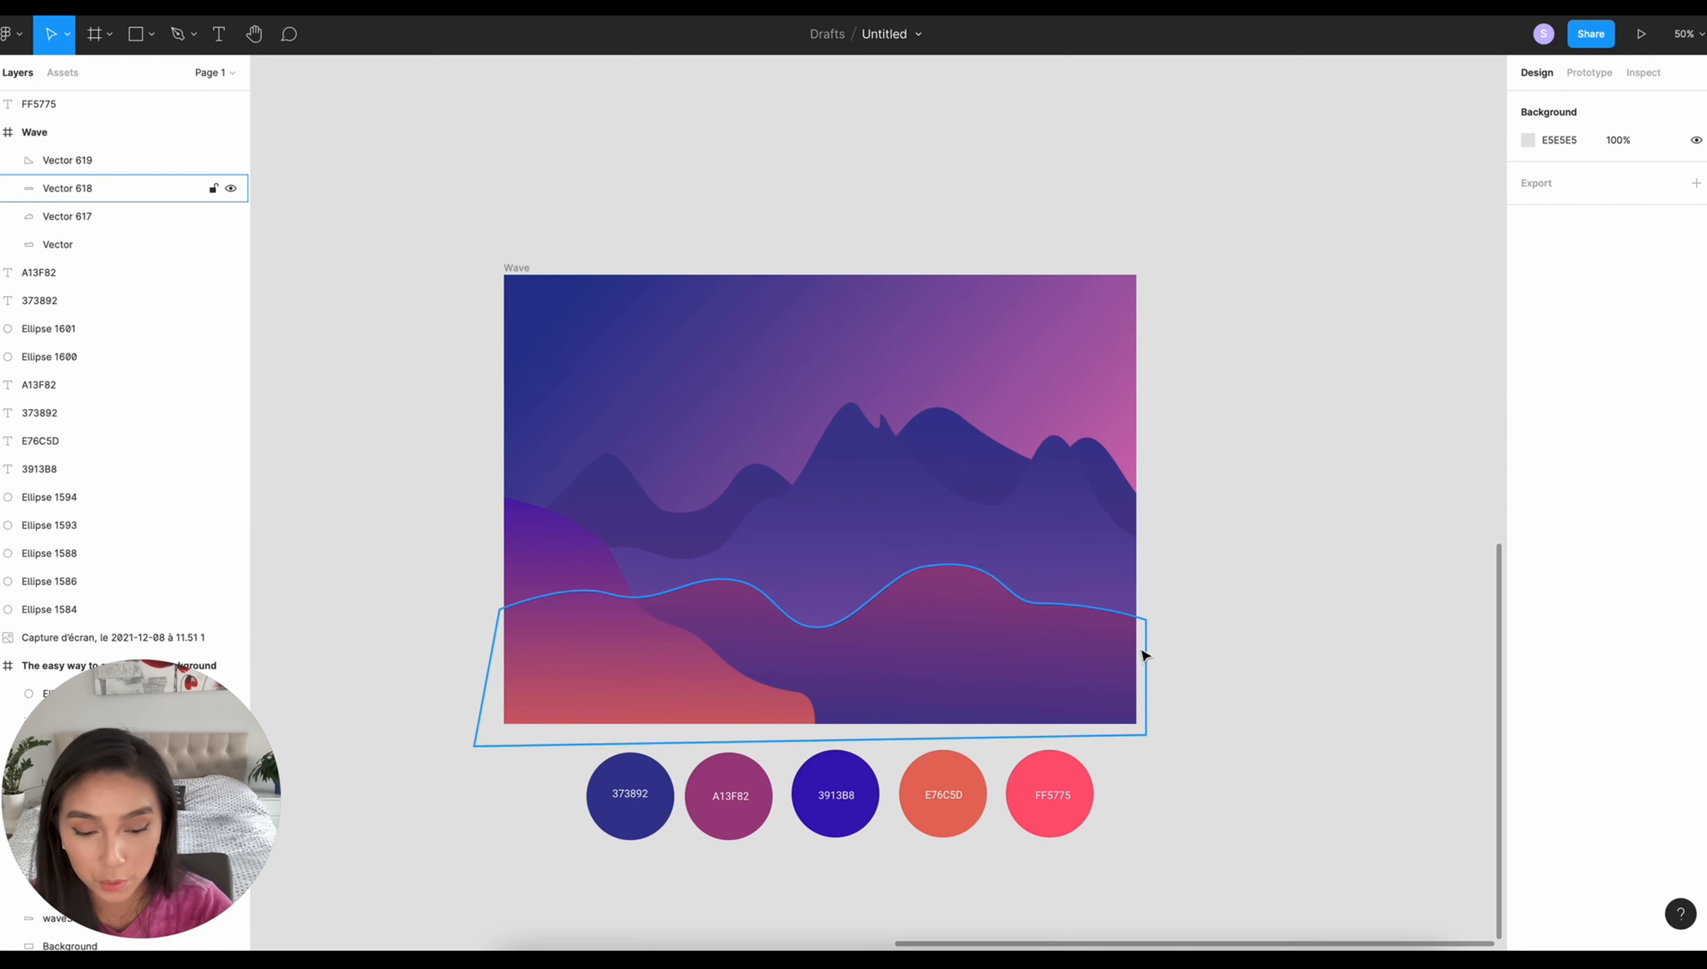
- Draw a closed shape about 632 × 608 with the Pen tool over the frame's lower-right corner, sloping down from the right edge
key(p)
click(1137, 479)
click(1061, 501)
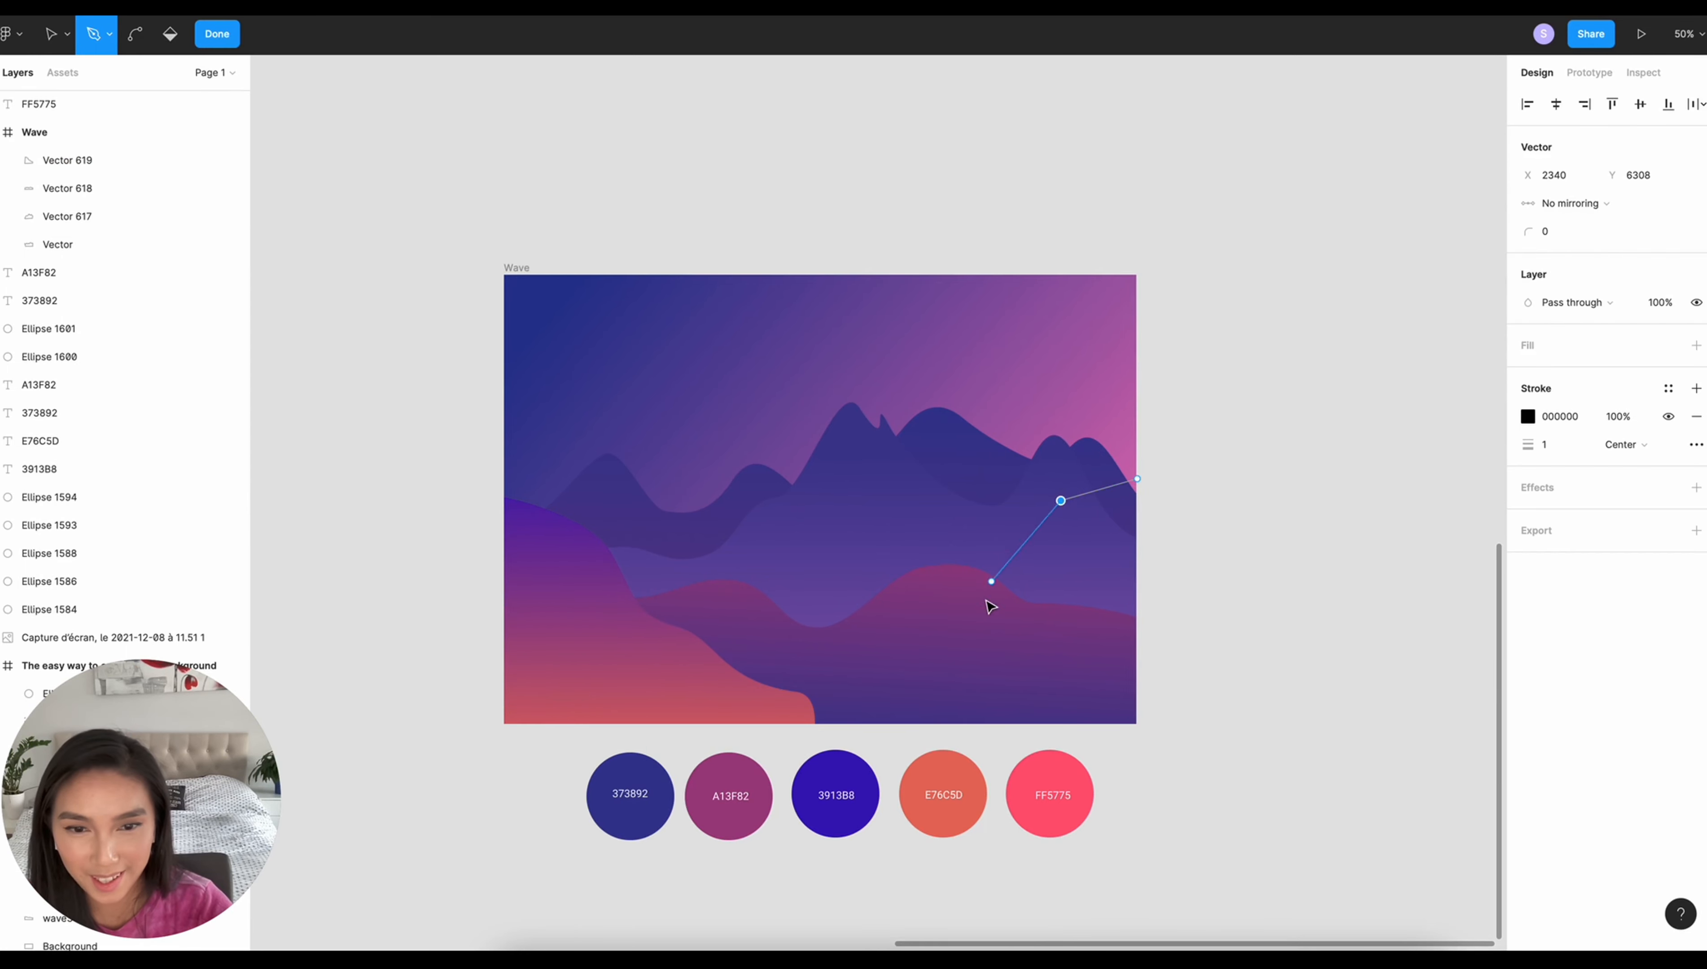
click(1000, 587)
click(930, 635)
click(902, 693)
click(886, 741)
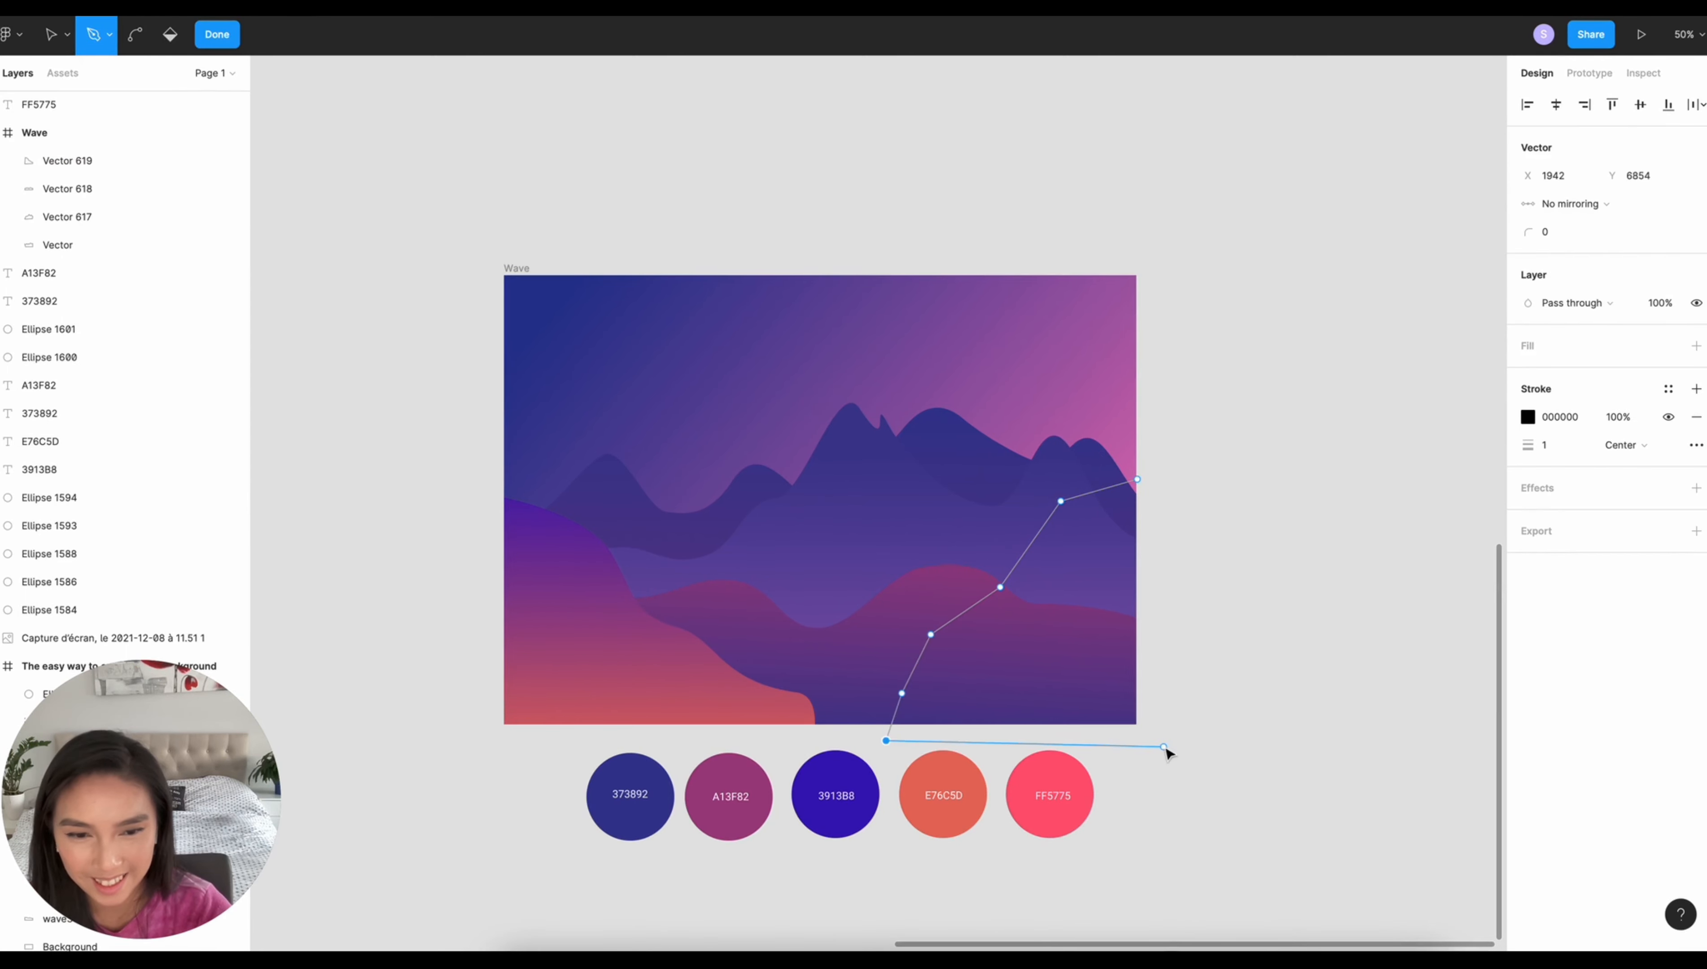
click(1164, 747)
click(1137, 479)
- Give the lower-right shape a C4C4C4 fill, remove its stroke, and bend its slope points into curves
click(1697, 347)
click(1697, 445)
click(134, 35)
click(901, 693)
click(931, 634)
click(1000, 587)
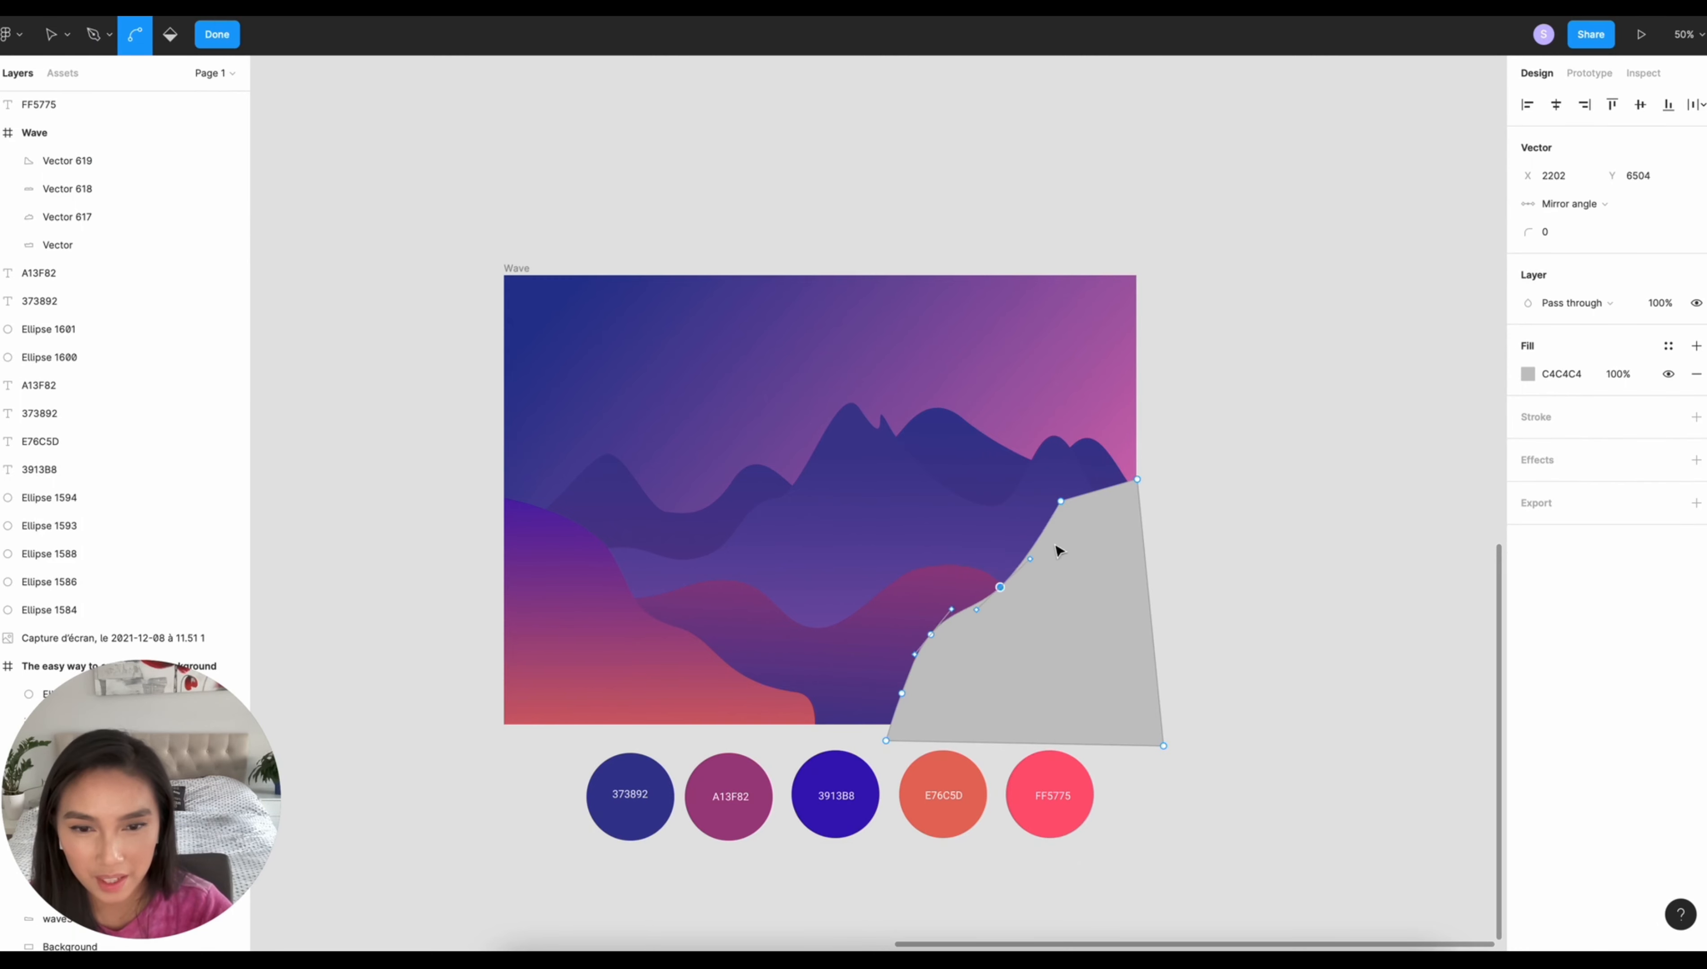
click(216, 35)
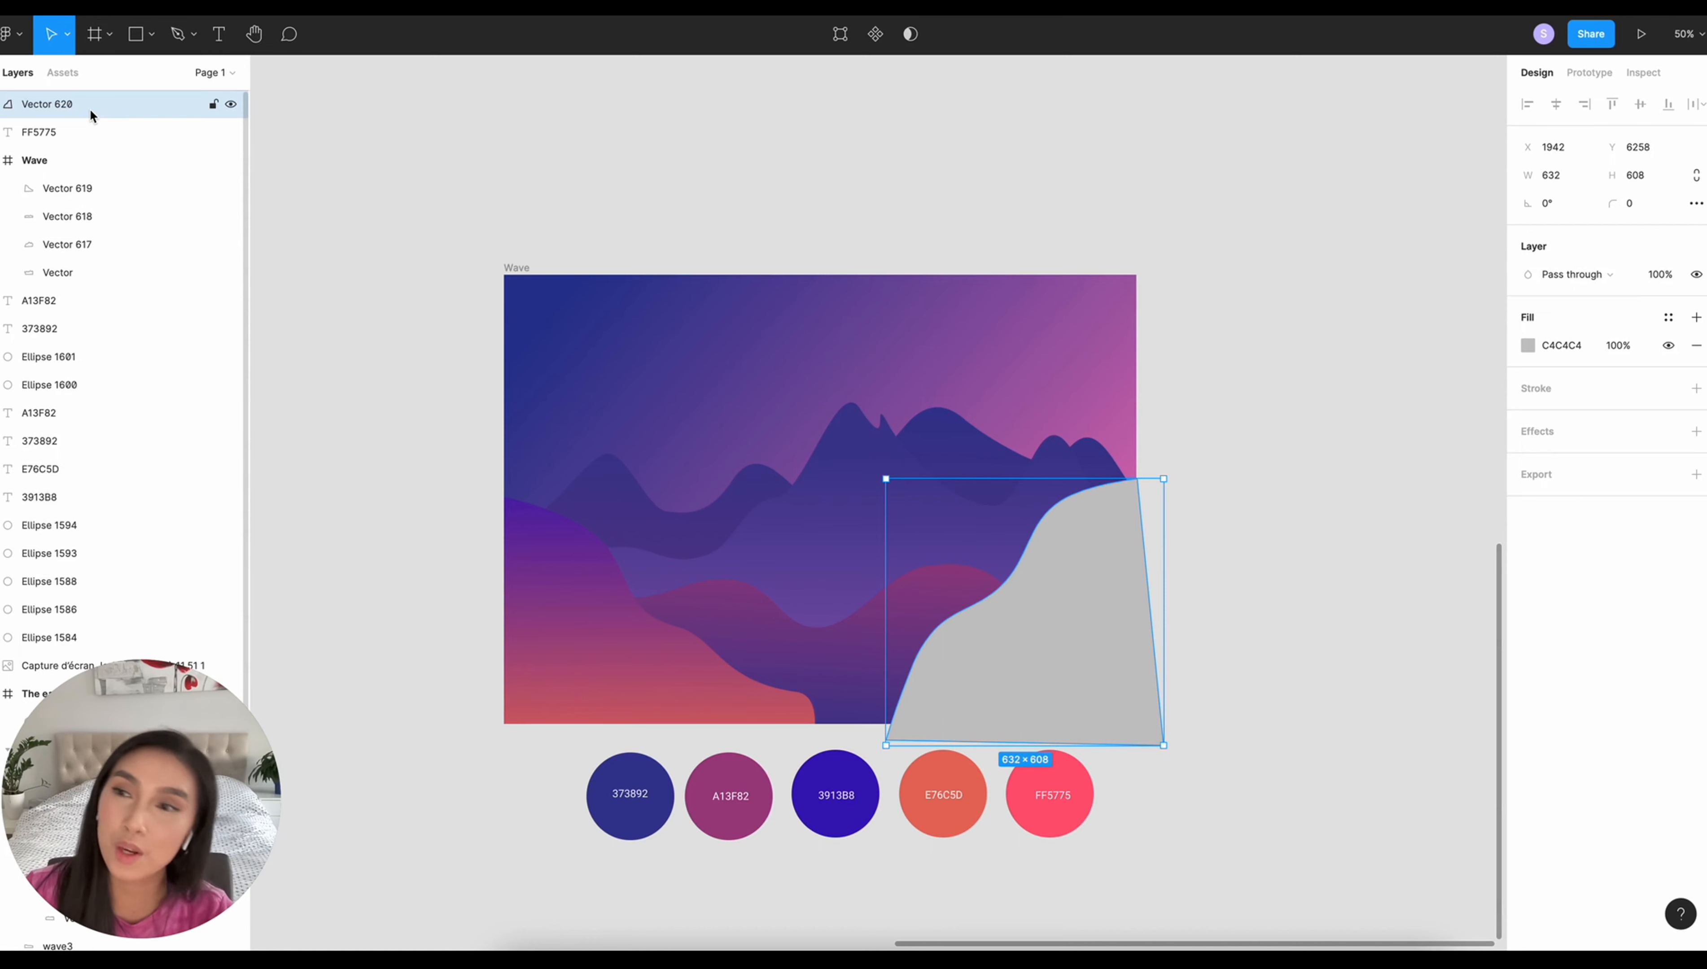
- Move the right hill's layer into the Wave frame and copy the left hill's gradient properties onto it
drag(76, 104, 52, 176)
right_click(558, 627)
mouse_move(647, 542)
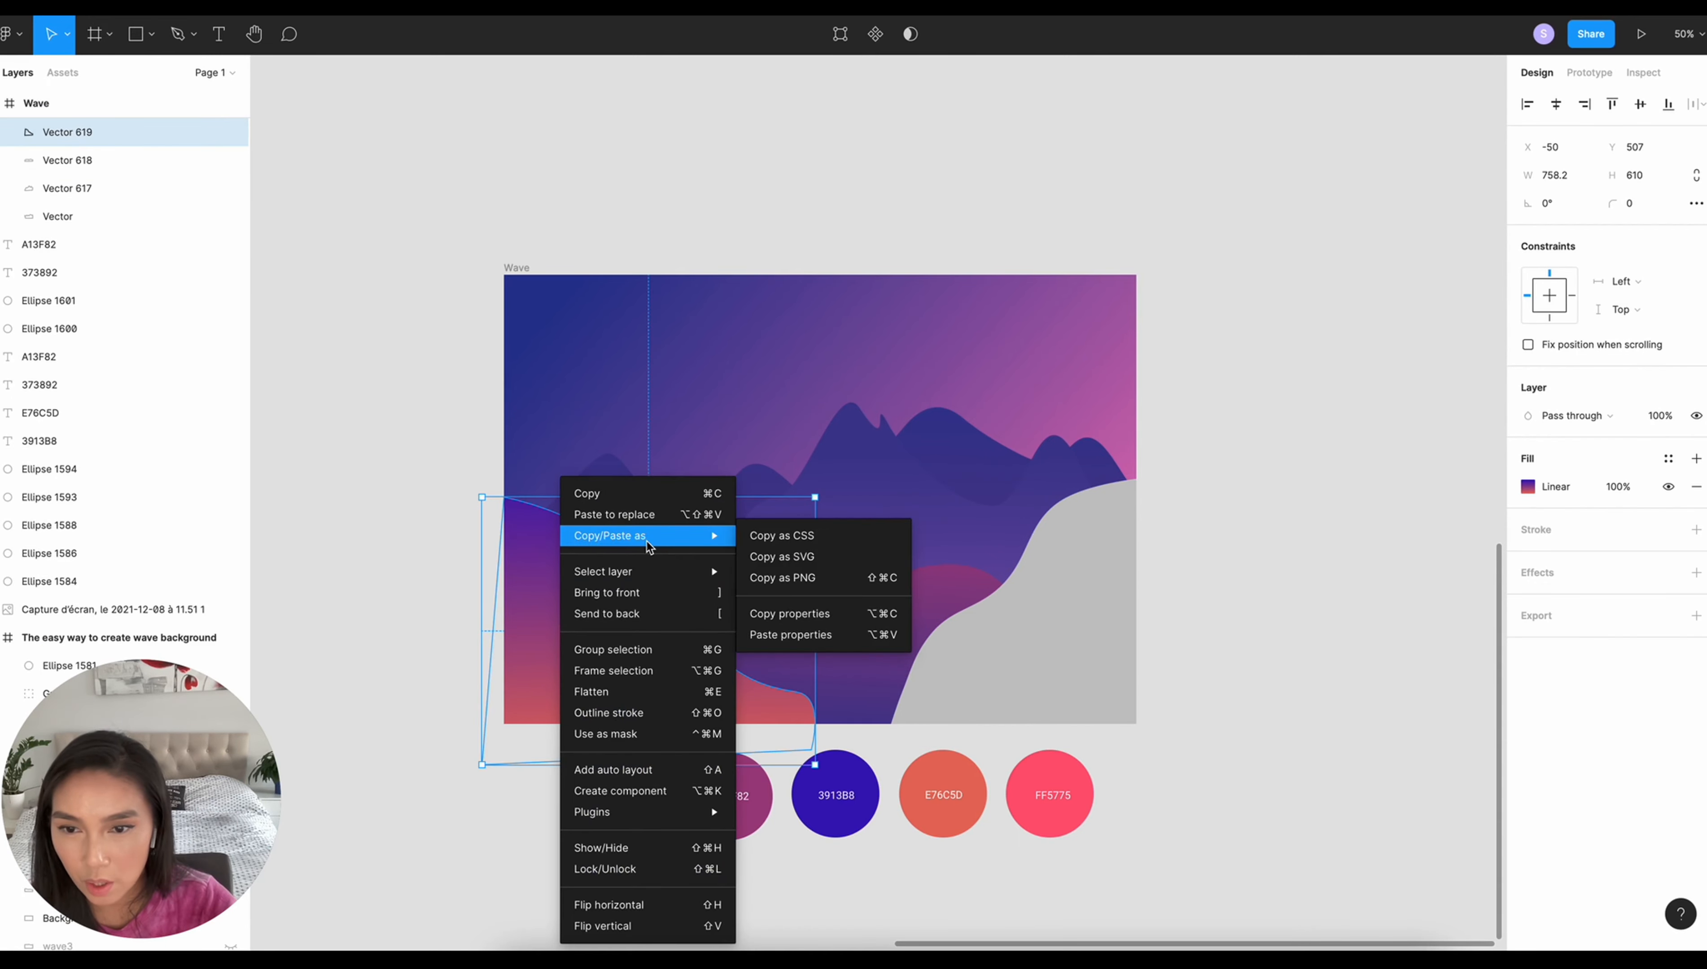
click(789, 613)
key(Escape)
right_click(1069, 627)
mouse_move(1178, 541)
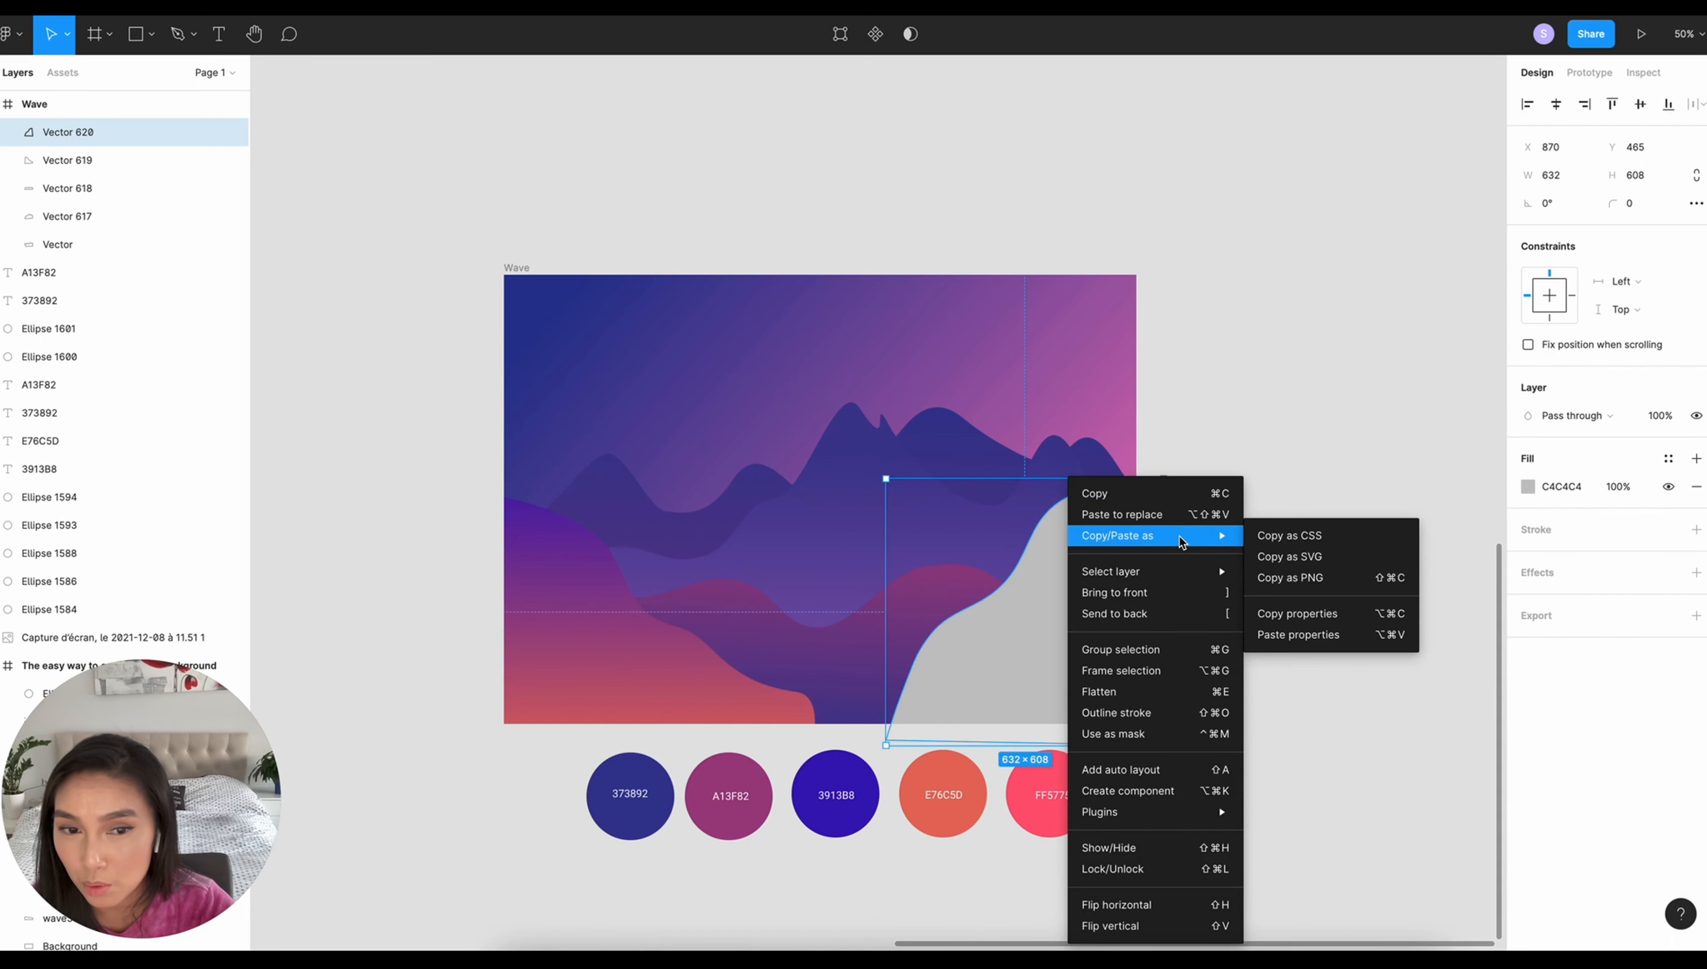
click(1284, 637)
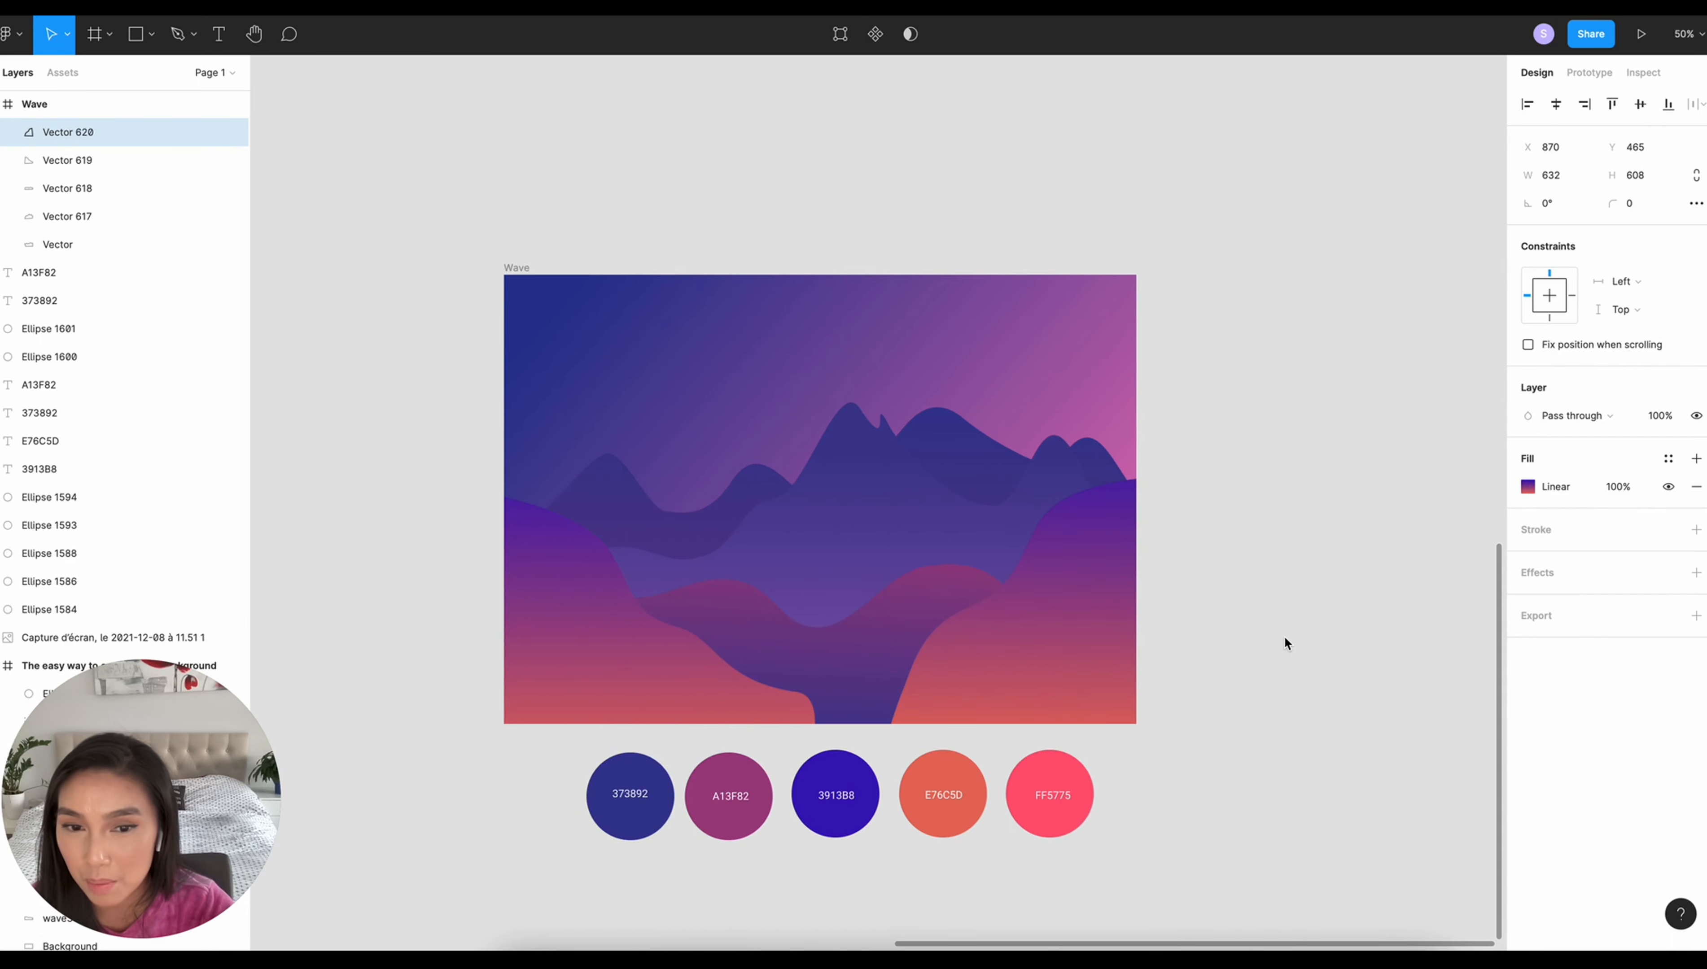
- Refine the right hill's slope by moving its lower points outward toward the valley and adjusting its curve handles
click(840, 35)
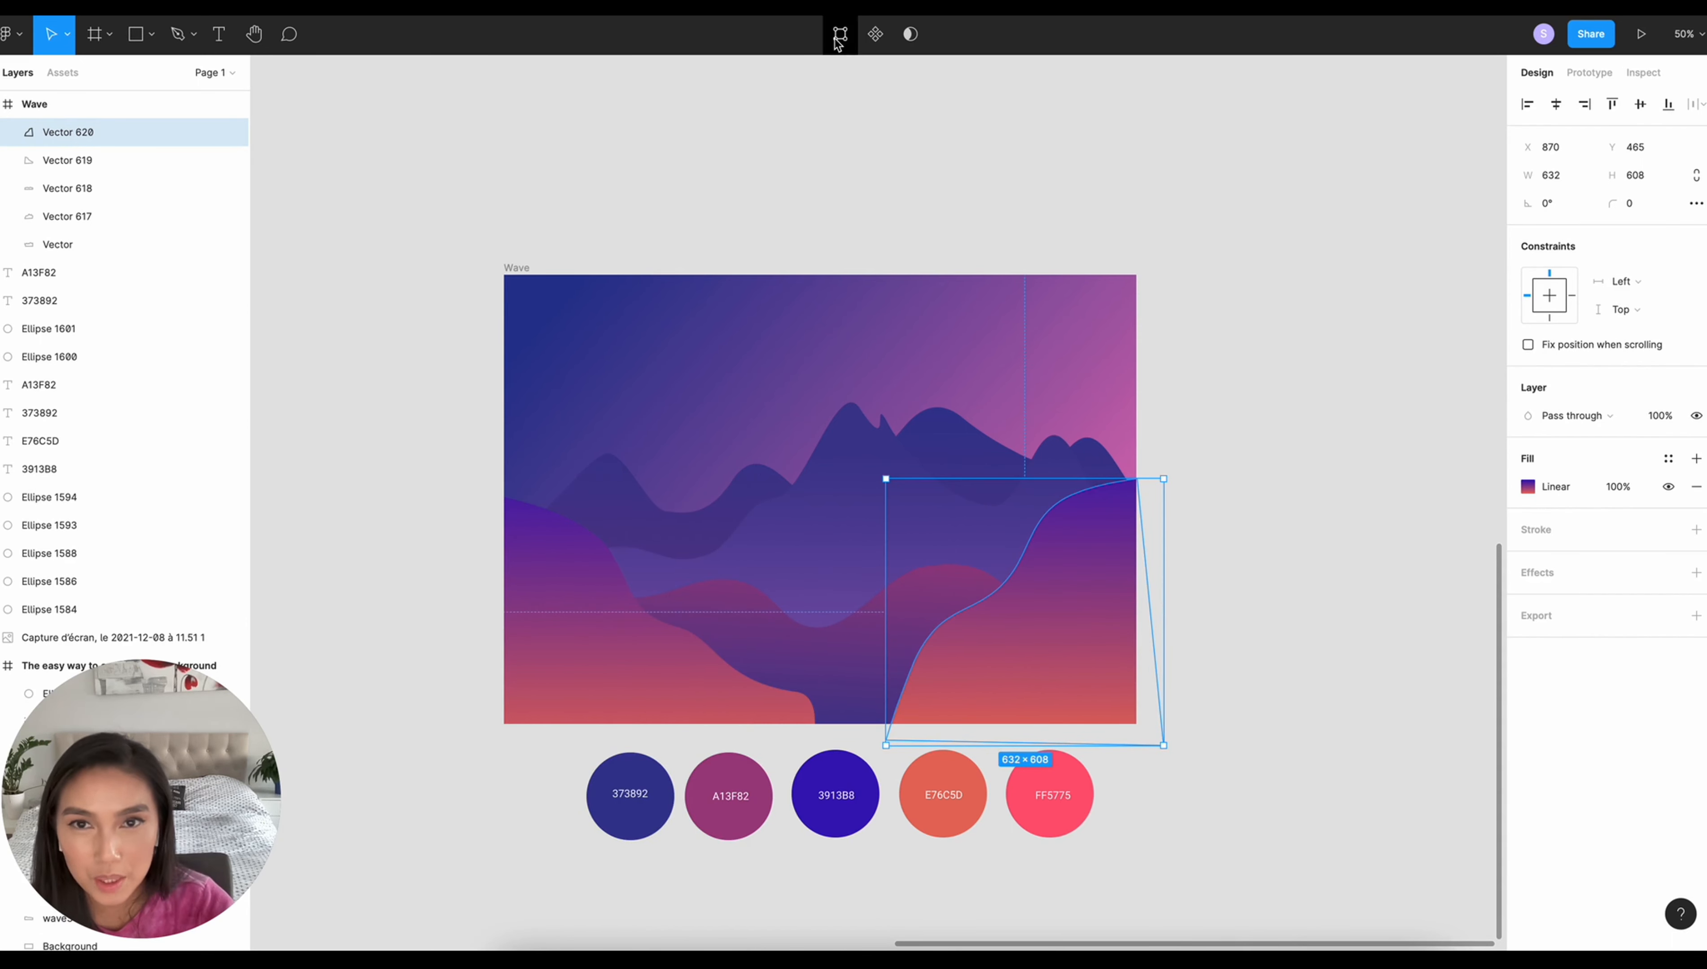
click(227, 37)
double_click(983, 657)
drag(902, 693, 886, 696)
drag(886, 740, 860, 745)
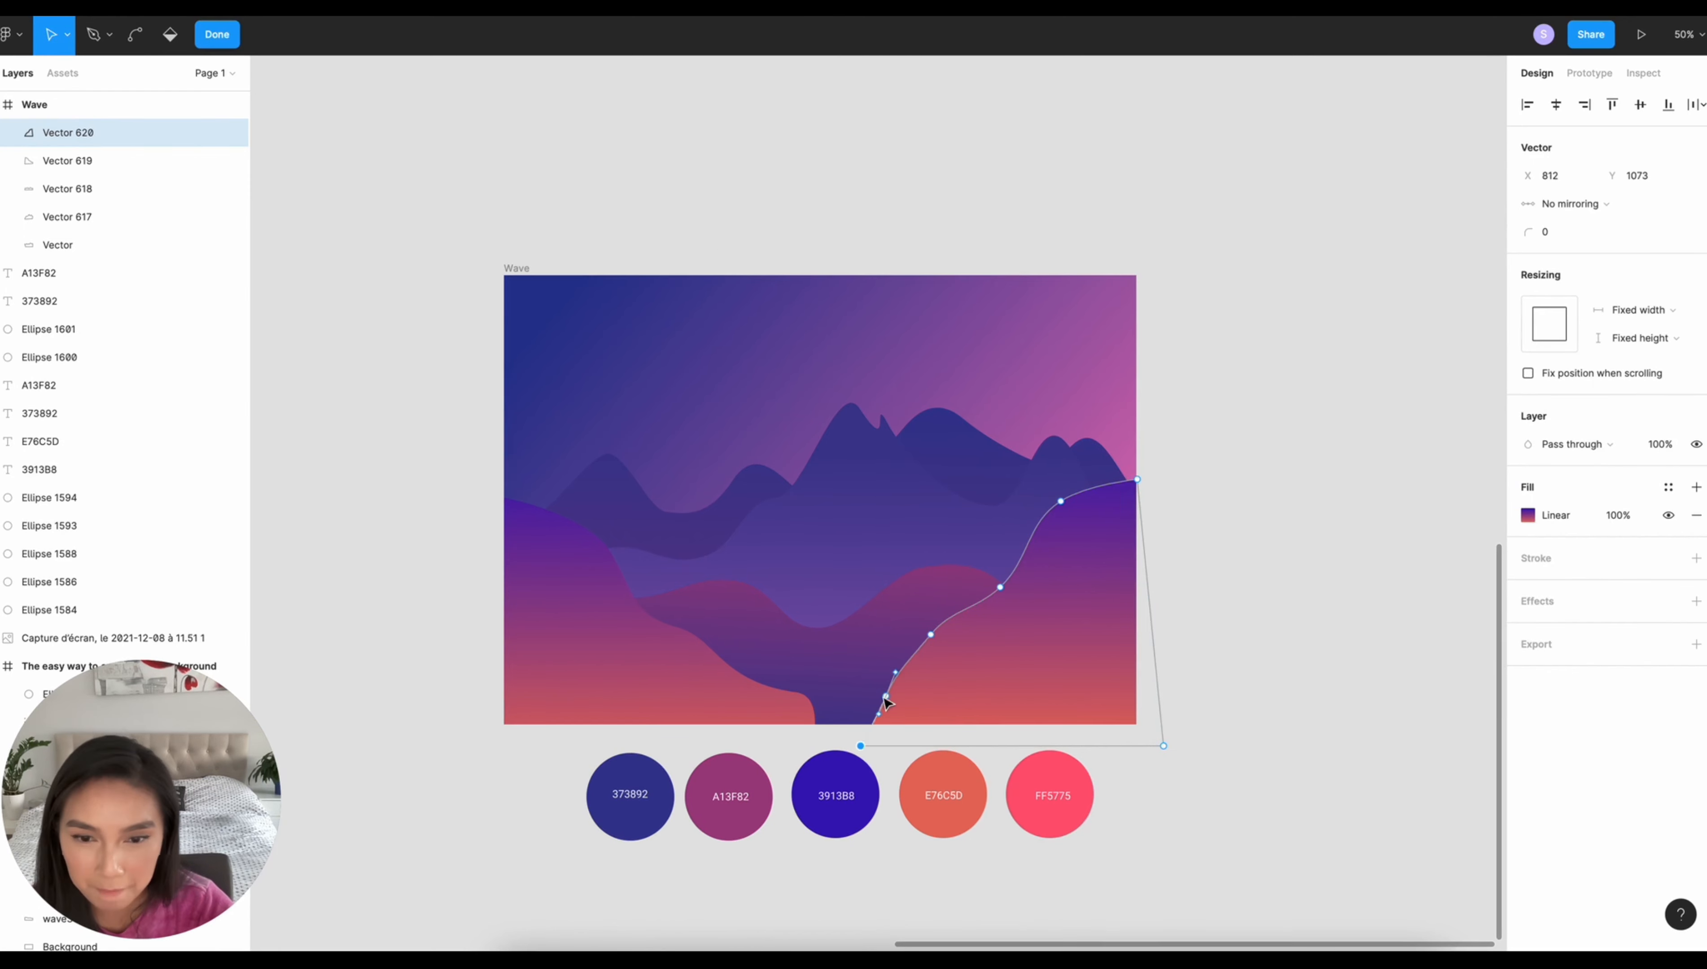
drag(930, 635, 936, 635)
drag(1030, 567, 1043, 560)
click(1401, 578)
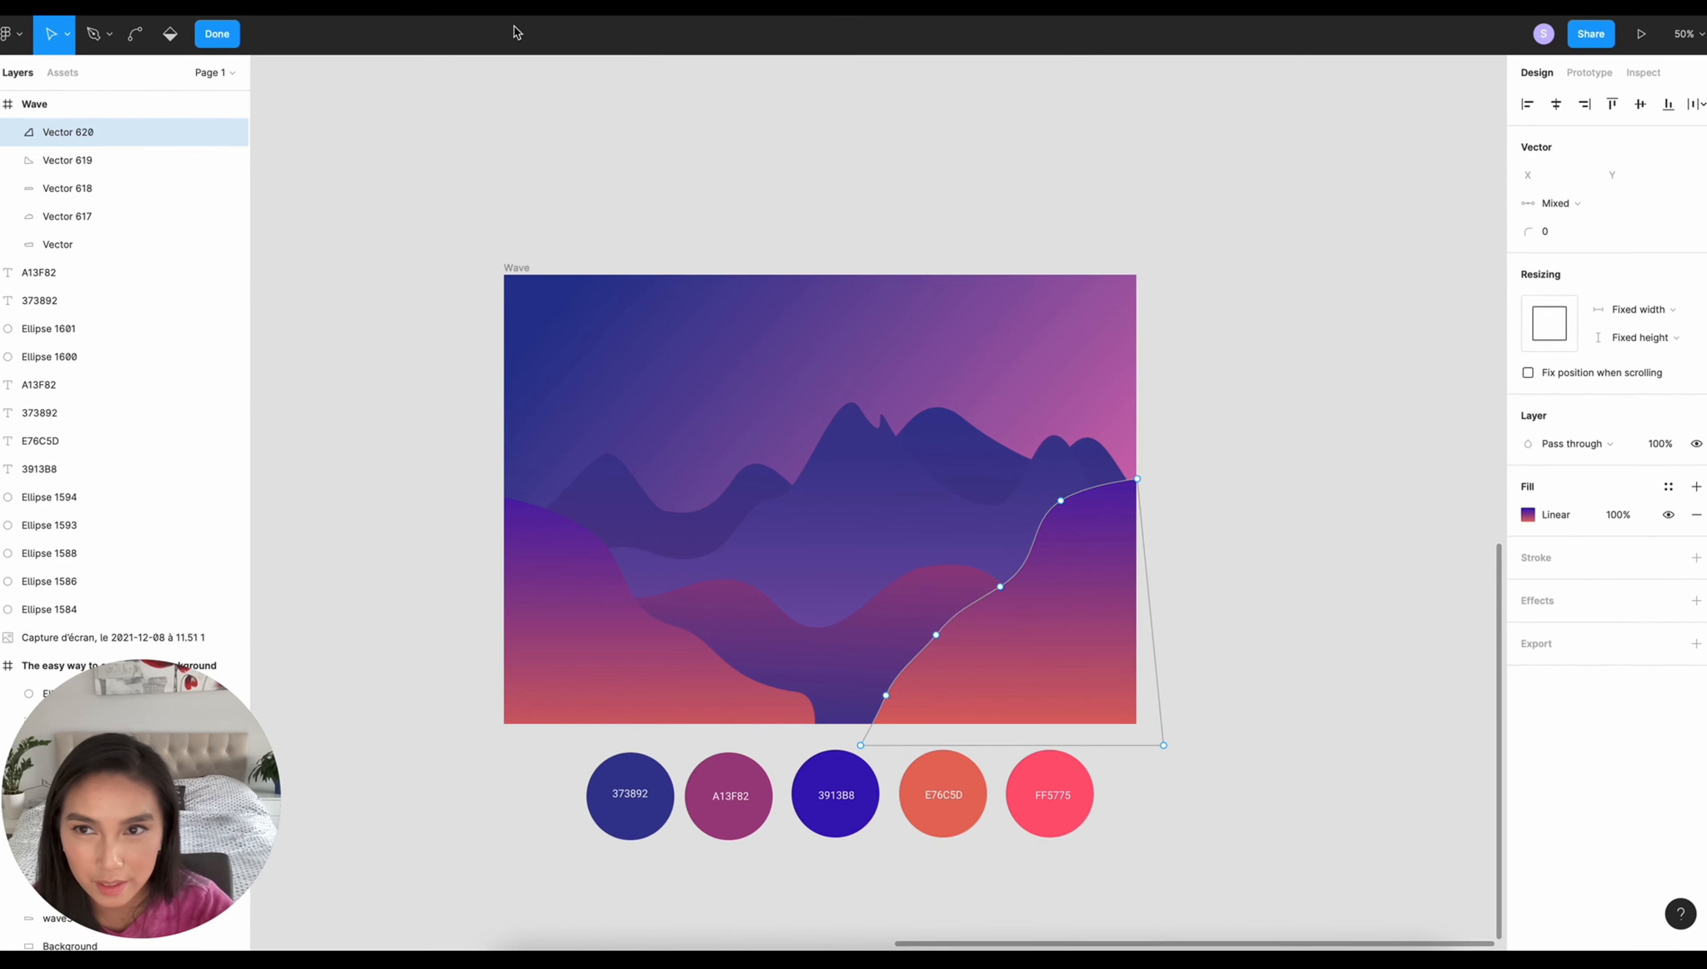
click(237, 39)
- Smooth the lower end of the left hill by adjusting its points and handles so the slope runs off the frame's bottom
double_click(759, 705)
click(797, 692)
drag(826, 697, 839, 747)
drag(750, 631, 752, 637)
click(223, 37)
click(555, 225)
scroll(1328, 409, down, 1)
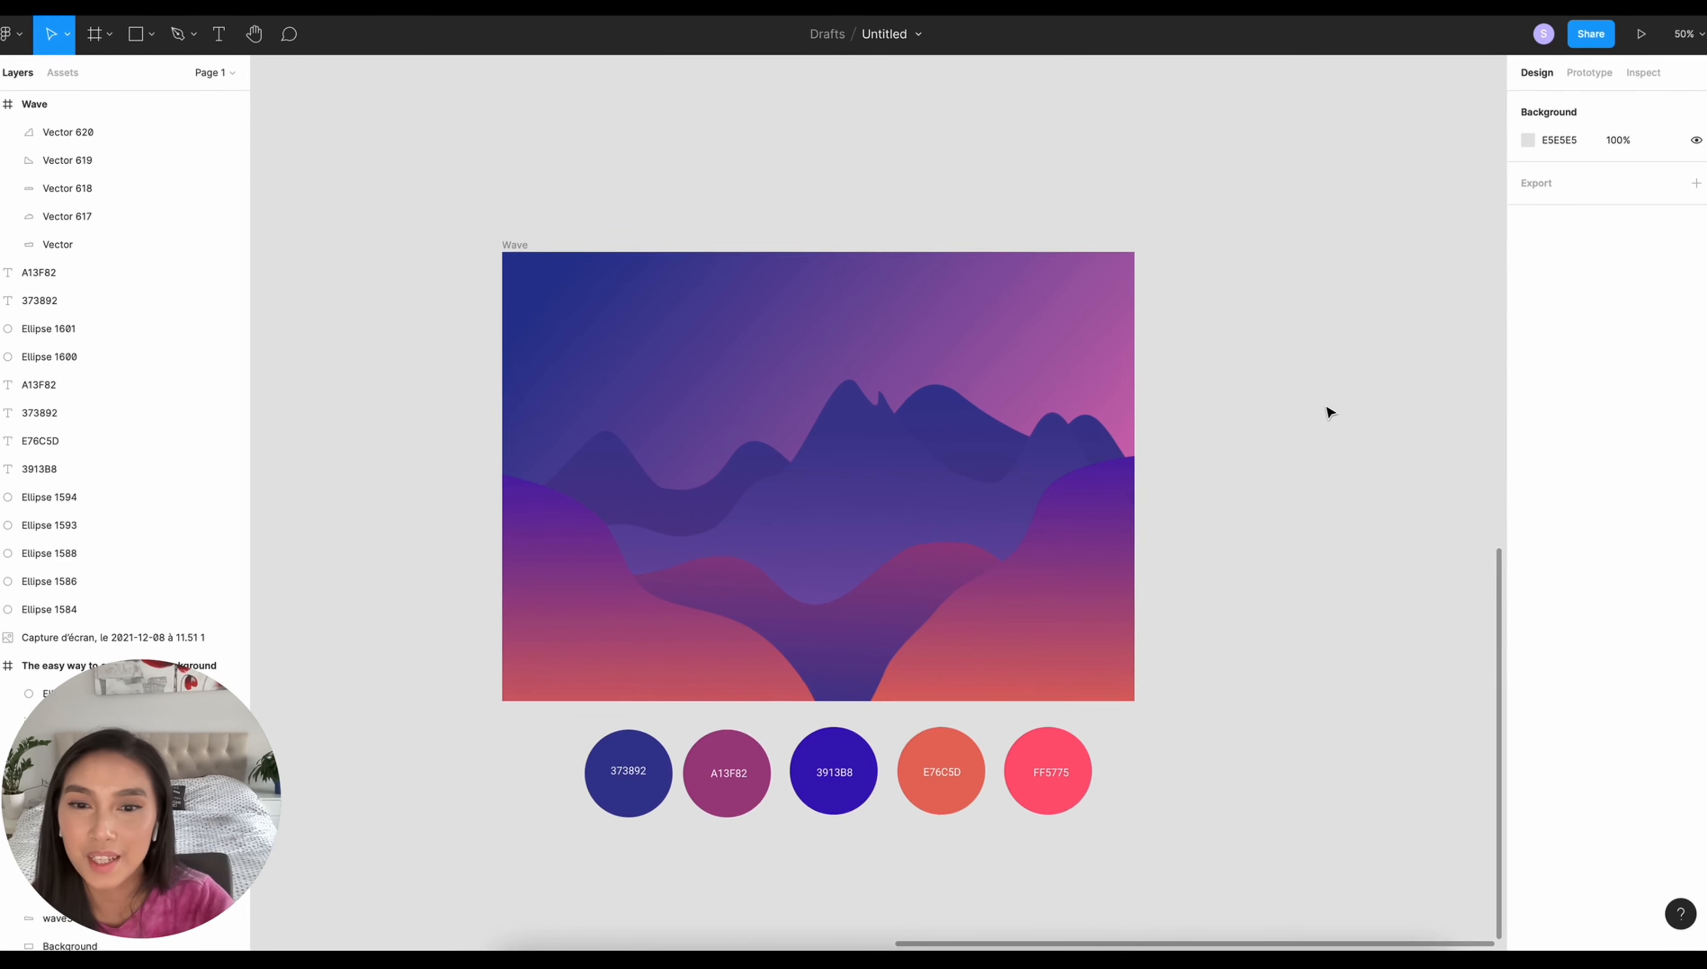
scroll(1328, 409, up, 1)
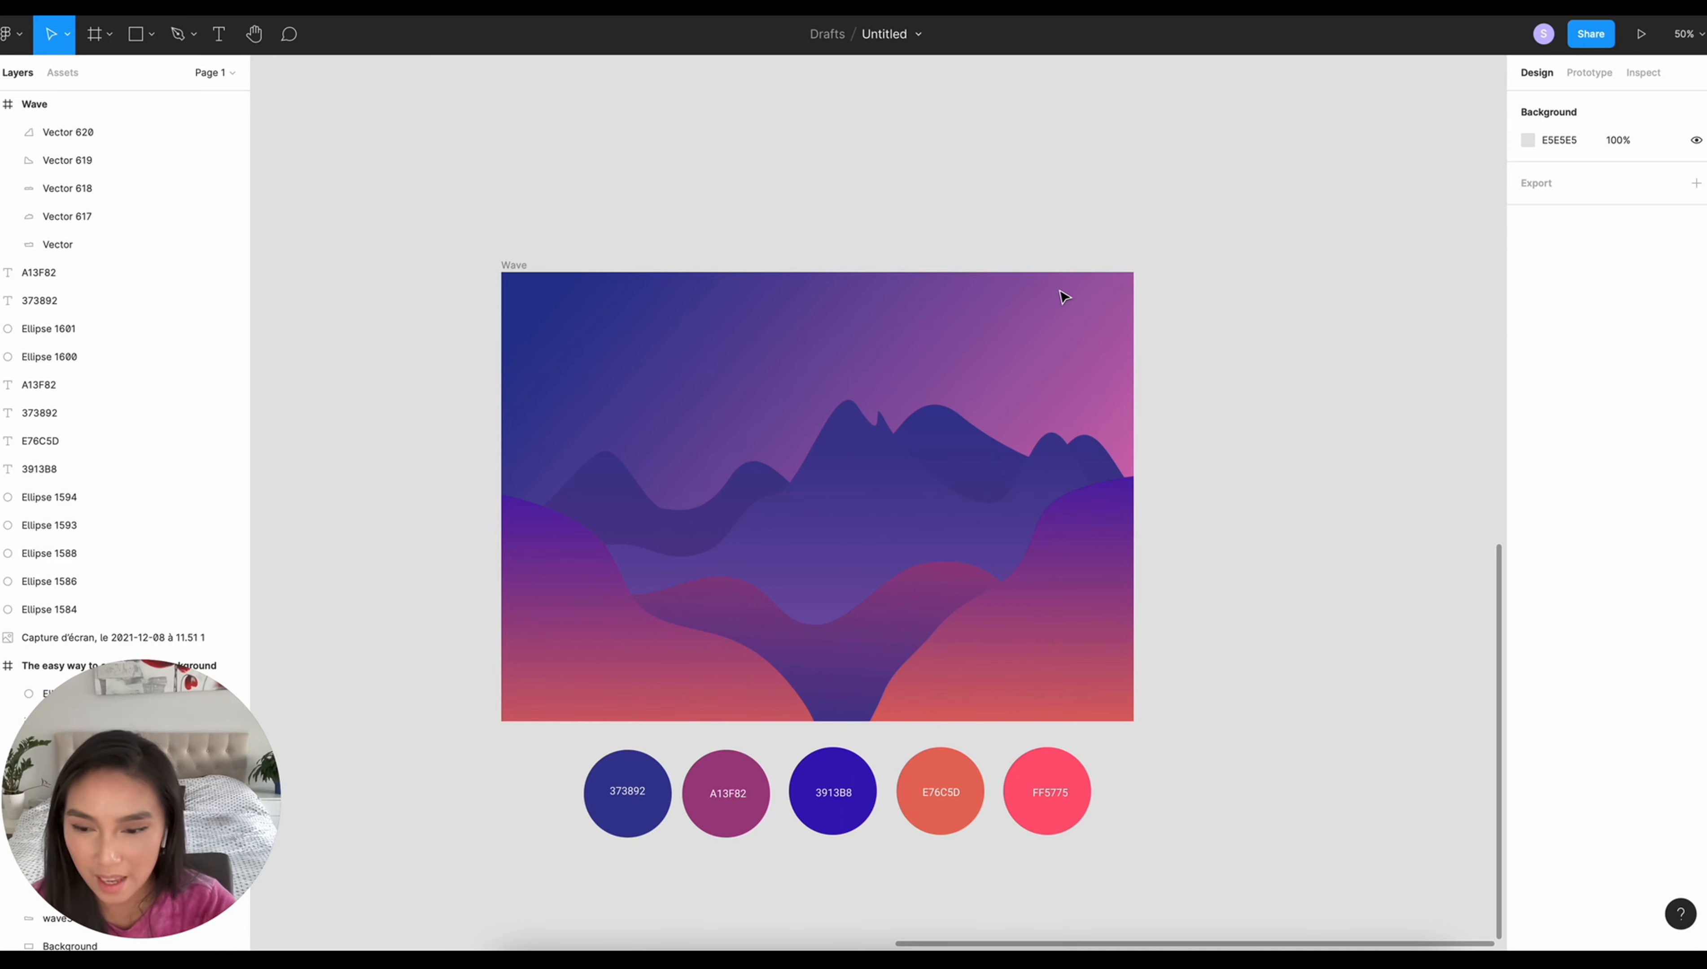
- Draw an ellipse in the upper-right sky of the Wave frame and set its size to 100 × 100
key(o)
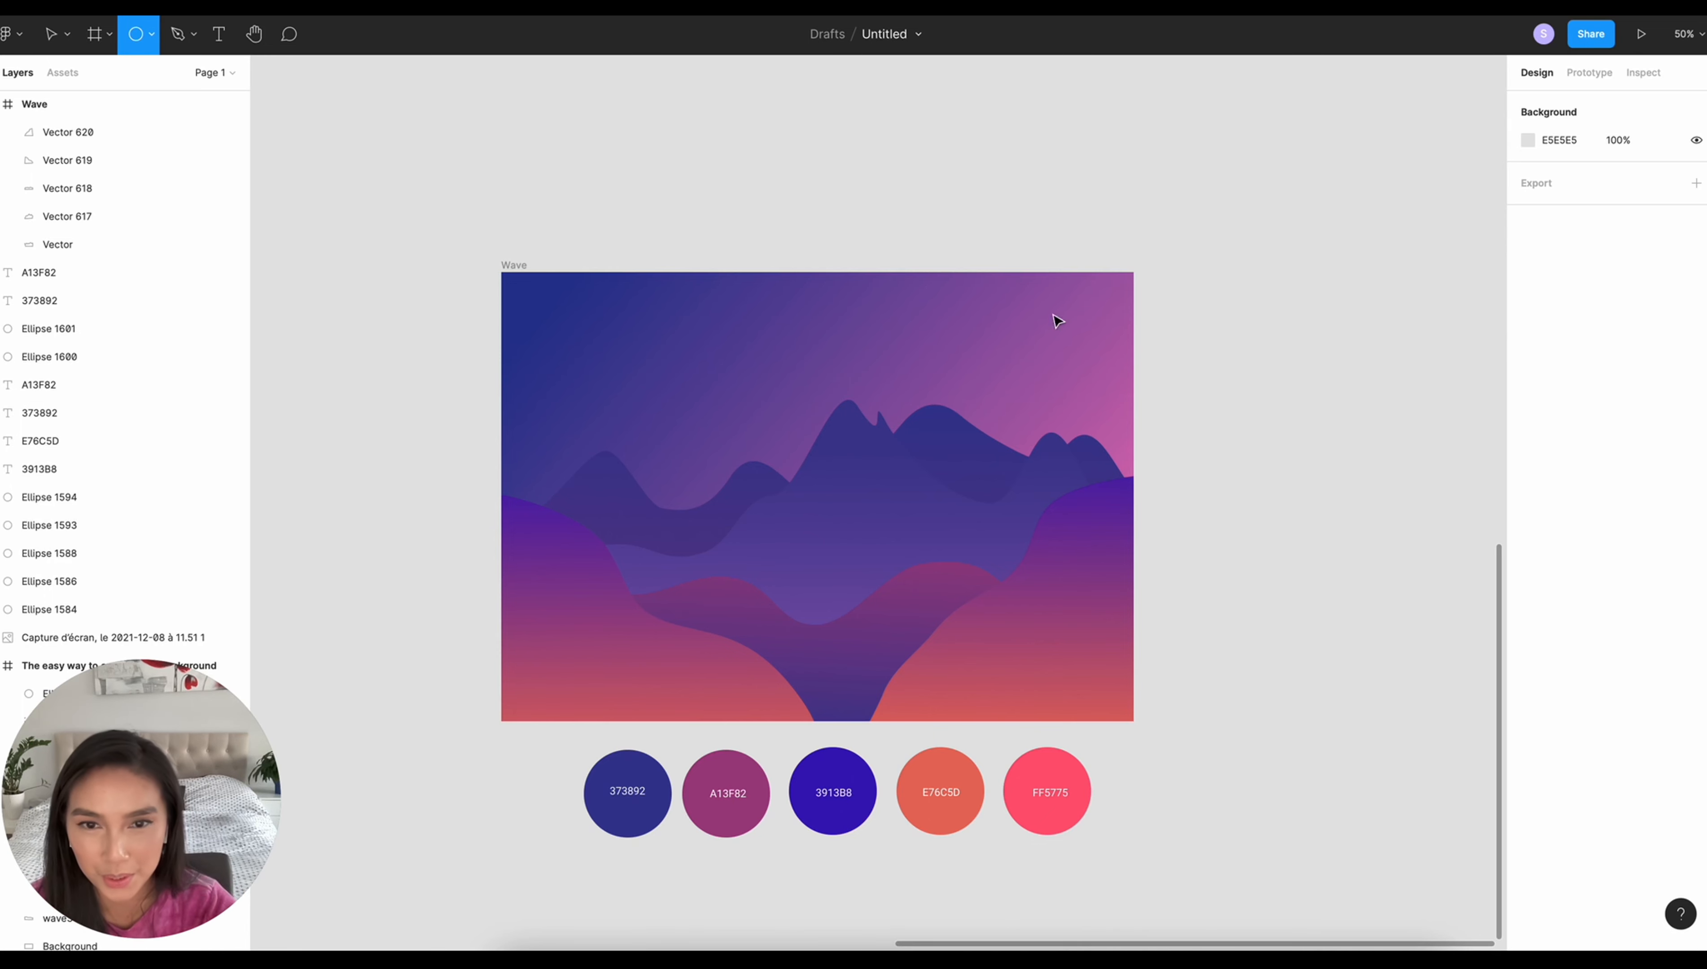
click(127, 49)
click(178, 139)
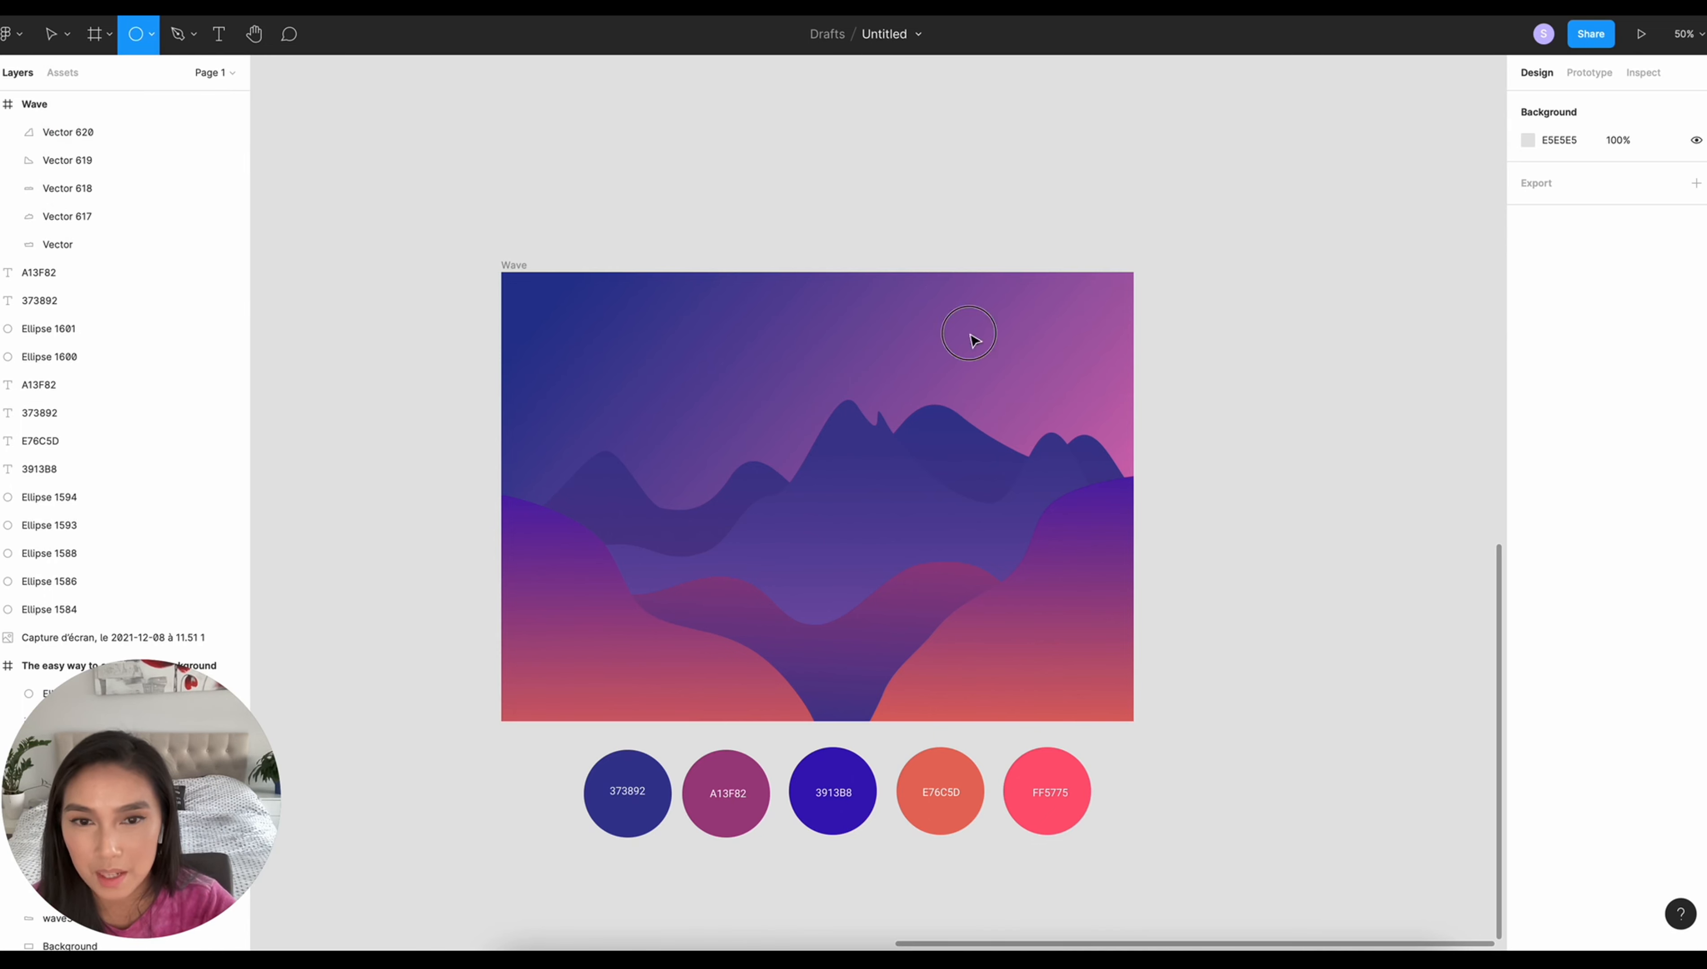
drag(944, 310, 1049, 400)
click(1540, 169)
text(100)
key(Tab)
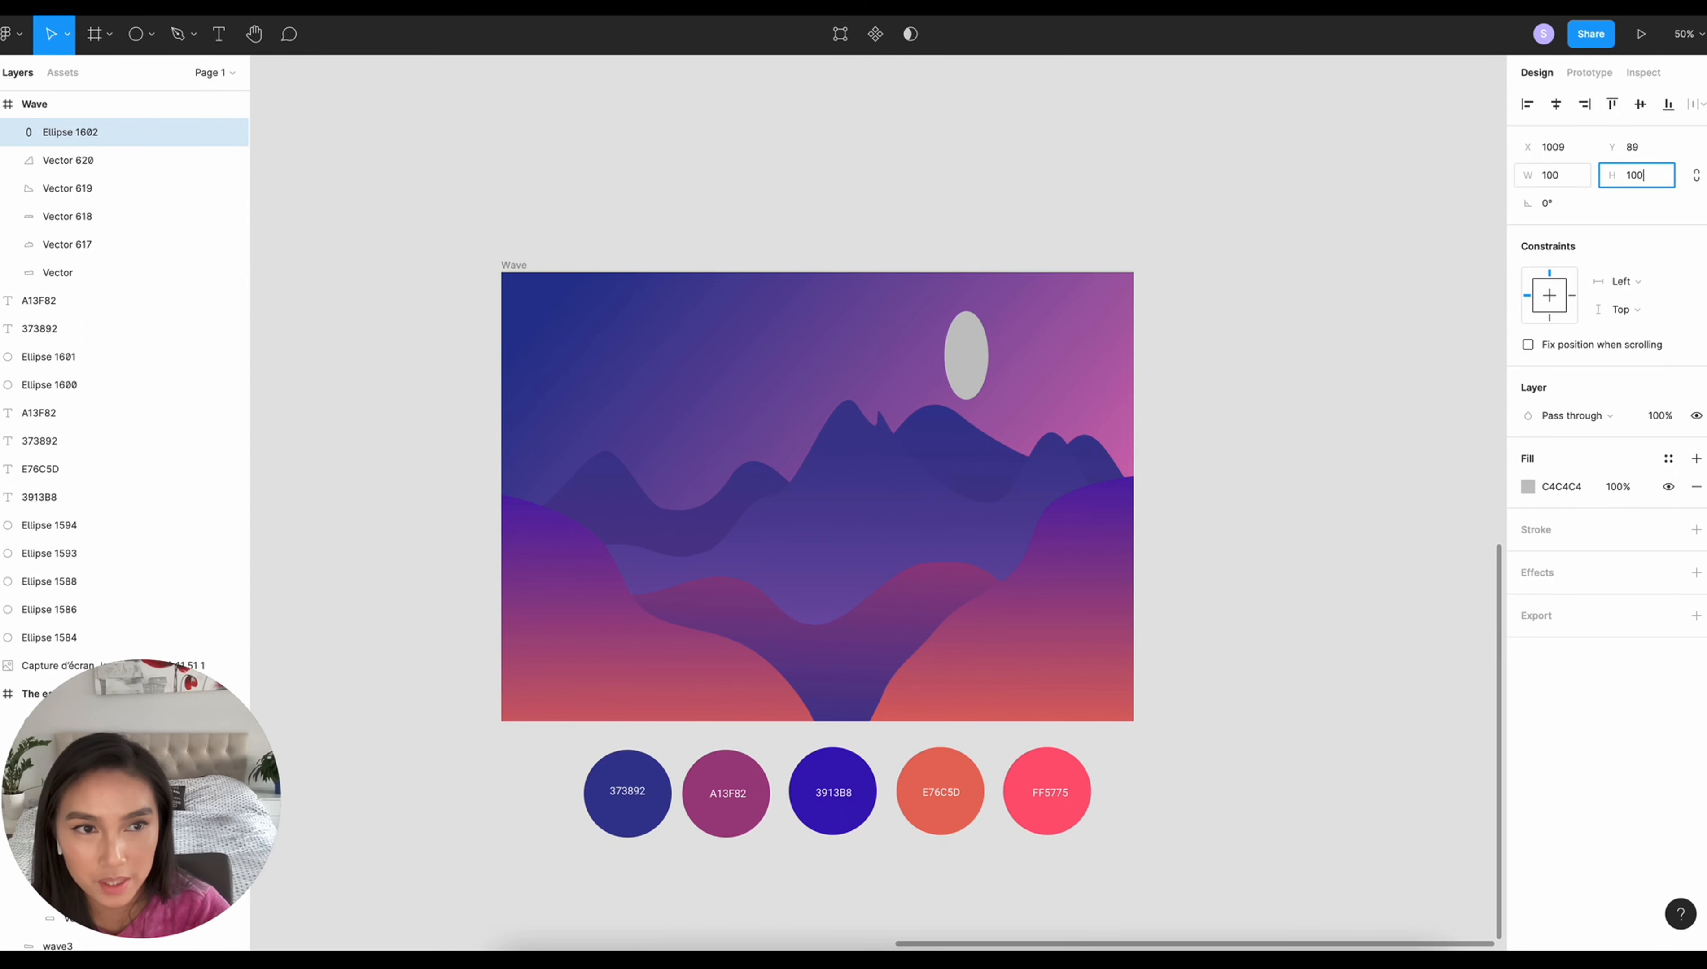
text(100)
key(Return)
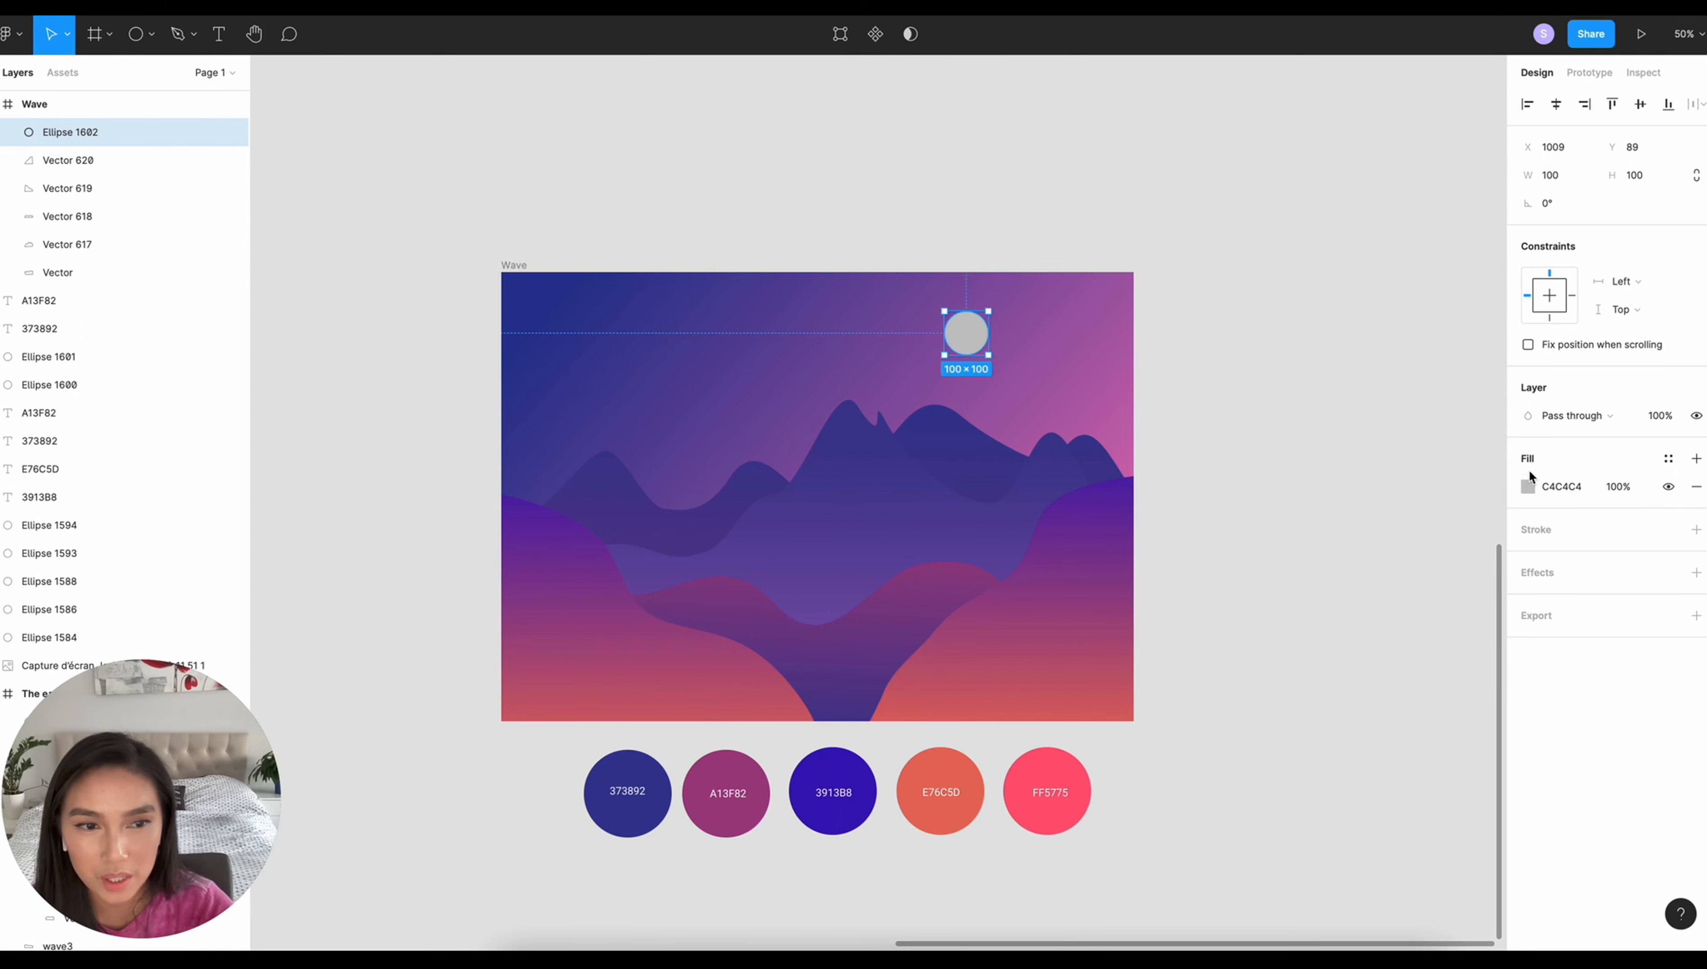
- Apply a radial gradient to the sky circle with E76C5D at the centre and 3913B8 at the outer stop
click(1528, 486)
click(1328, 490)
click(1356, 535)
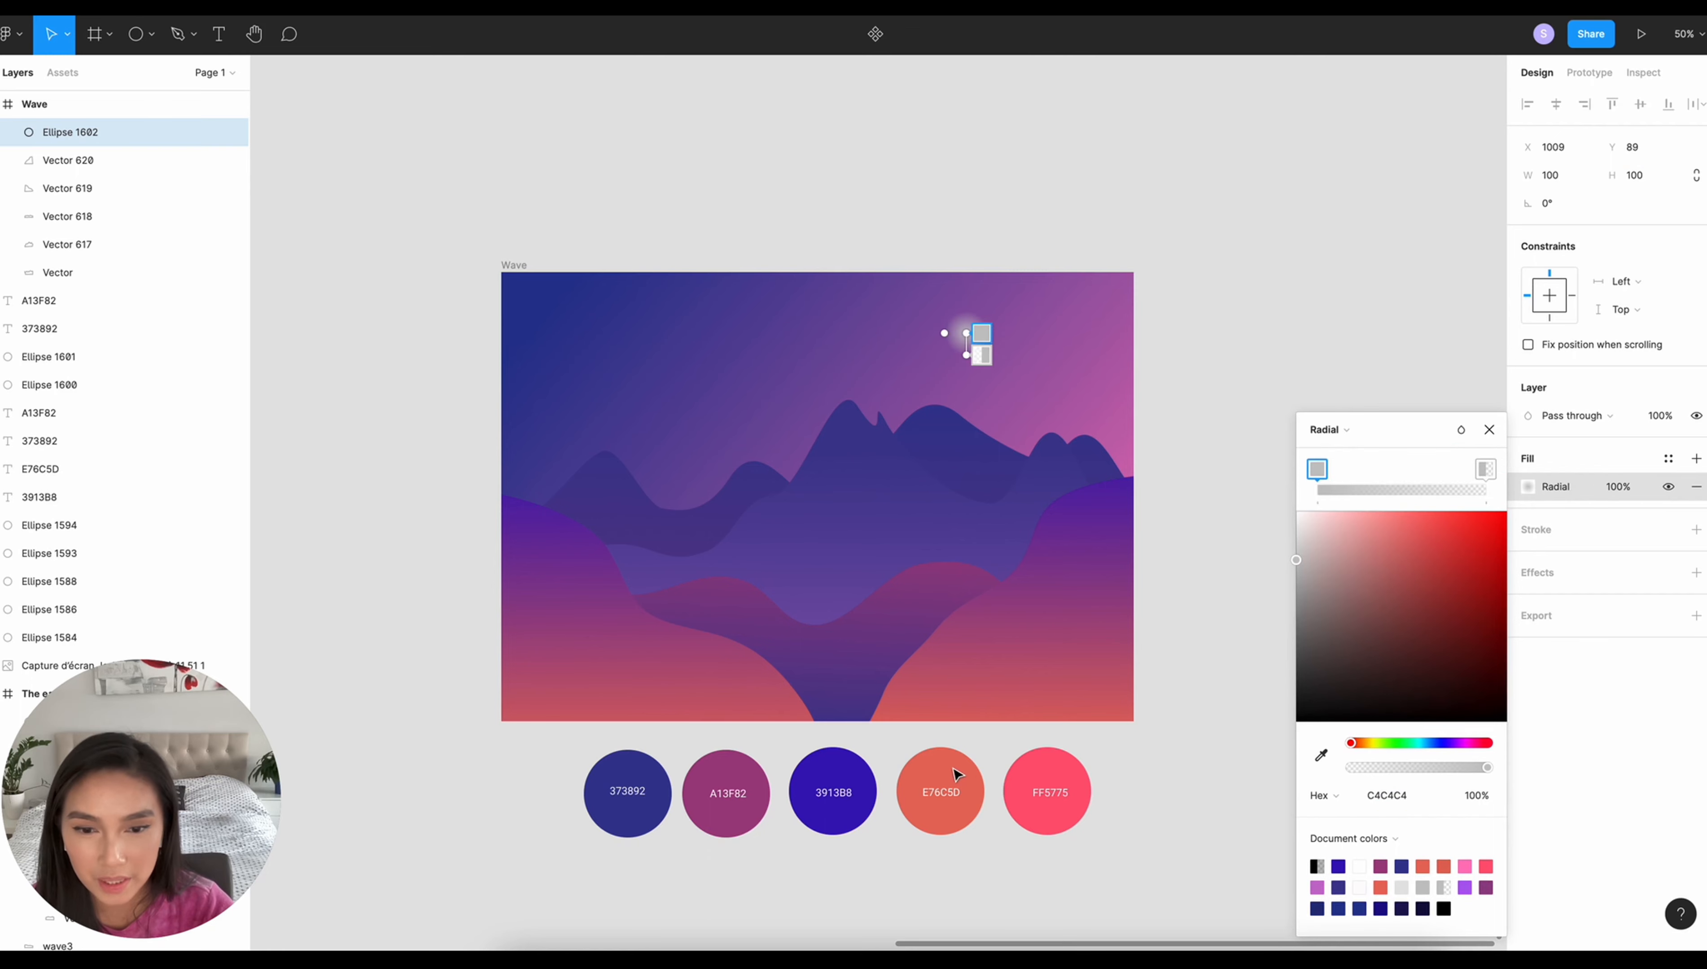
key(i)
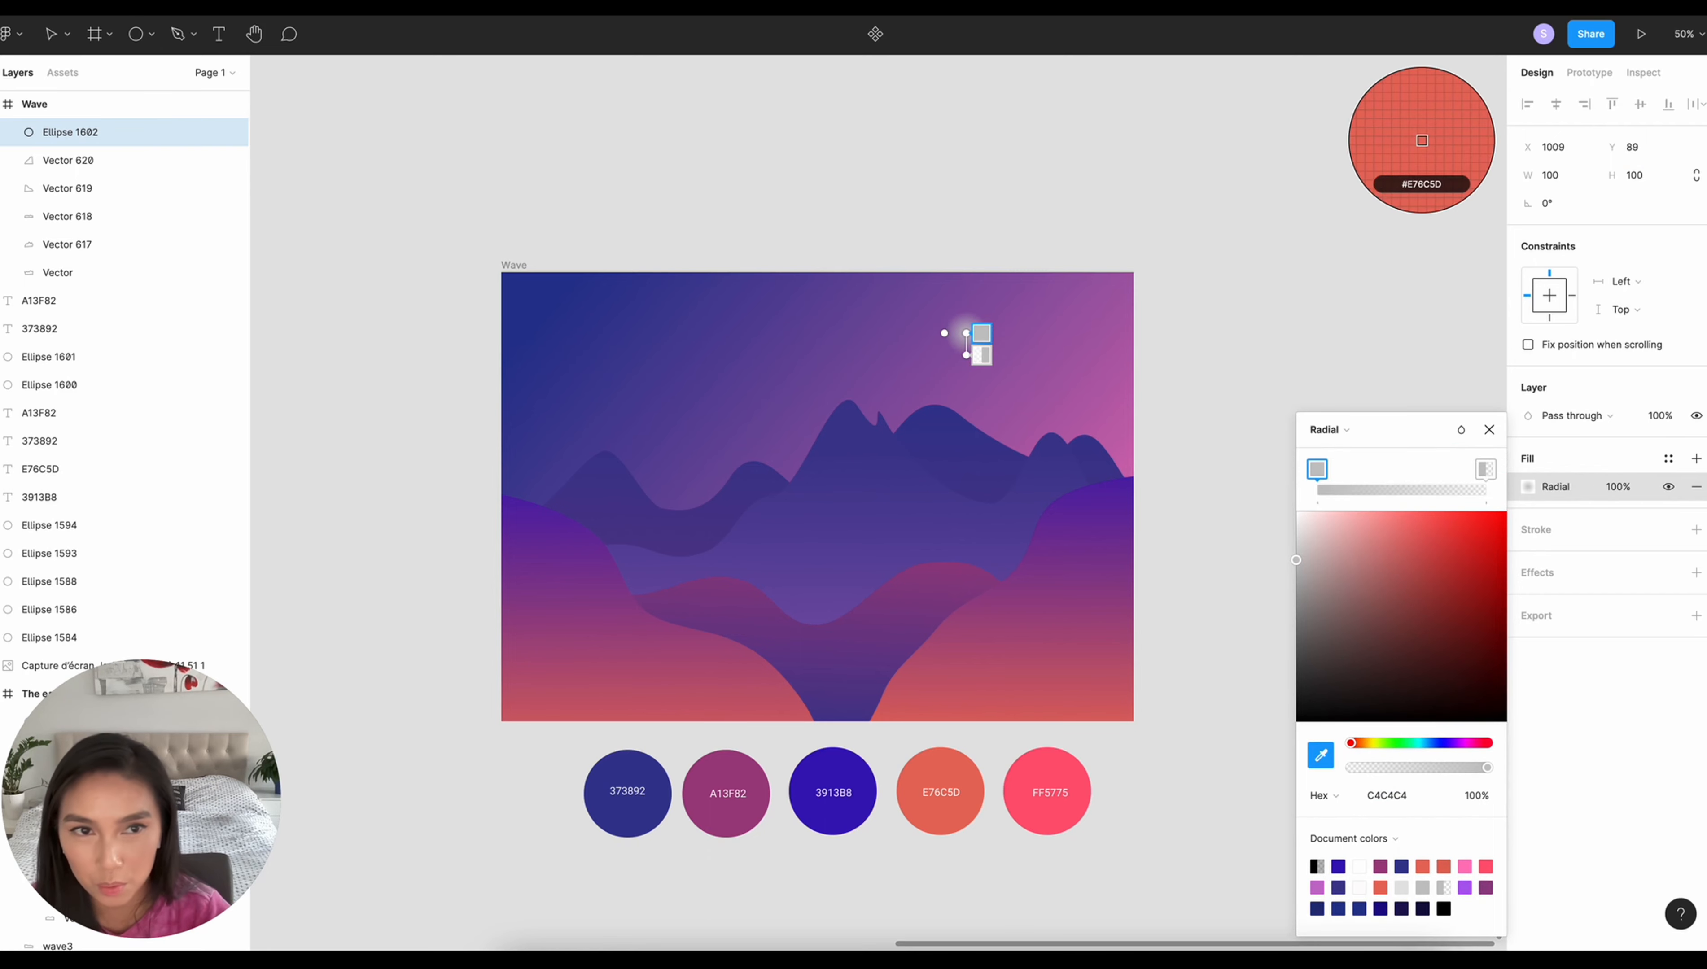
click(932, 806)
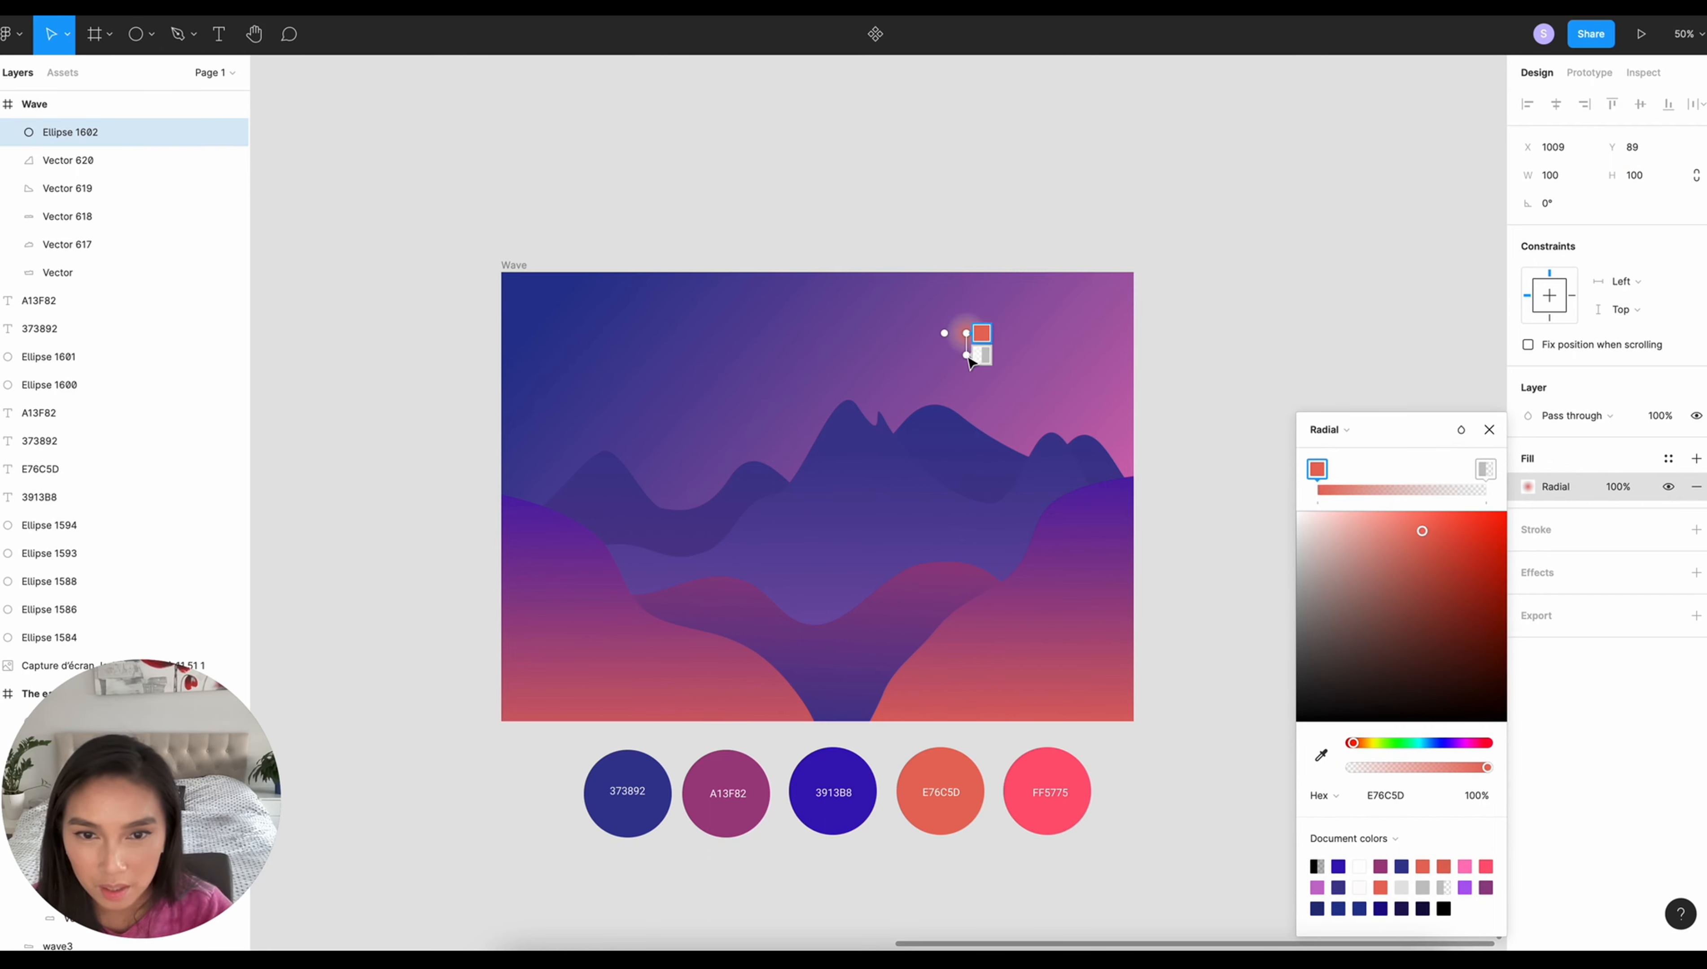
click(984, 356)
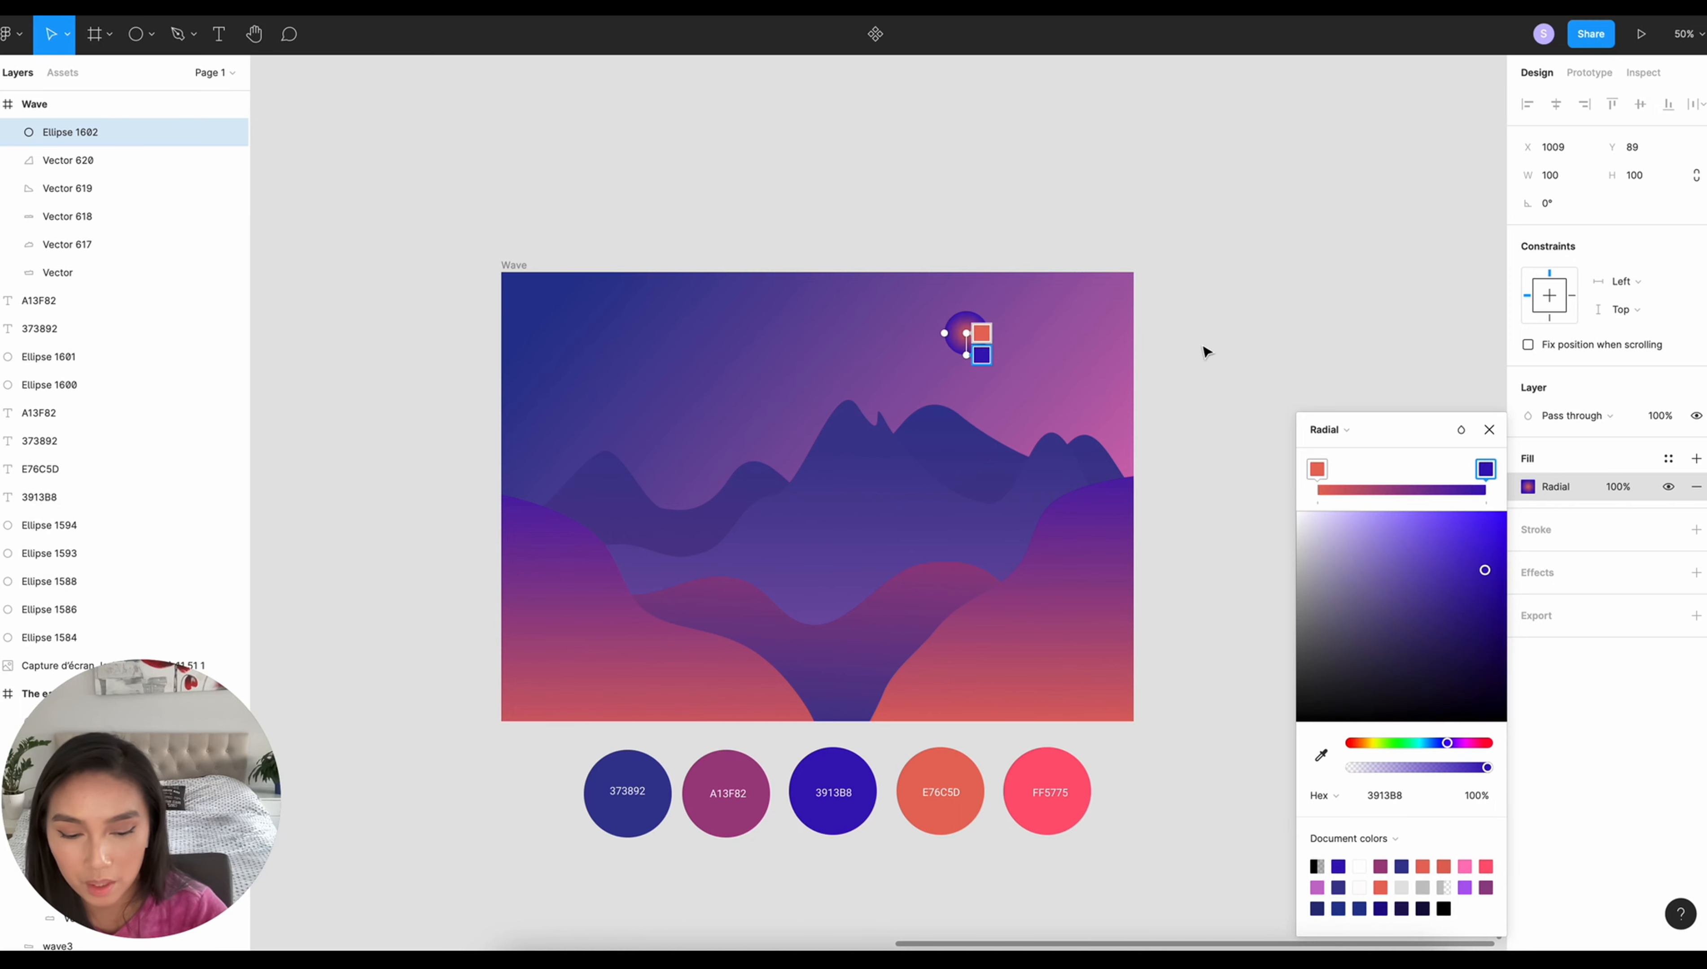
- Shift the circle's radial gradient centre toward its upper left and extend the outer end beyond its lower right
key(shift+0)
drag(1037, 325, 1016, 310)
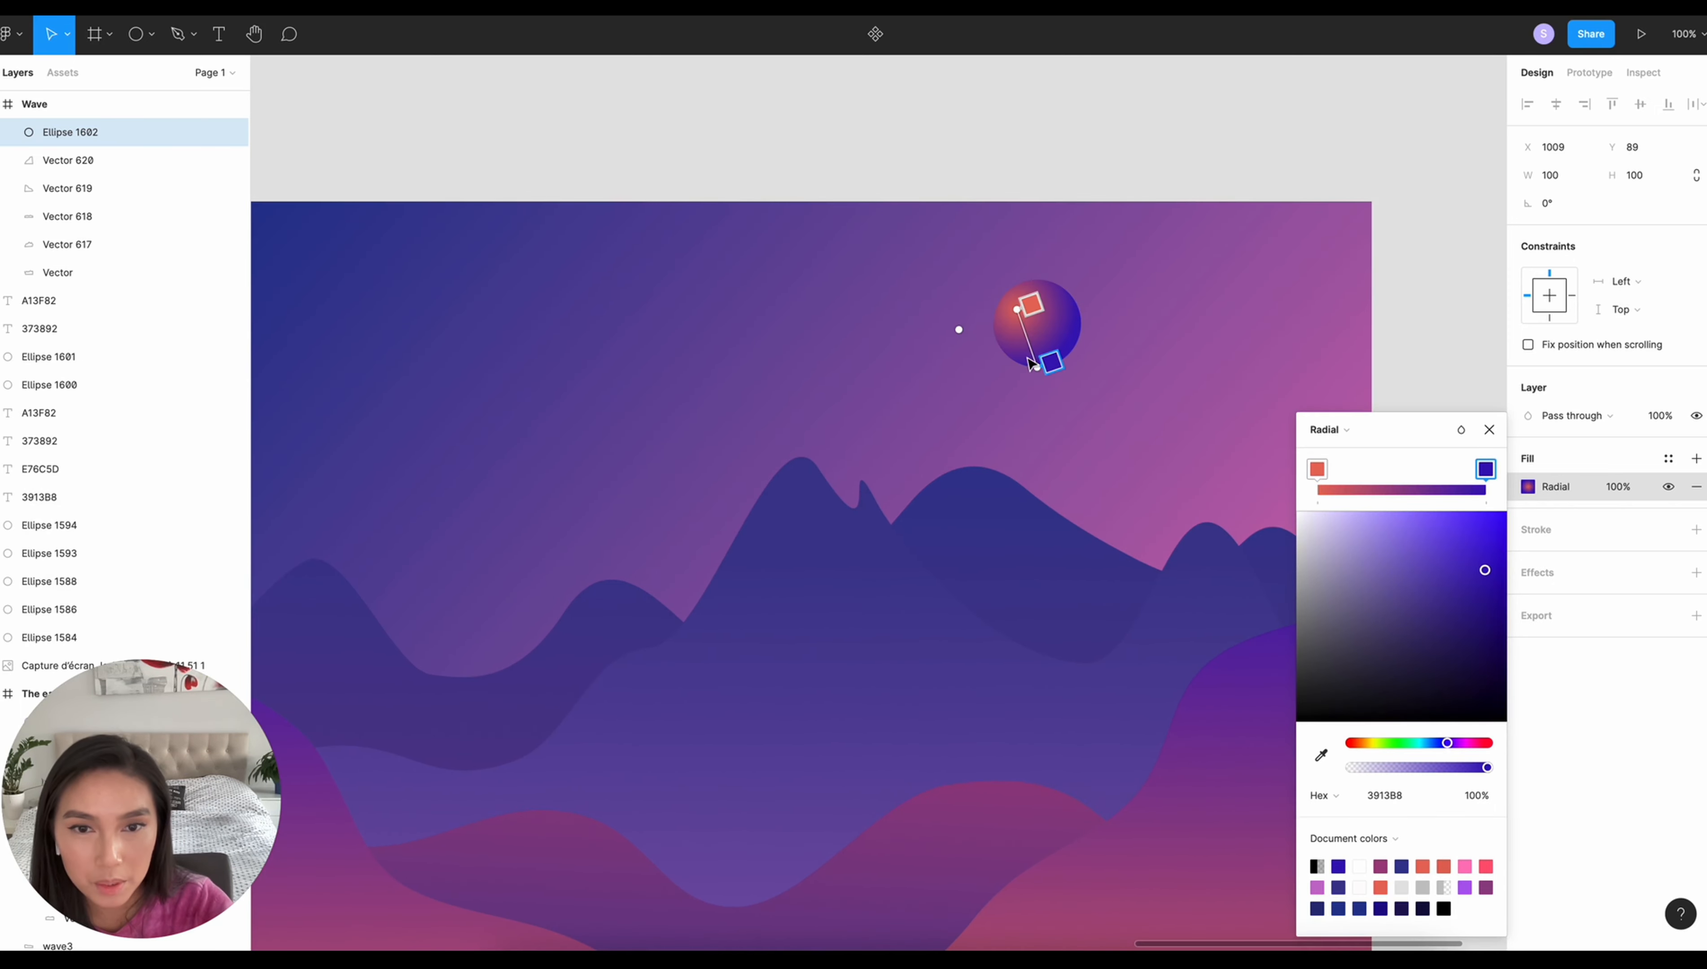
drag(1039, 370, 1092, 381)
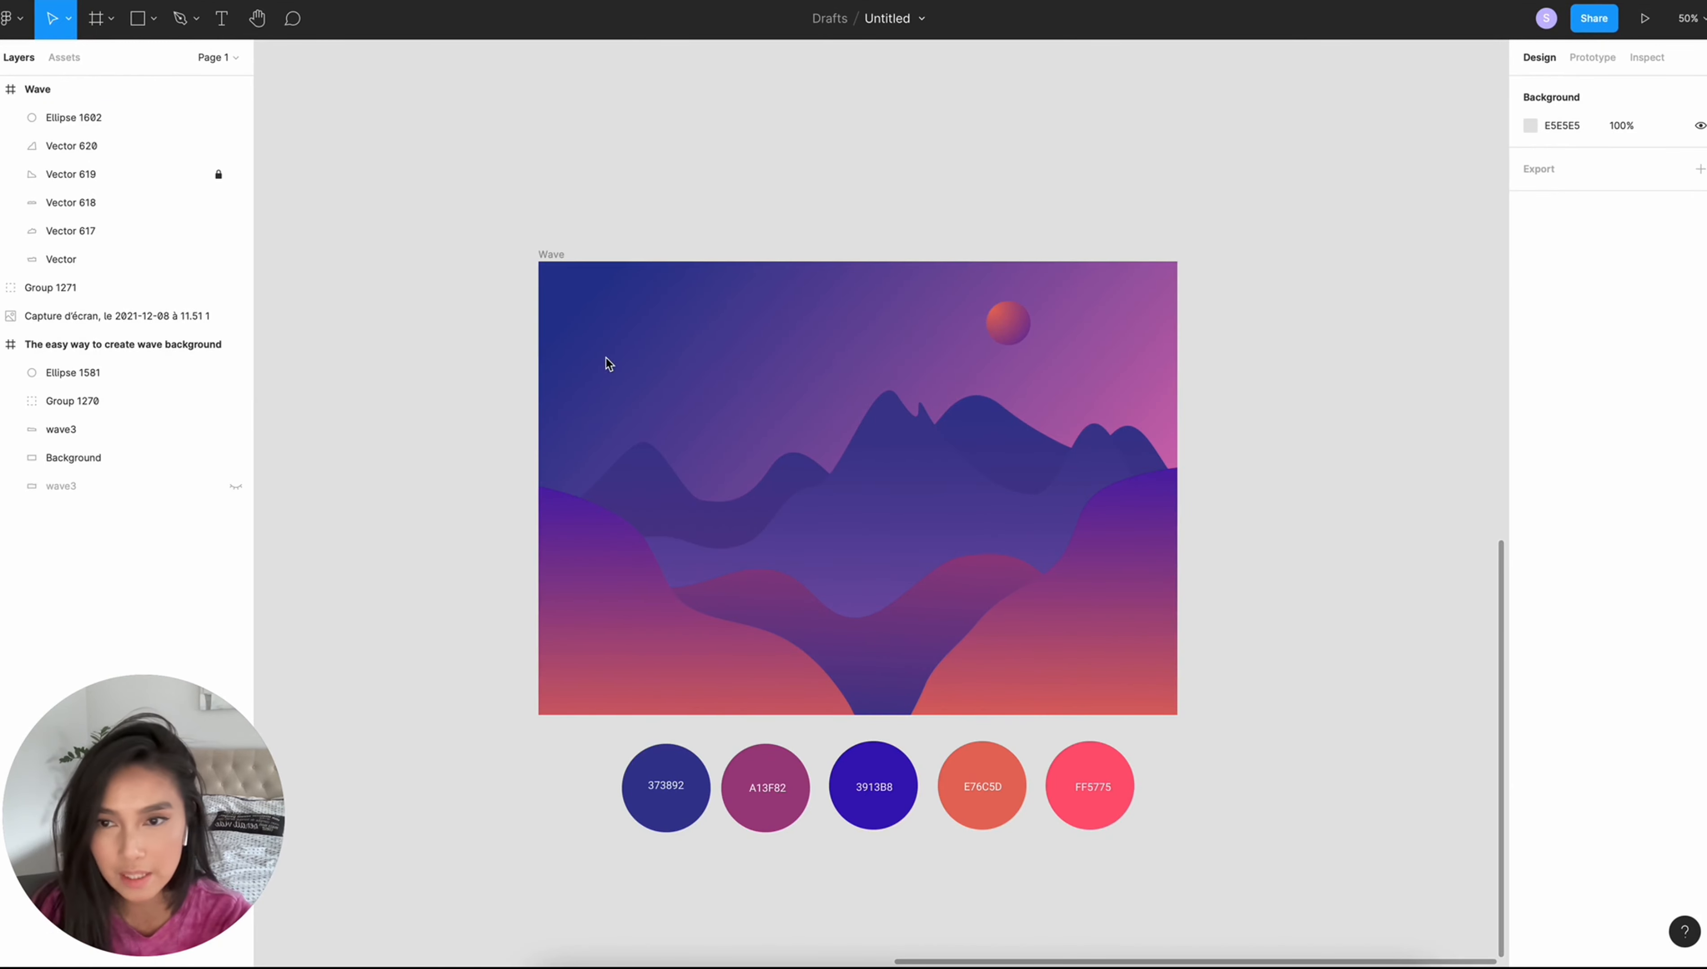
- Draw a closed Pen tool shape about 1650 × 1044 over the Wave frame, descending from the upper left to the right edge
key(p)
click(495, 290)
click(612, 296)
click(784, 385)
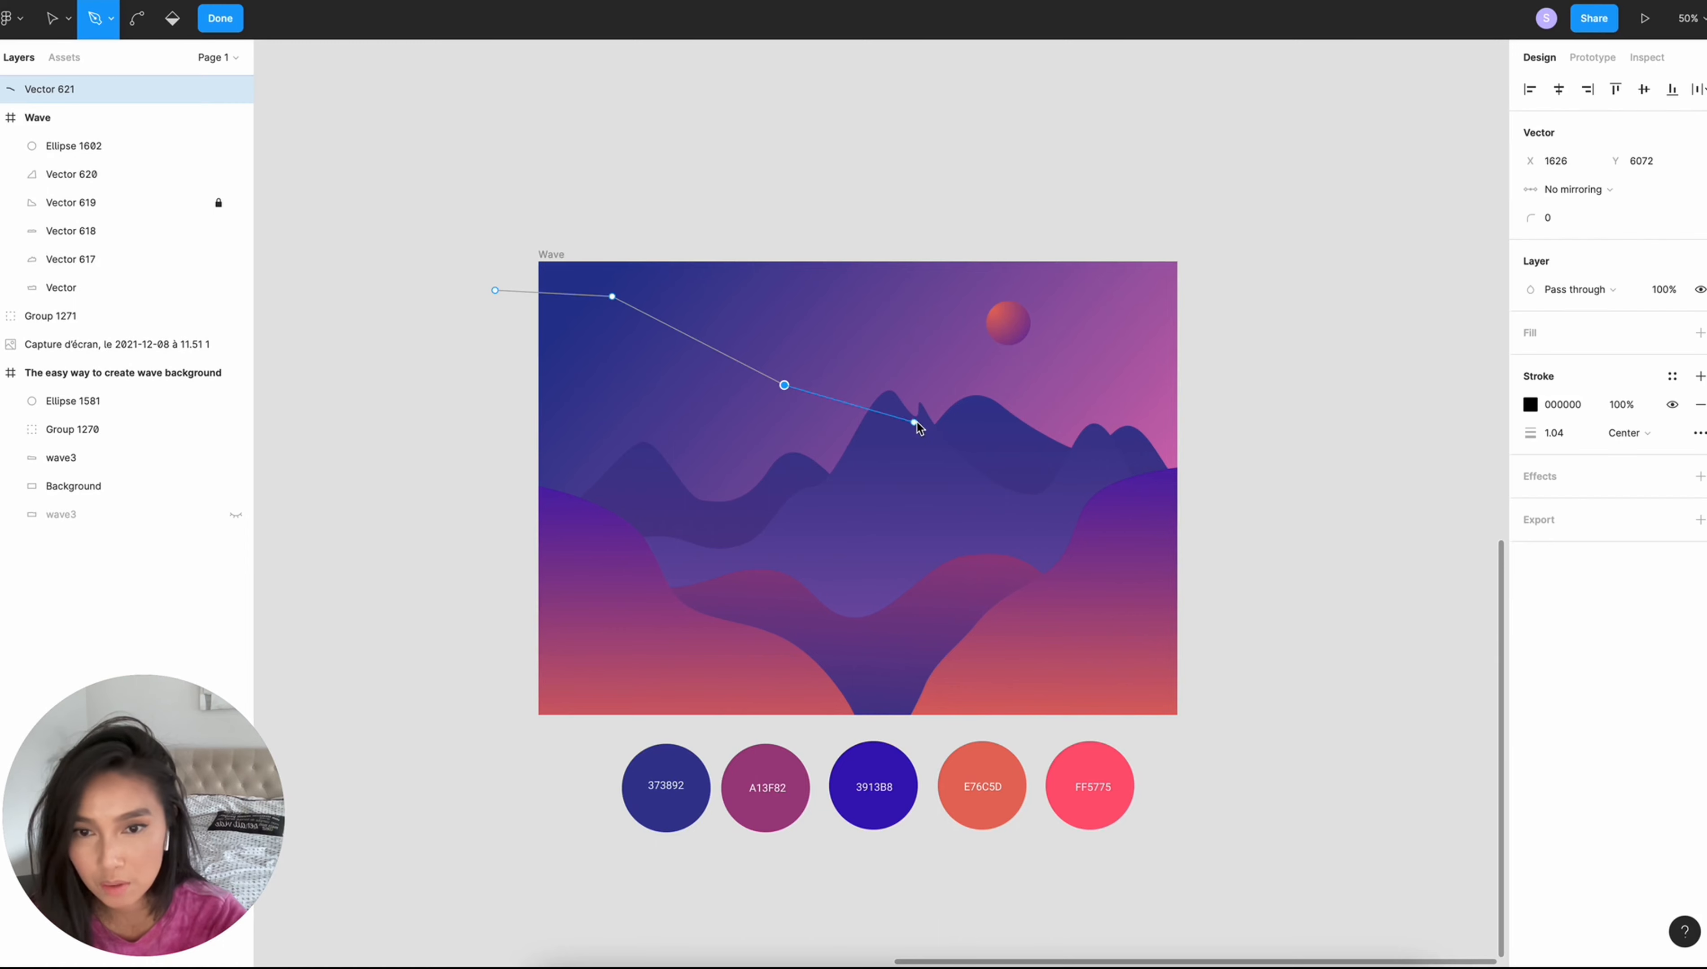
click(924, 414)
click(1076, 467)
click(1178, 481)
click(1227, 571)
click(1227, 753)
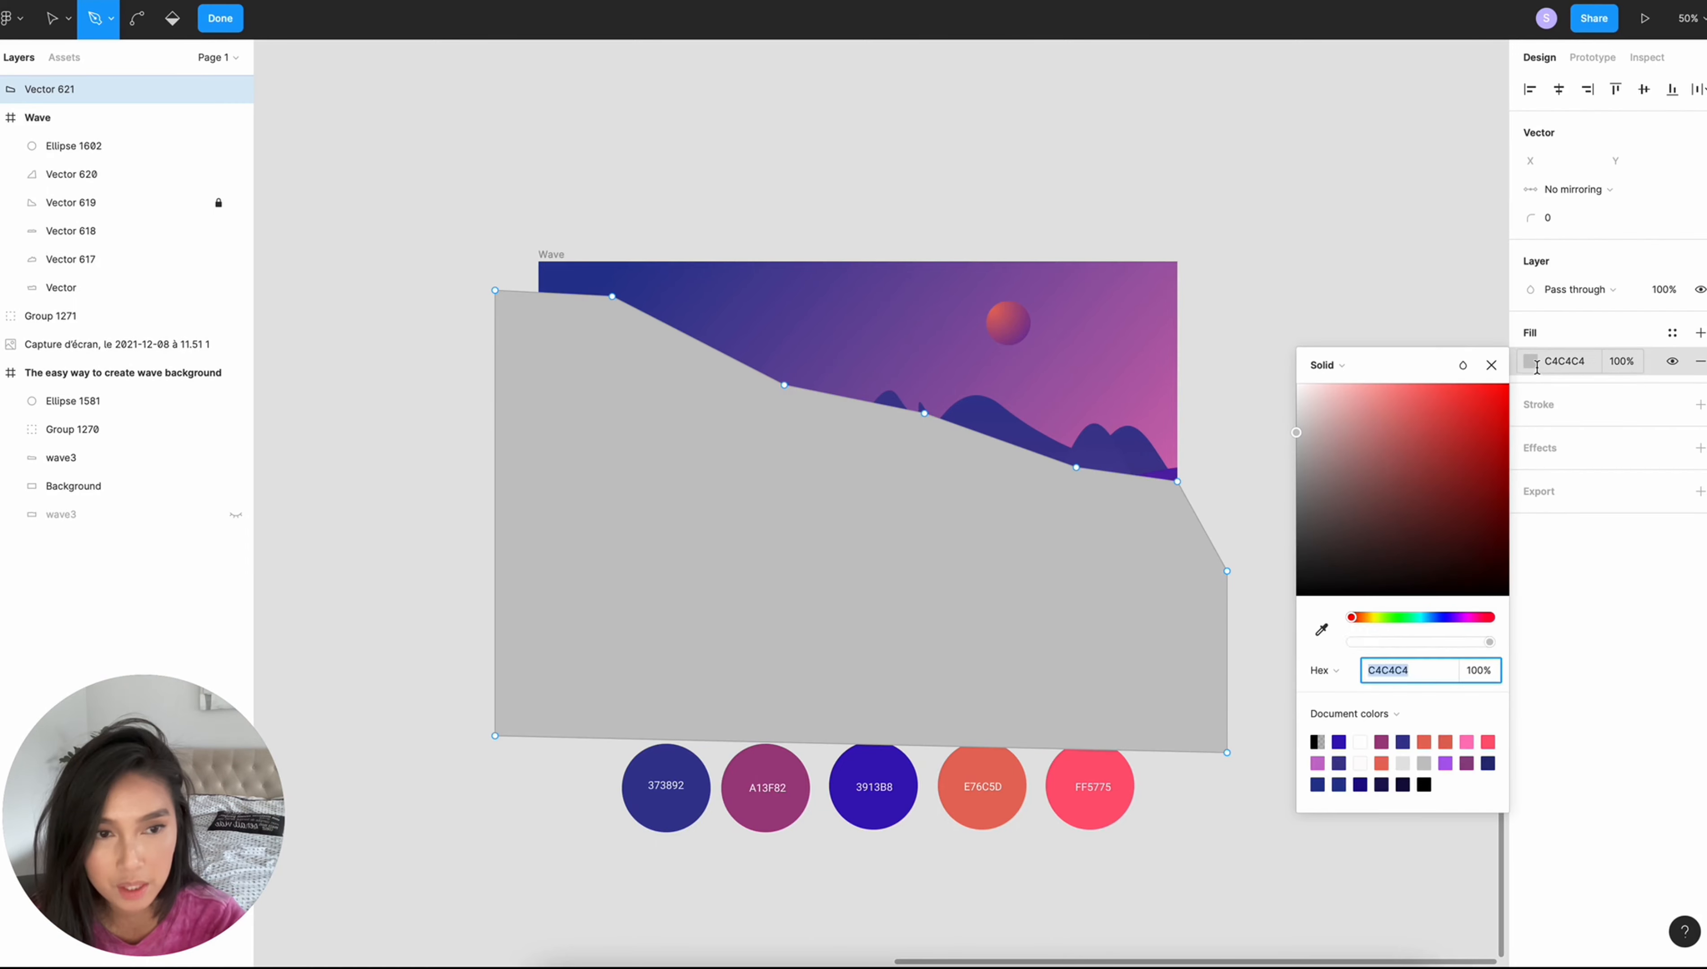
- Fill the large descending shape with a linear gradient from FF5775 at the top to 3913B8 at the bottom, sampled from the palette
click(1348, 365)
click(1365, 392)
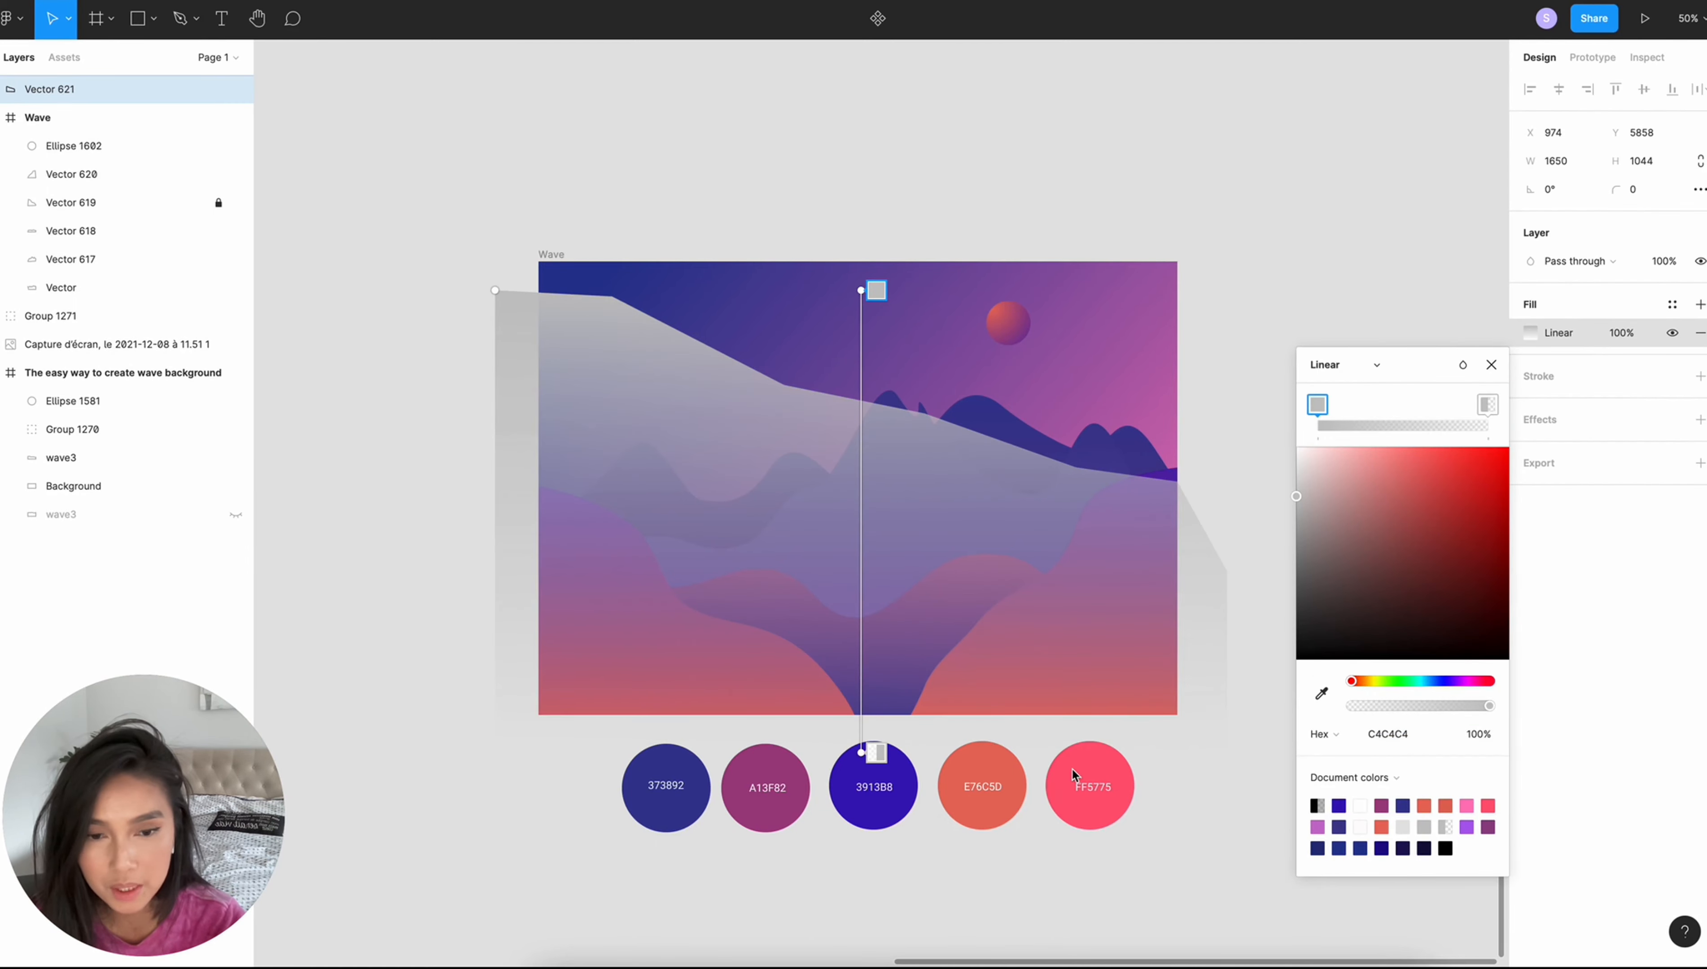
click(1087, 766)
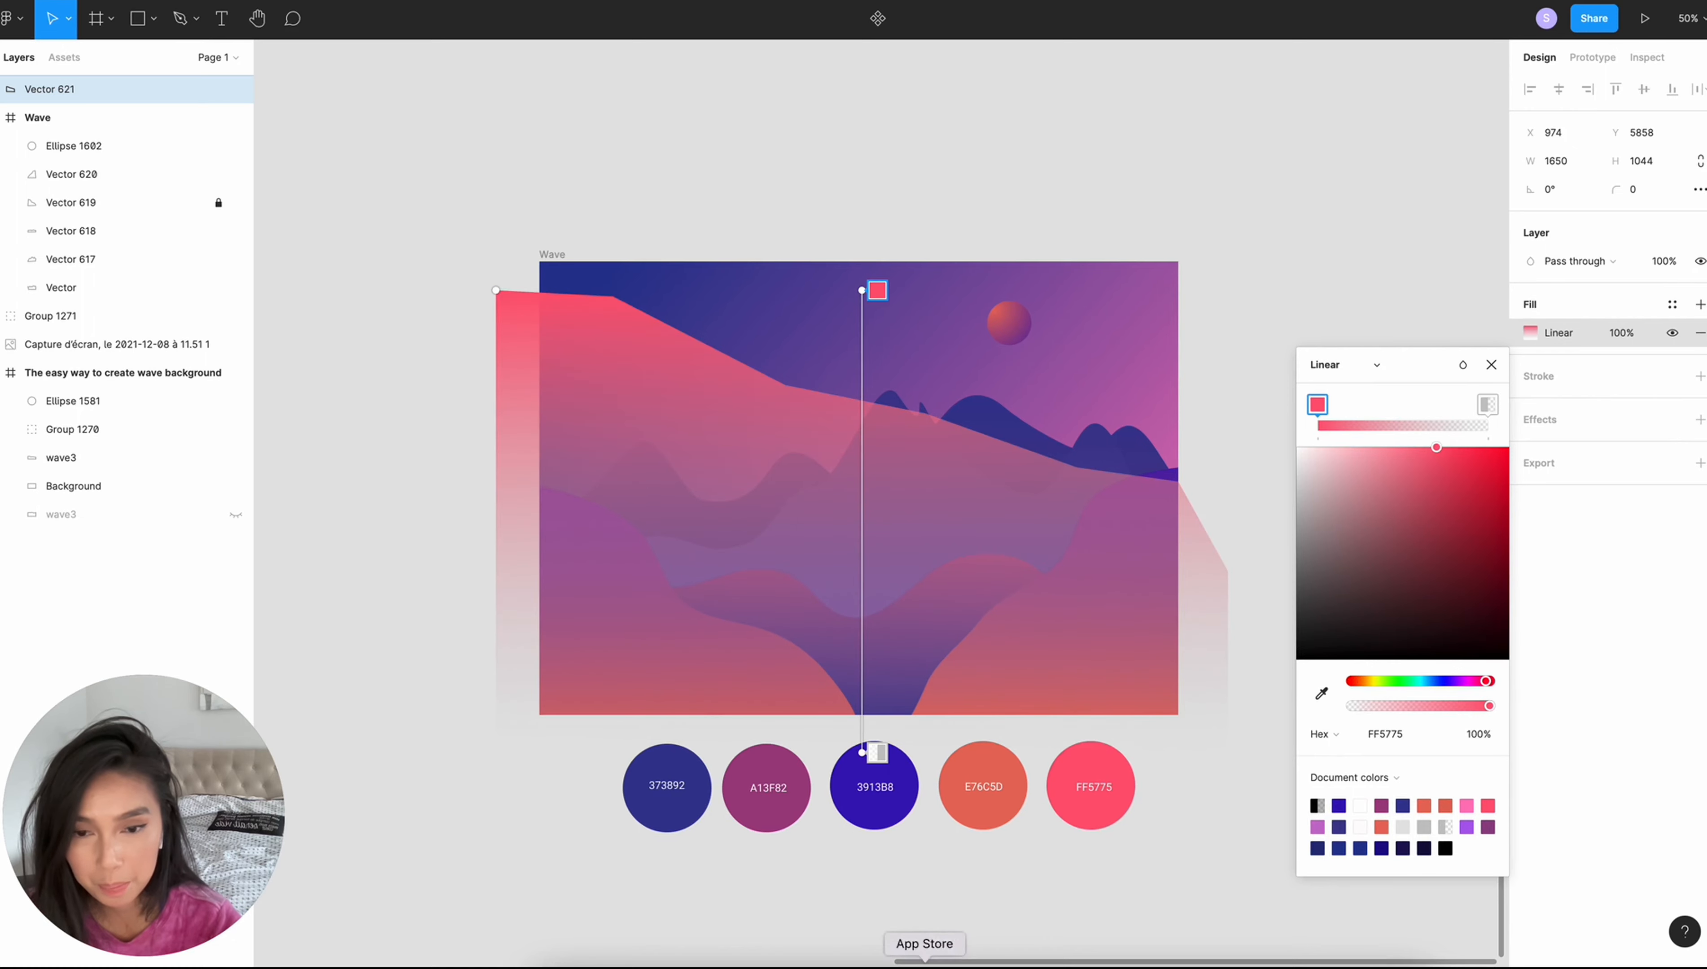
click(879, 759)
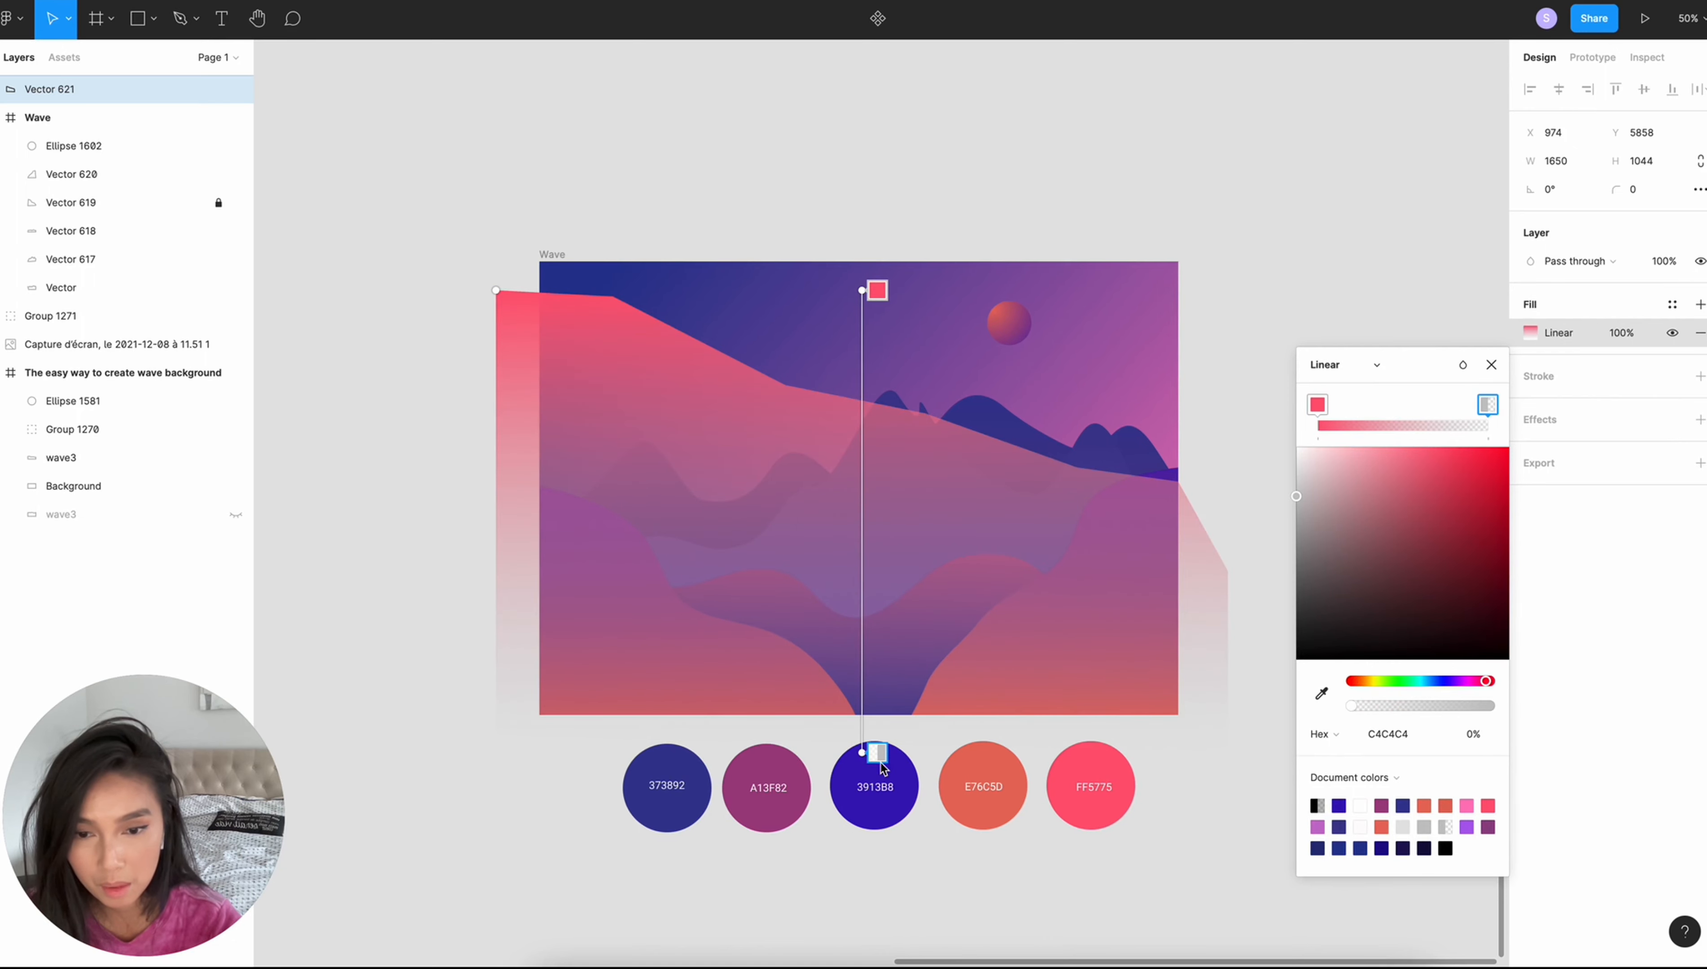
key(i)
click(855, 783)
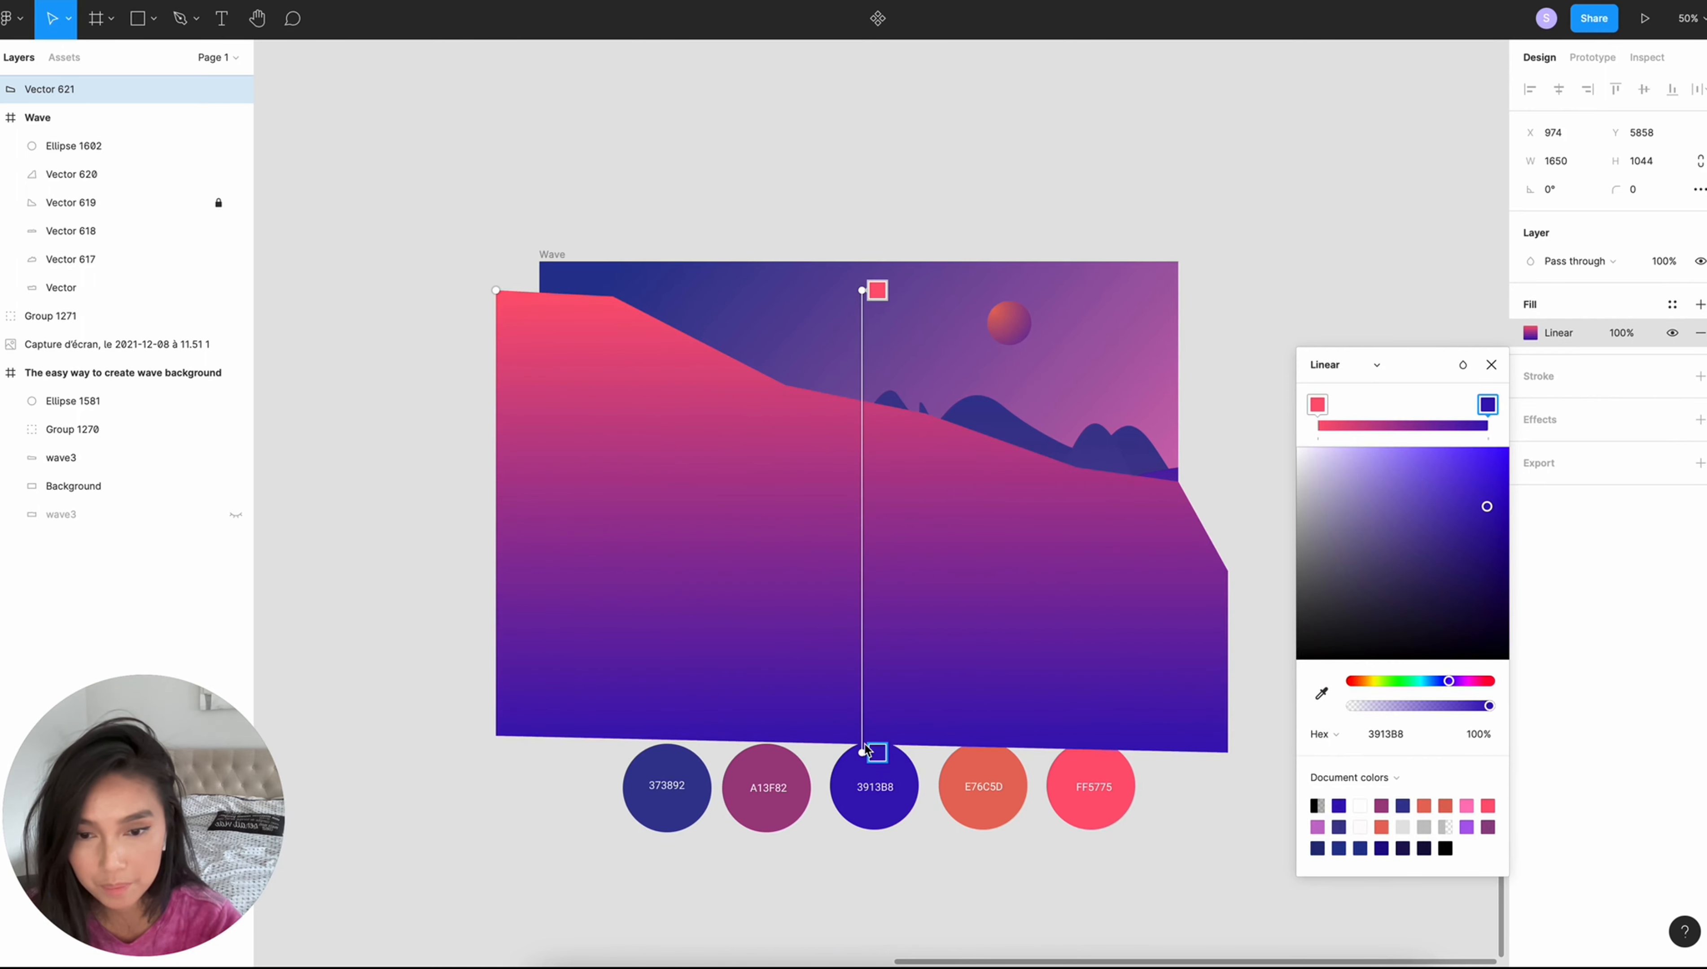
- Pull both ends of the large shape's linear gradient inward and place the shape at the back of the Wave frame
drag(861, 754, 862, 646)
drag(862, 290, 862, 392)
click(406, 233)
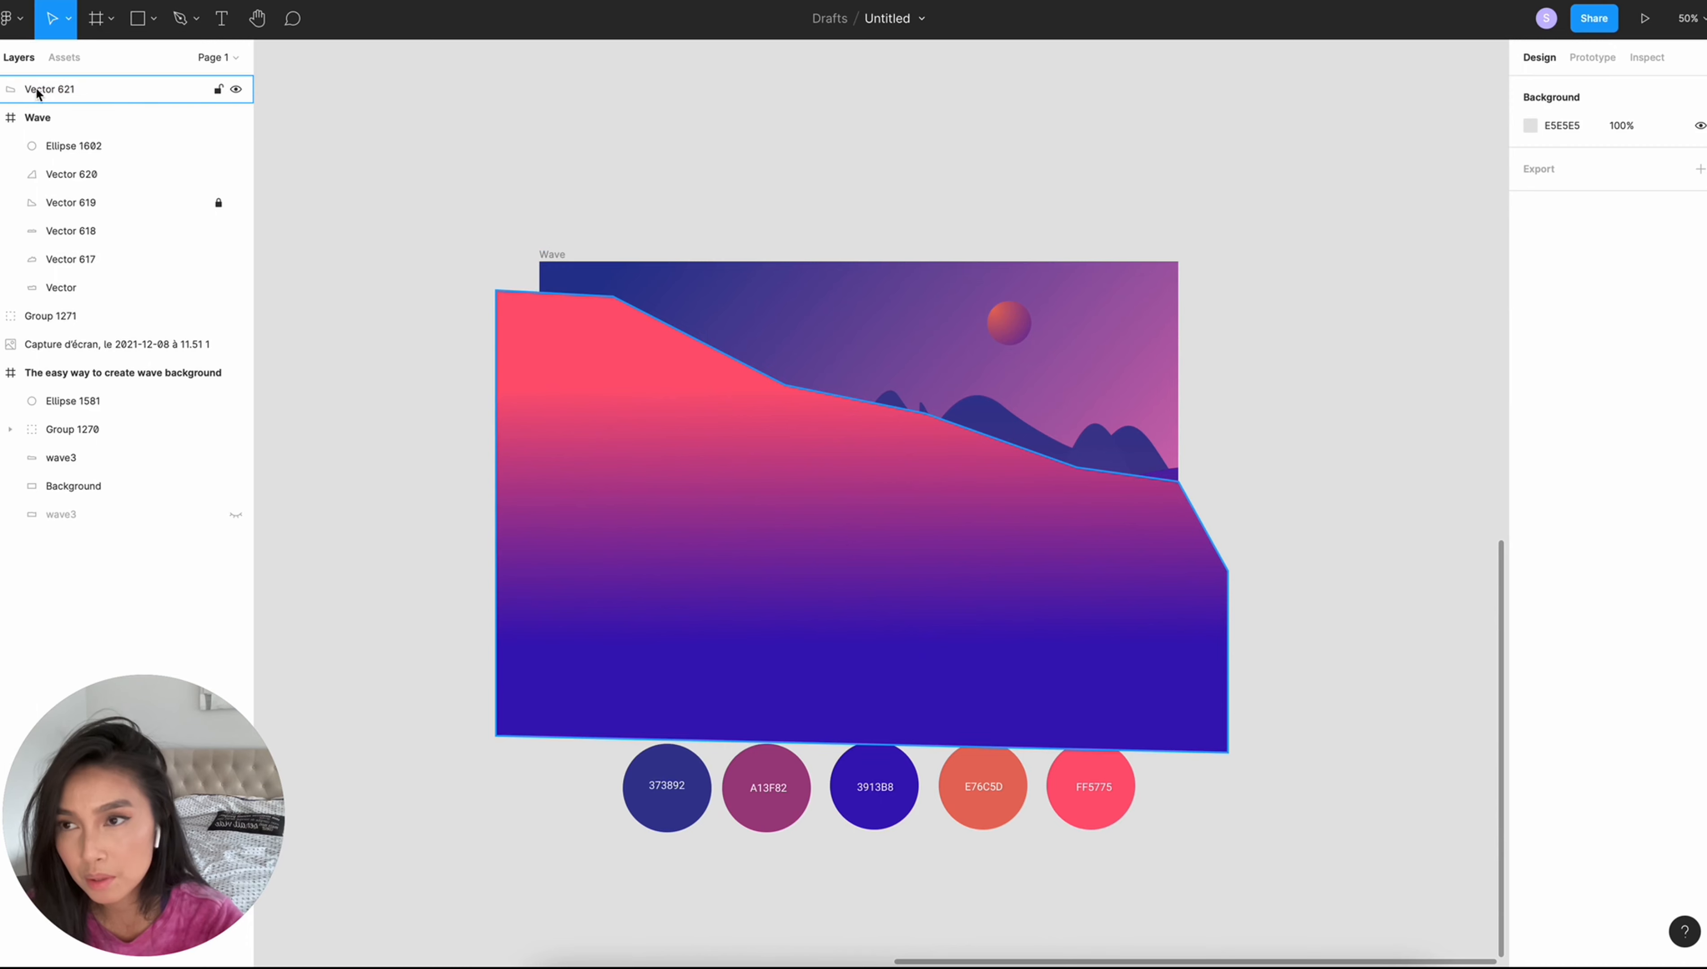
drag(37, 93, 79, 299)
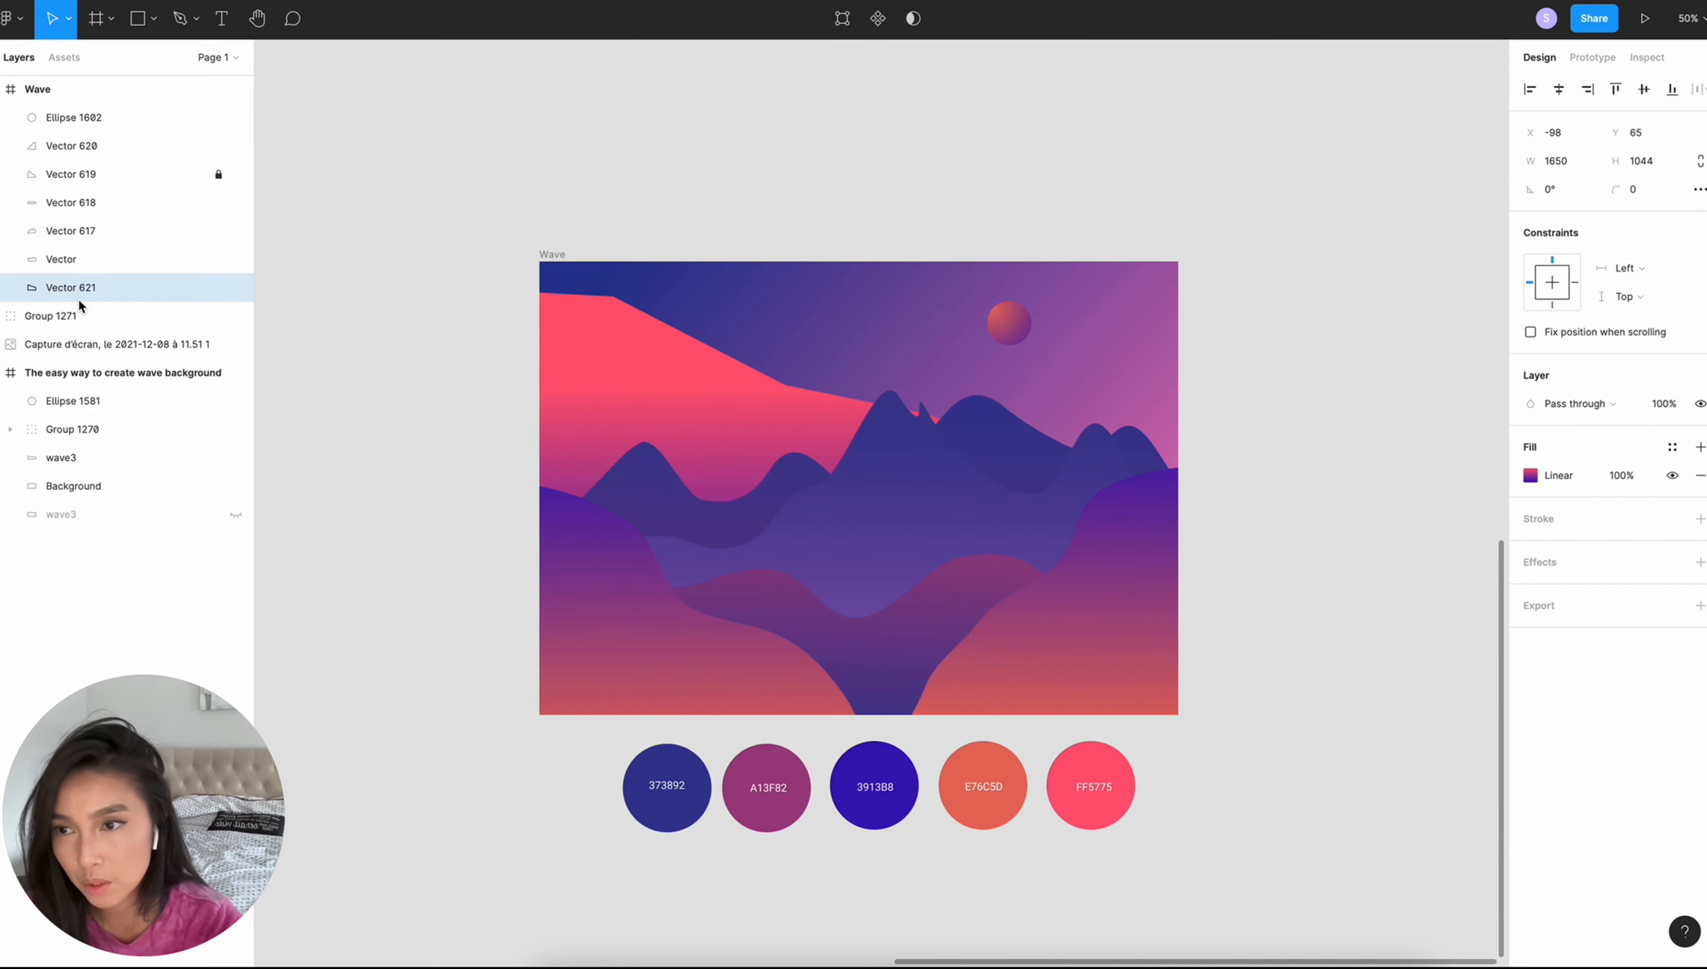
- Bend the anchor points along the large shape's descending upper edge into smooth curves
click(841, 19)
click(138, 23)
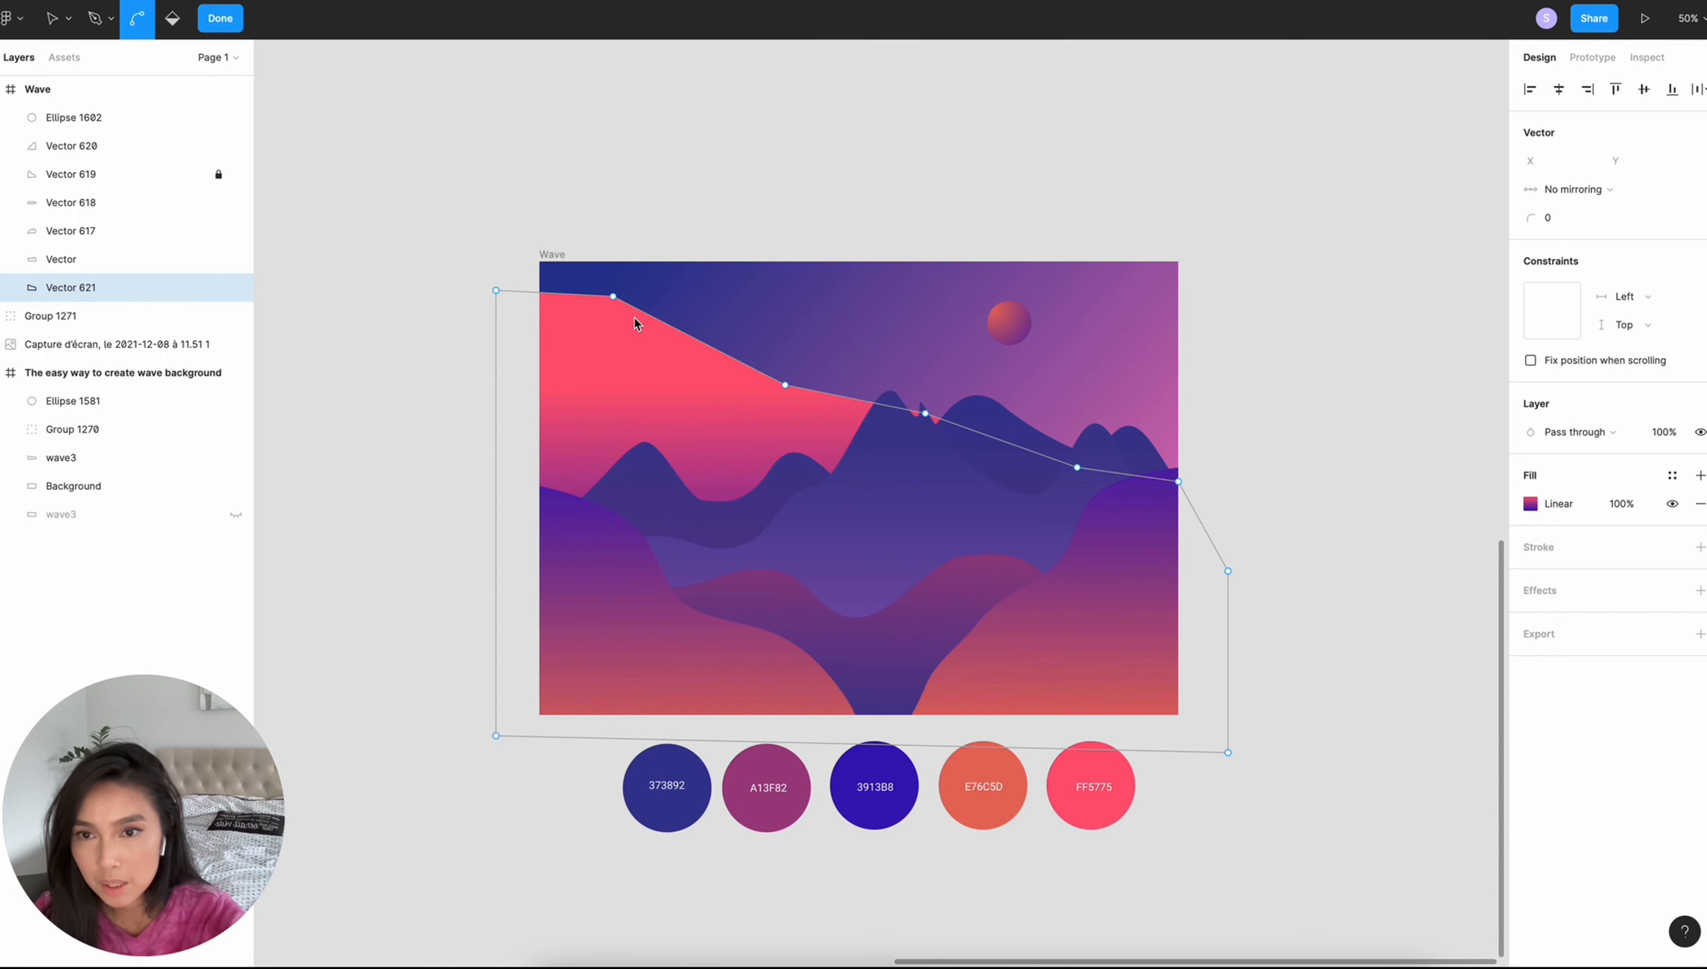
click(614, 298)
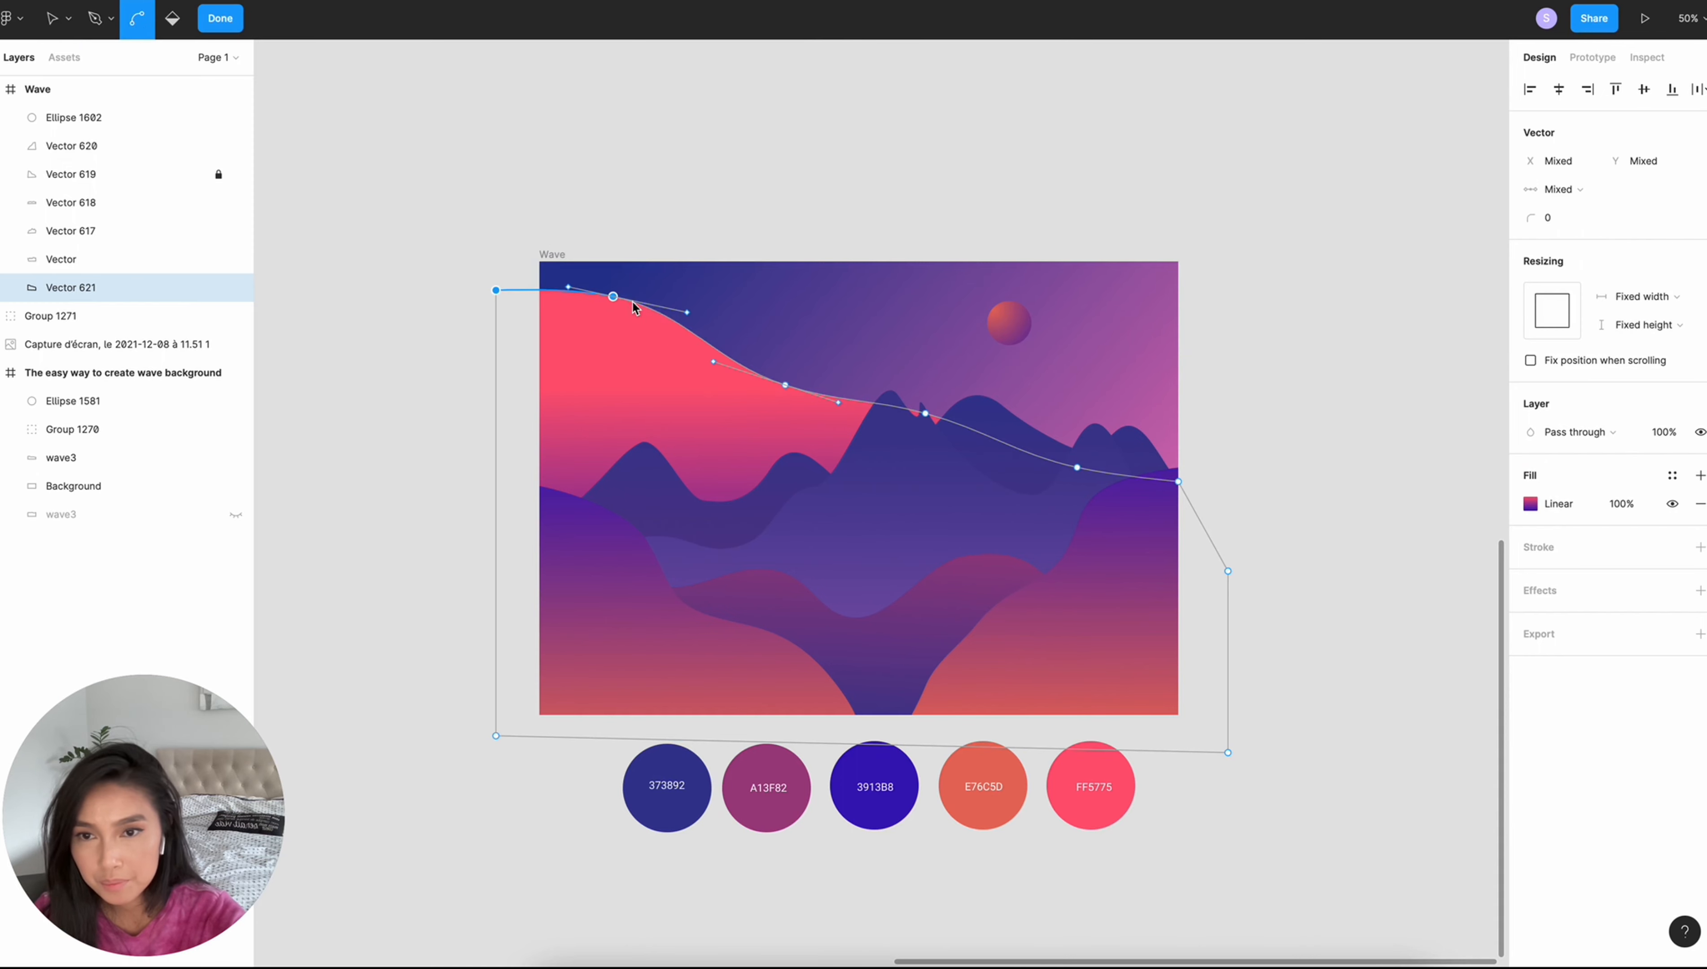
drag(613, 297, 589, 329)
key(super+z)
click(234, 24)
- Add a layer blur effect of 80 to the curved shape behind the mountains
click(1699, 564)
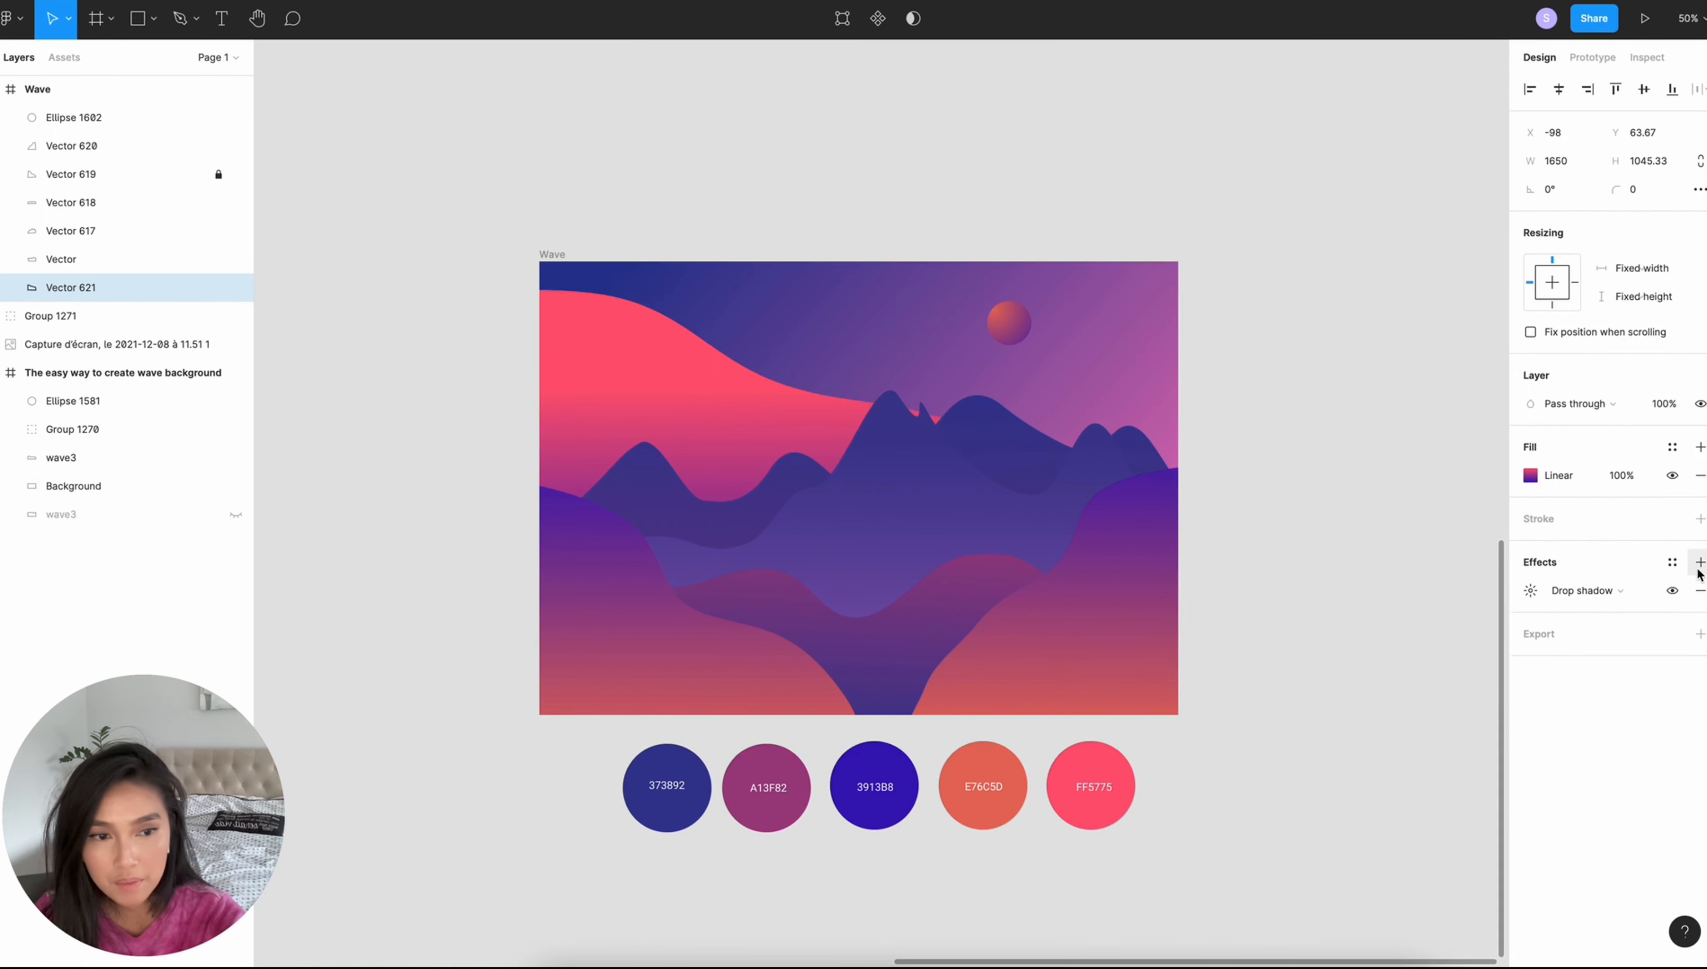
click(1575, 601)
click(1575, 618)
click(1530, 590)
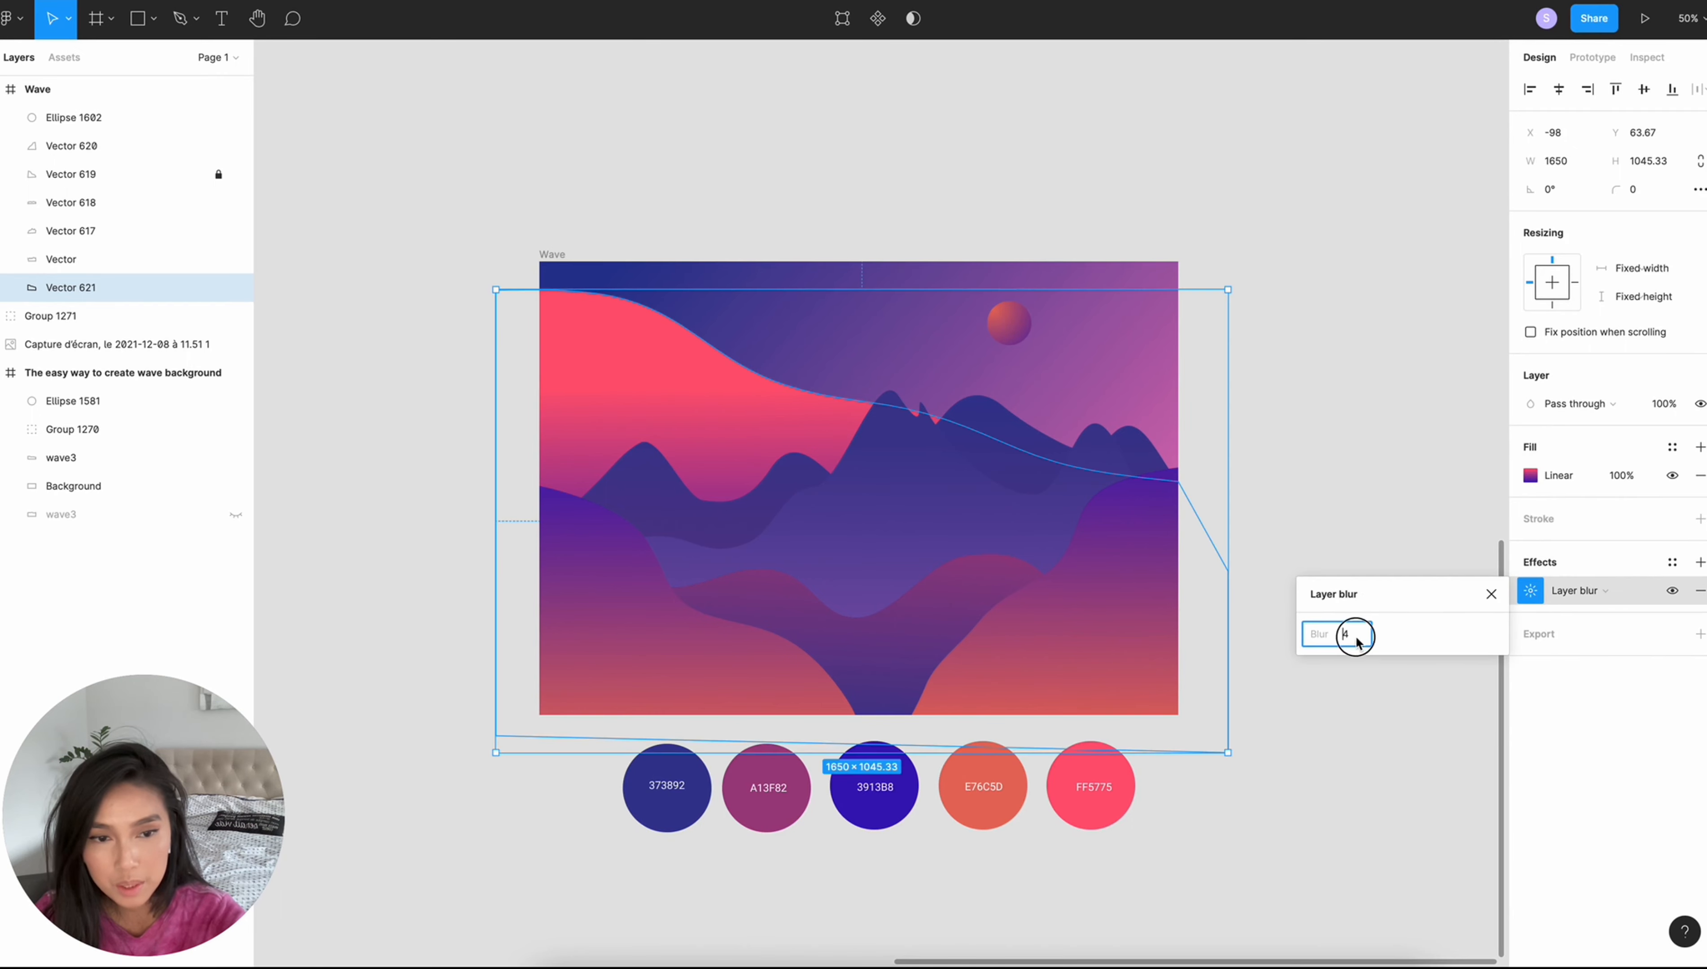
click(1368, 642)
text(80)
key(Return)
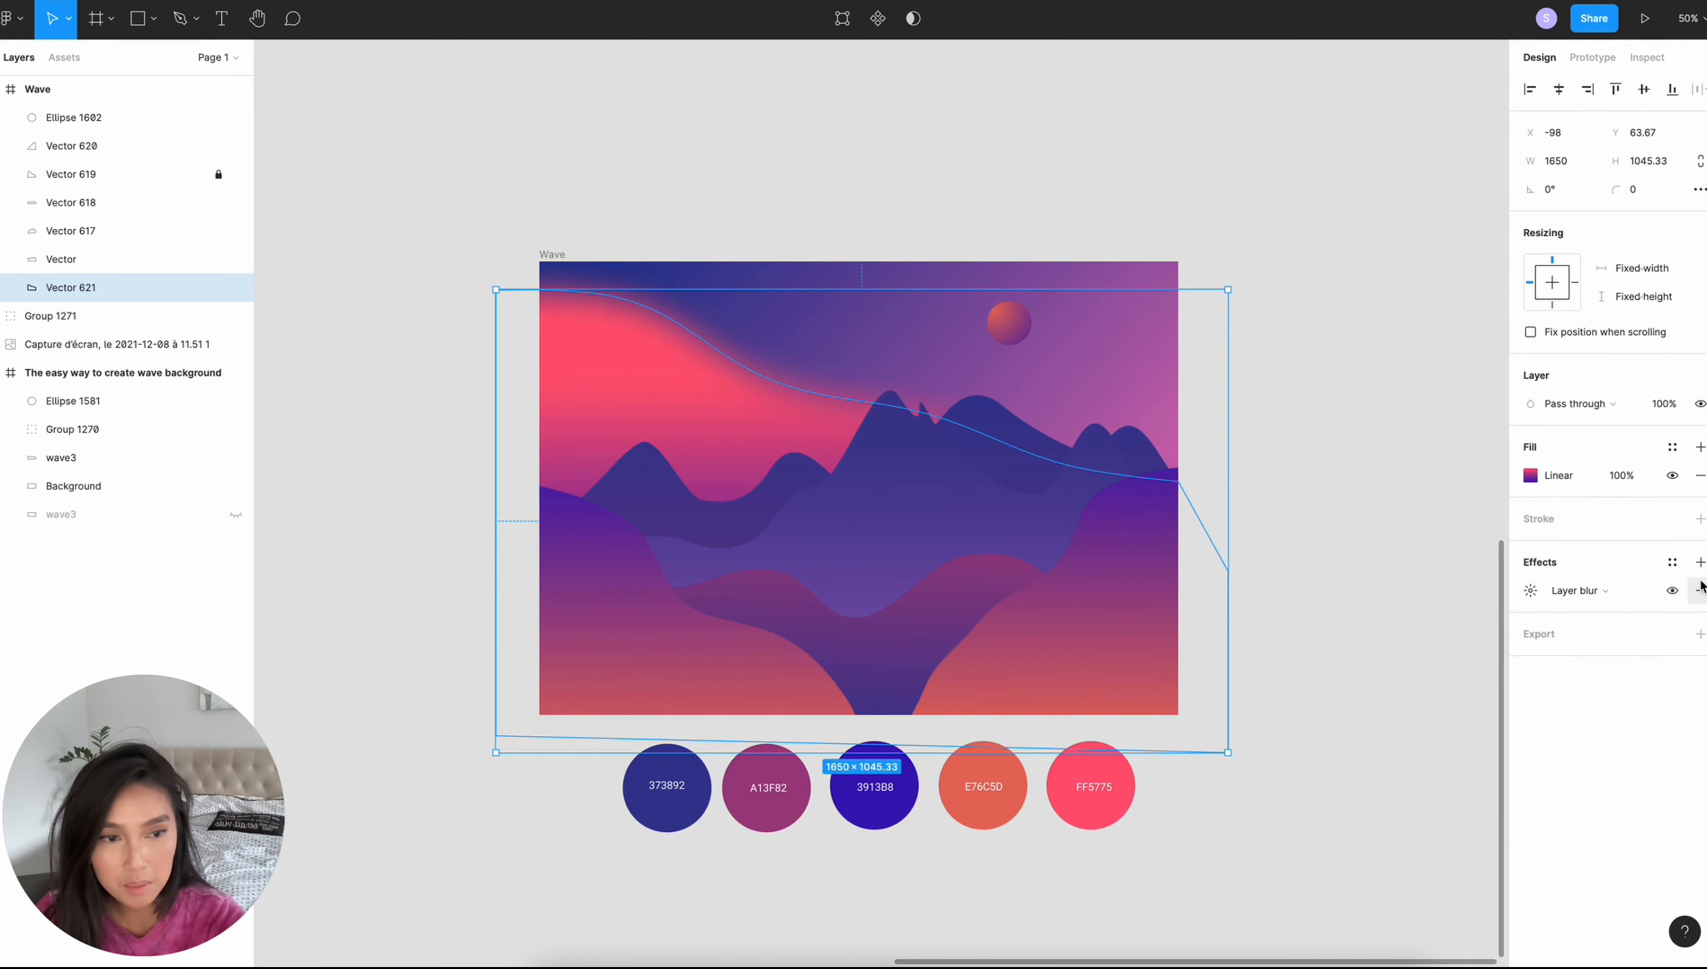
- Add a second effect to the curved shape, a background blur of 100
click(1699, 564)
click(1582, 593)
click(1591, 633)
click(1531, 591)
click(1395, 633)
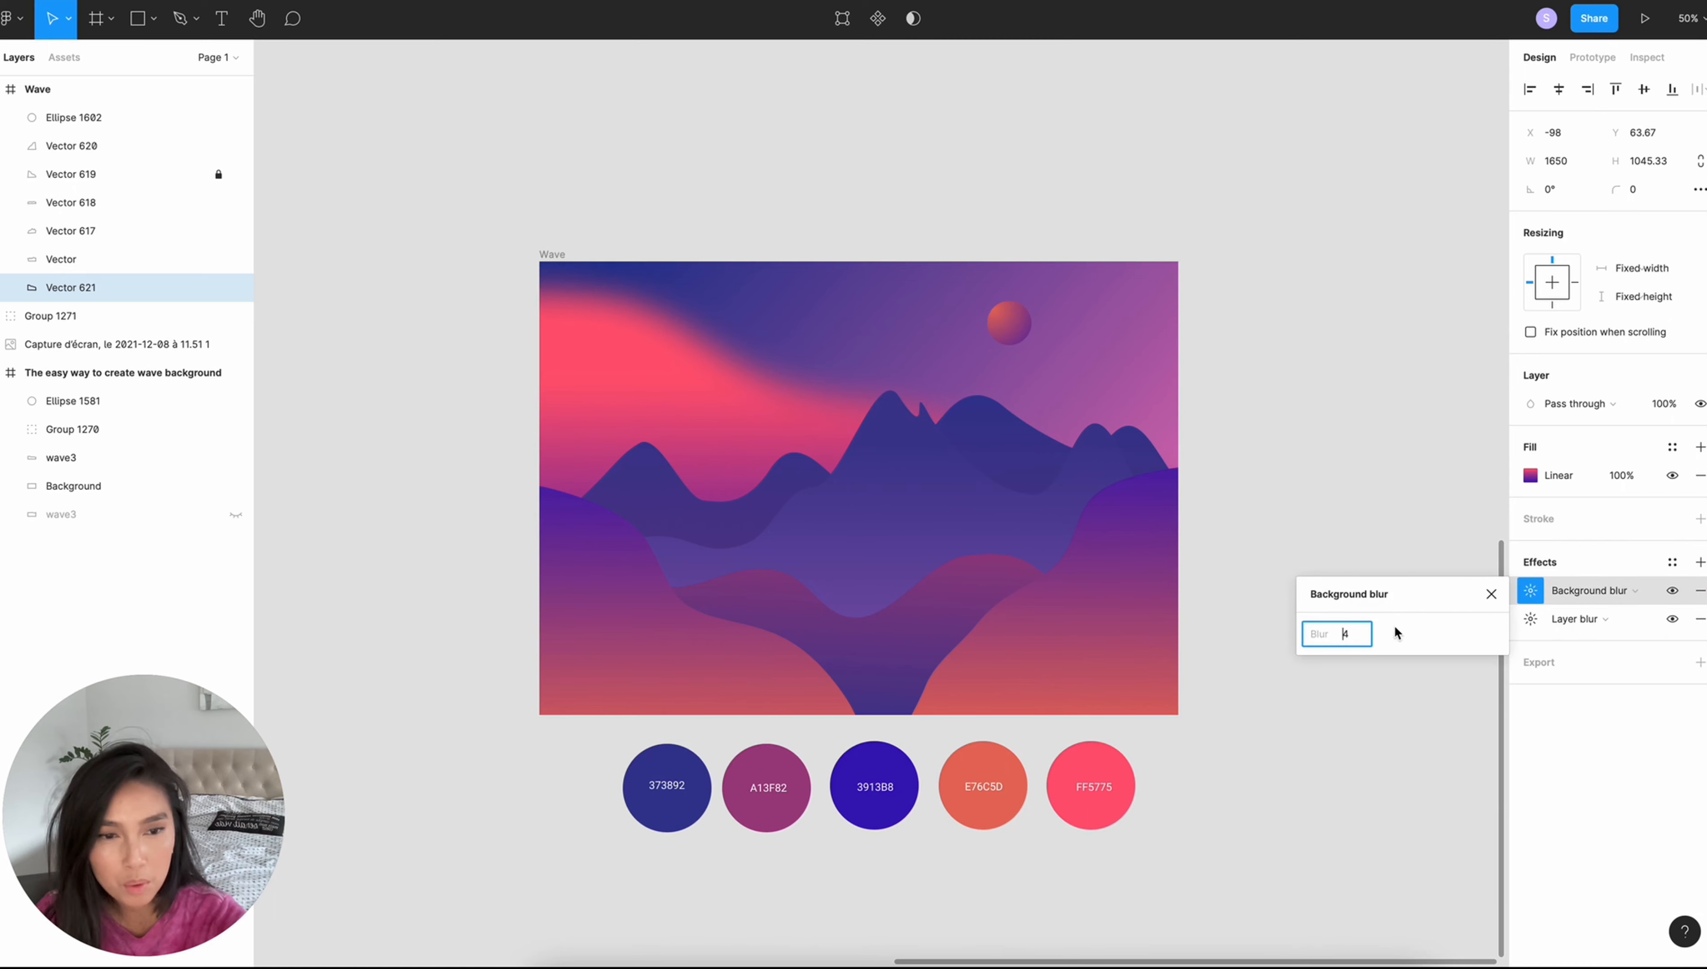
text(100)
- Raise both ends of the blurred shape's linear gradient, placing the FF5775 end above the Wave frame
click(1530, 475)
drag(871, 644, 869, 565)
drag(872, 385, 878, 227)
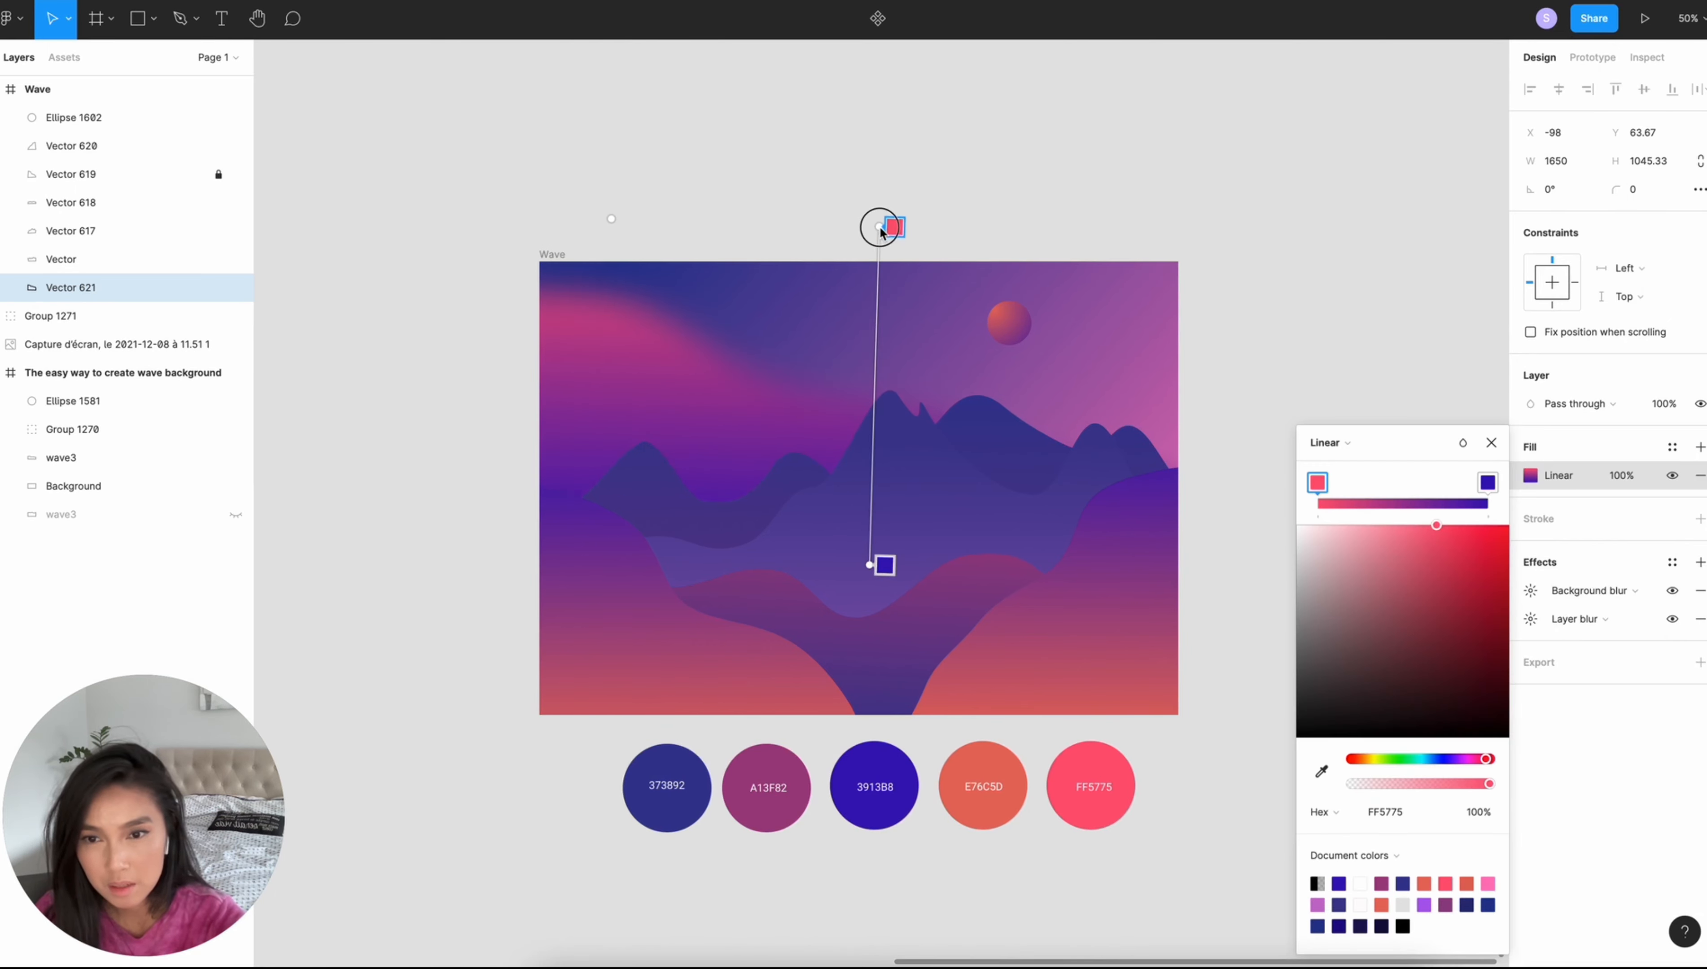
click(1491, 442)
click(377, 329)
- Lower the blurred shape to about X -118, Y 139 and reshape it so its pink glow spreads across the sky
drag(609, 382, 601, 416)
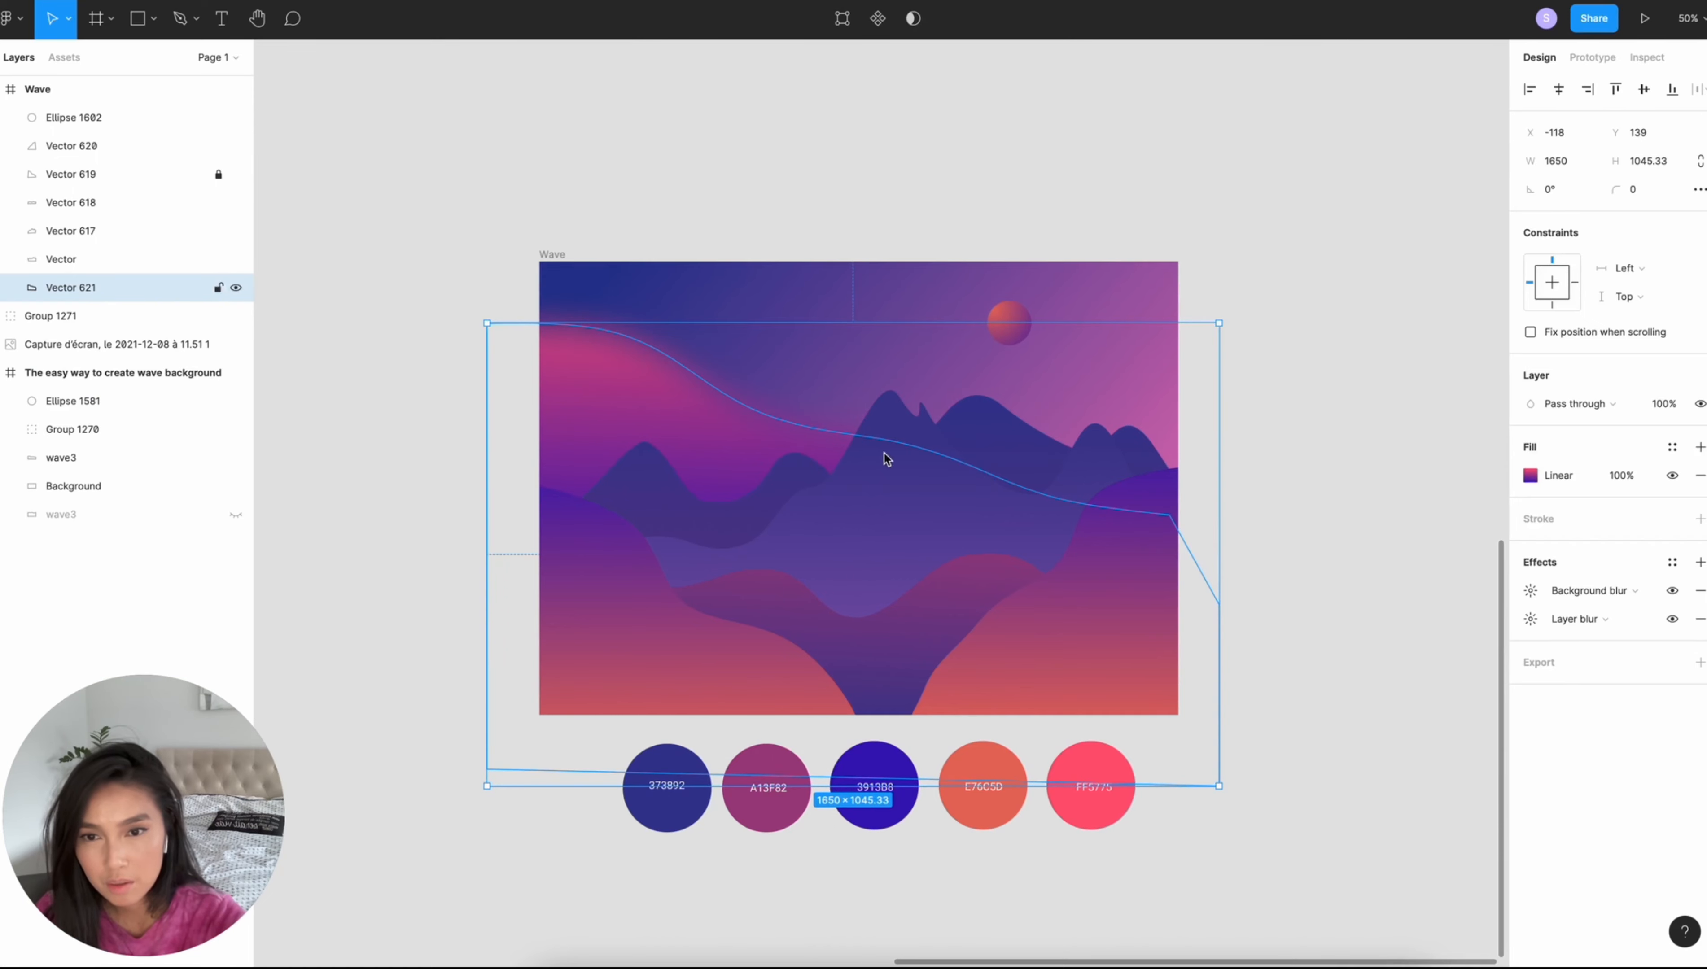
click(1383, 361)
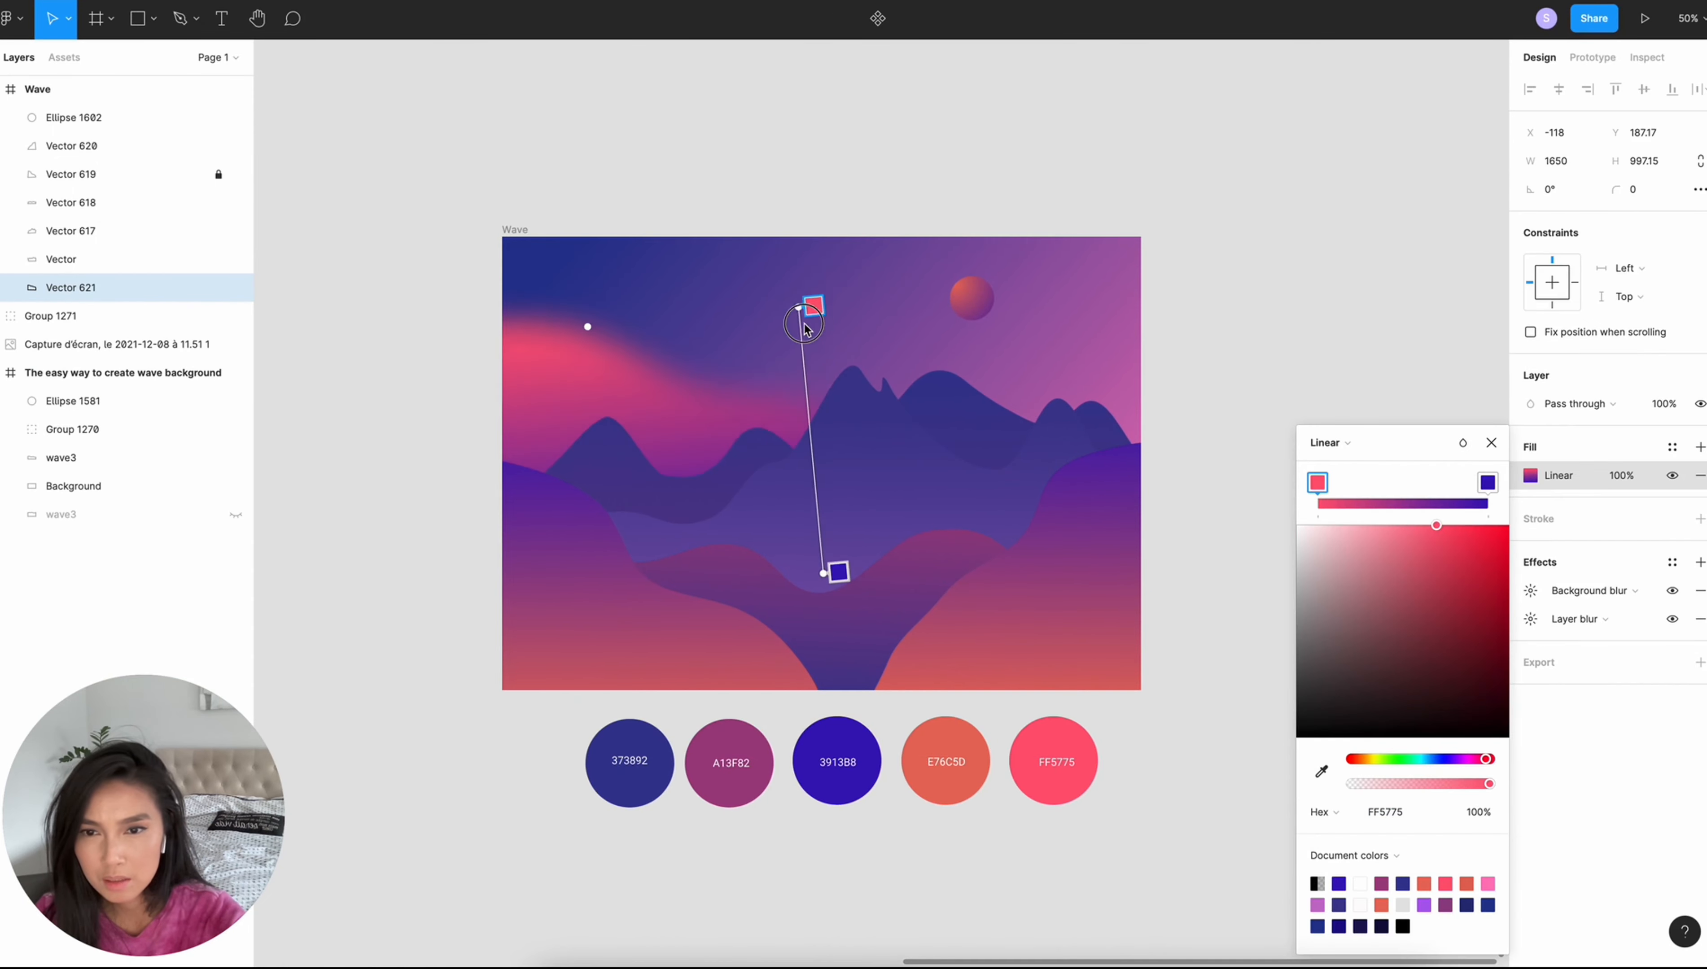
drag(807, 302, 828, 348)
drag(842, 537, 836, 570)
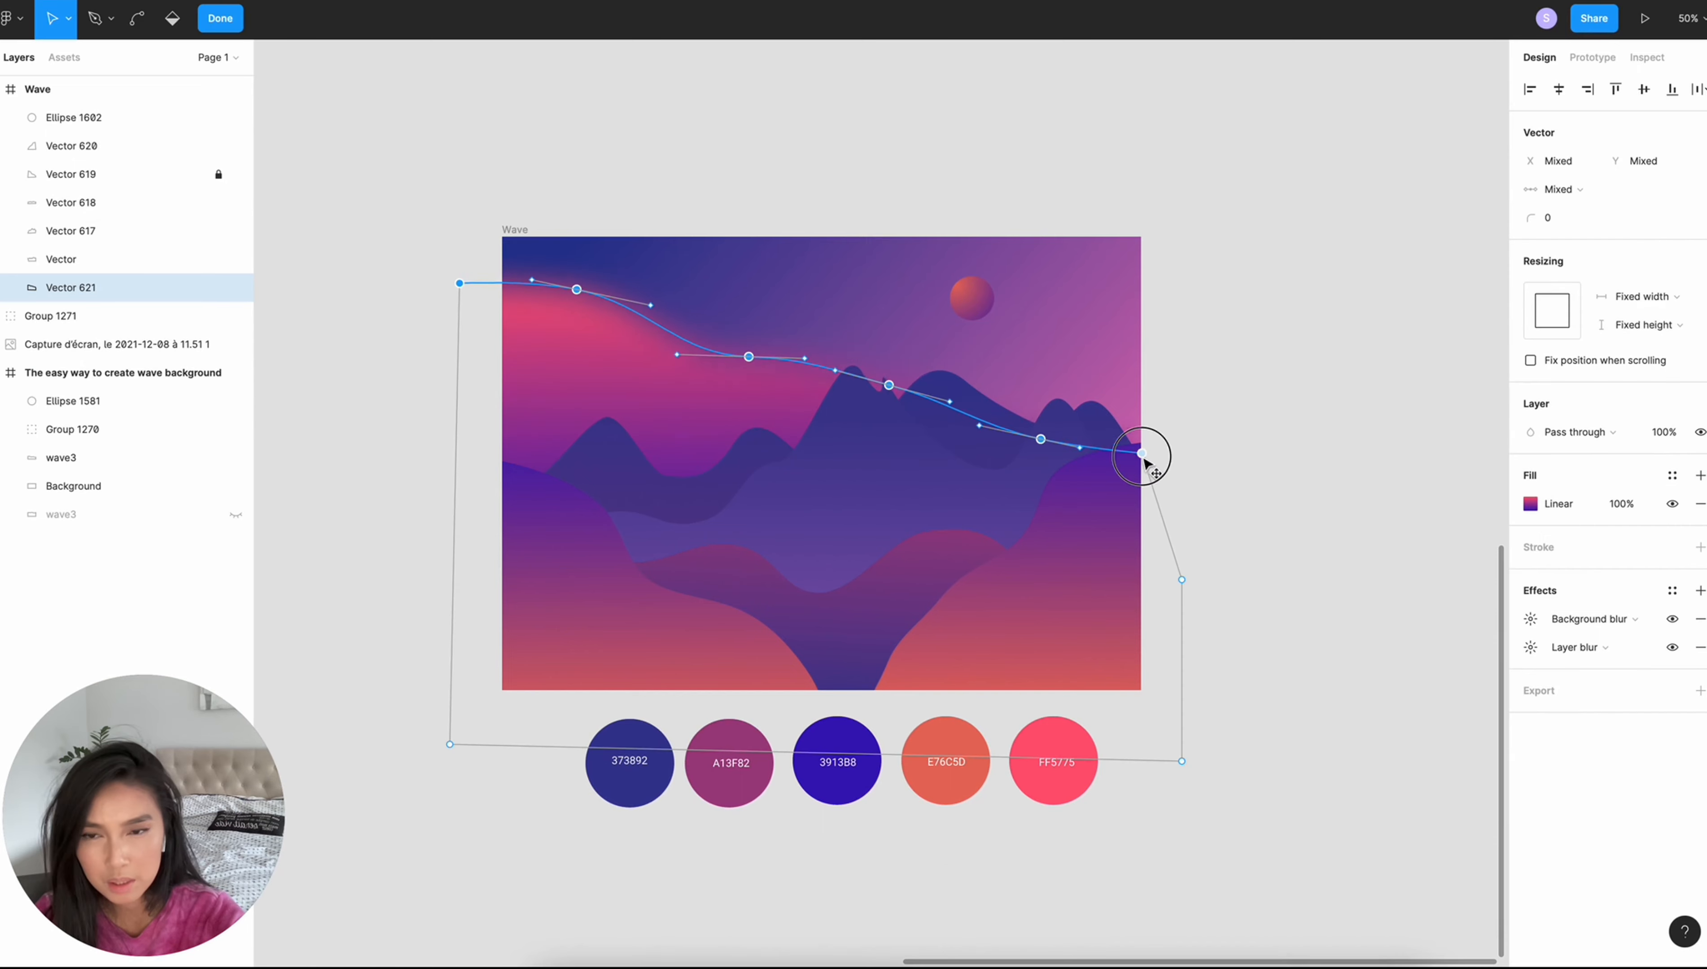
drag(1143, 458, 1143, 461)
click(401, 247)
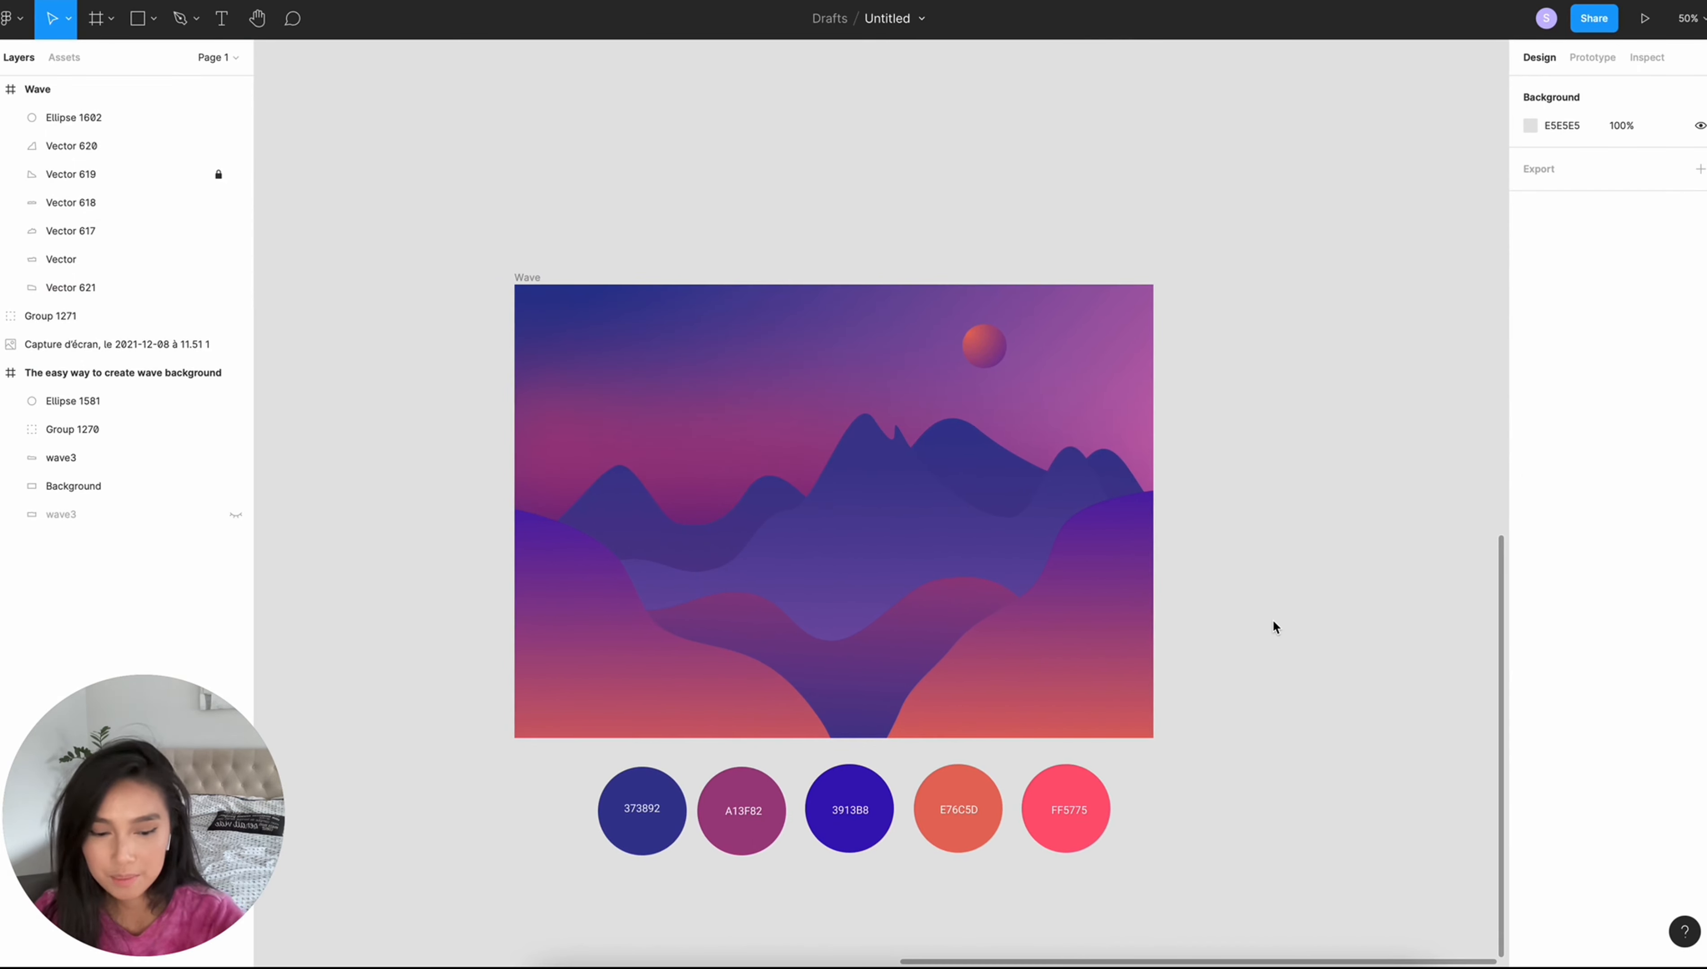
scroll(1275, 627, up, 5)
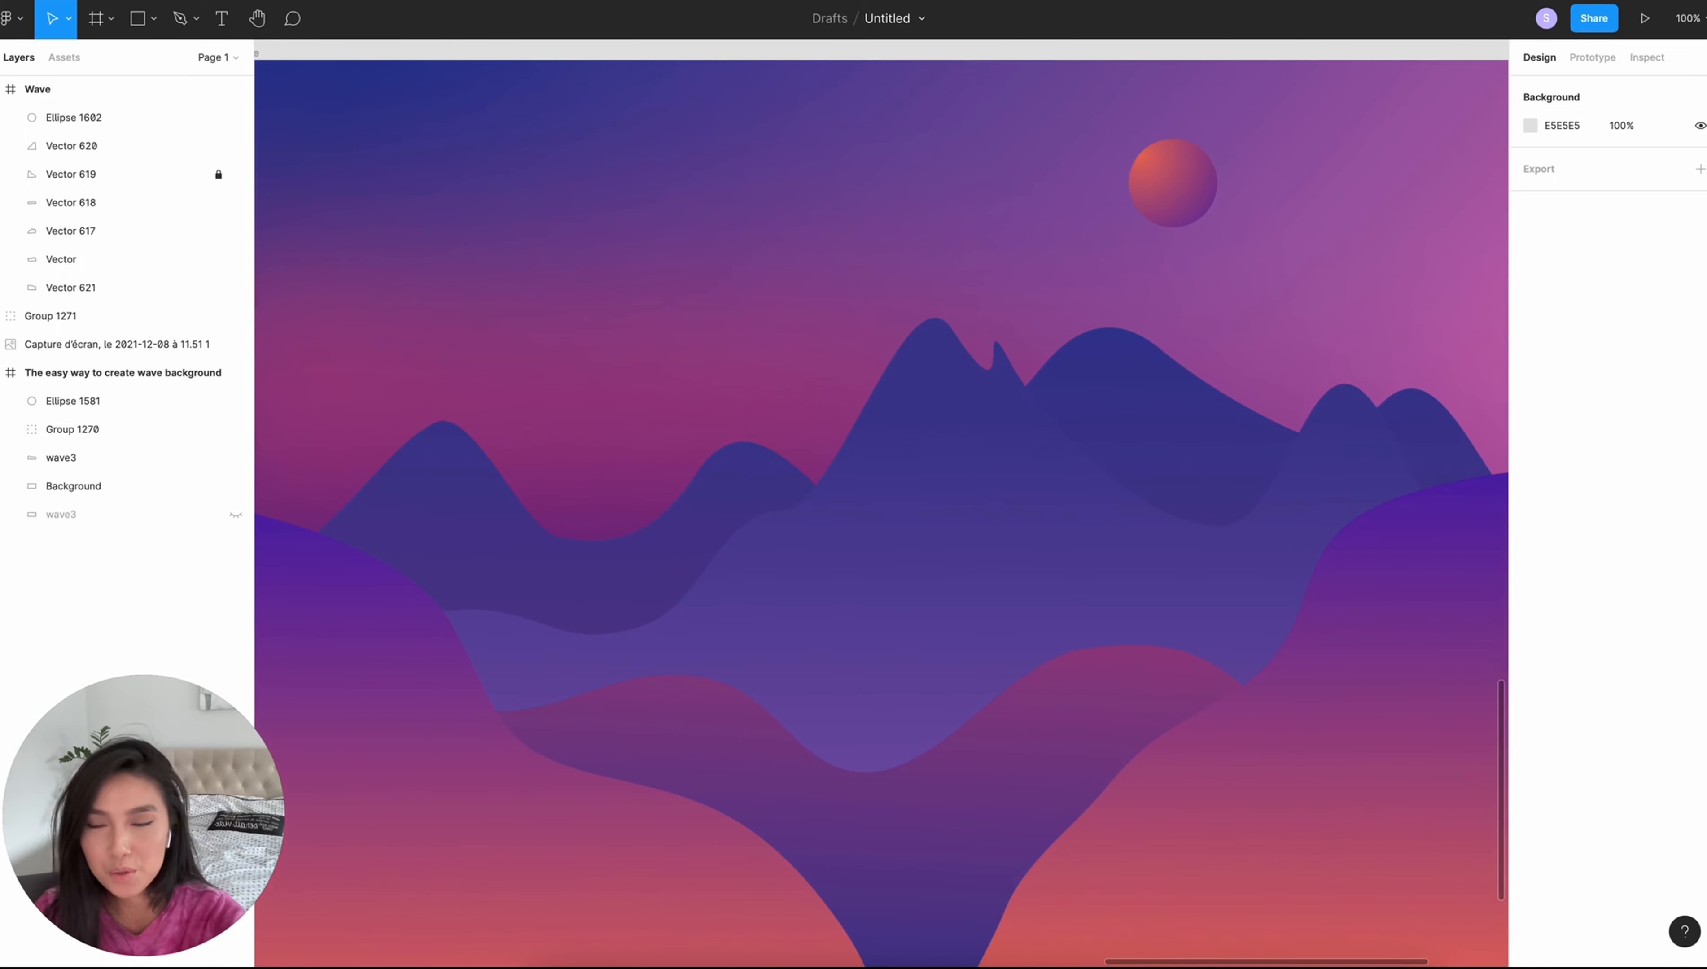
scroll(881, 502, down, 2)
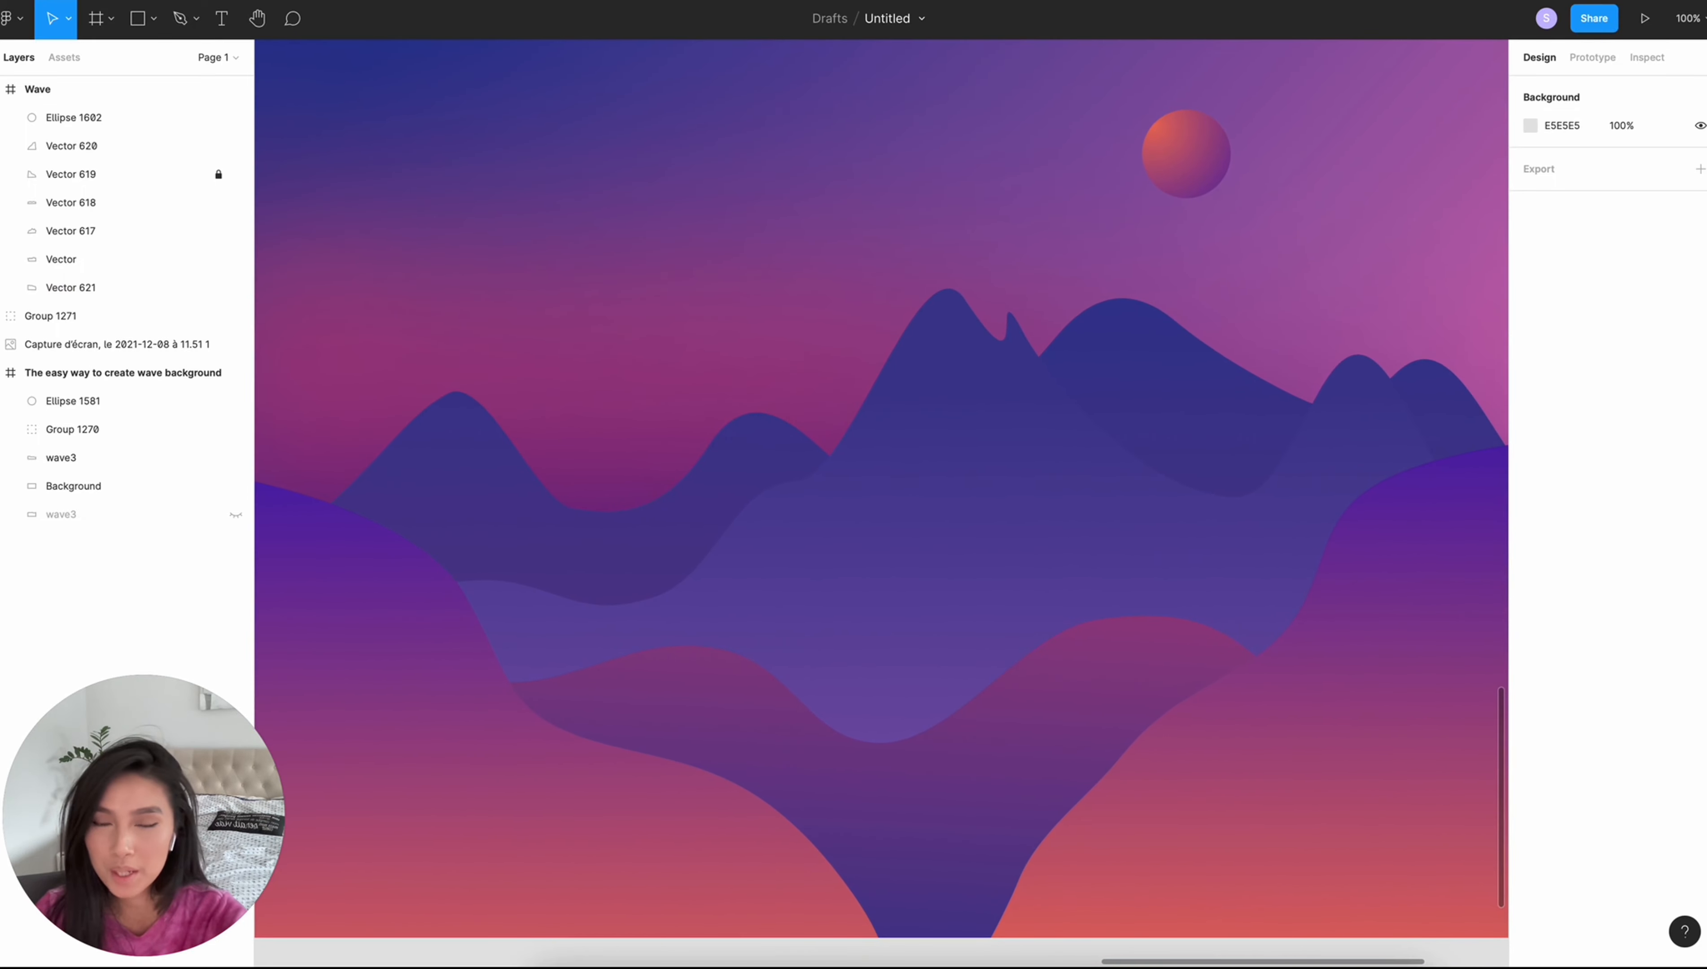